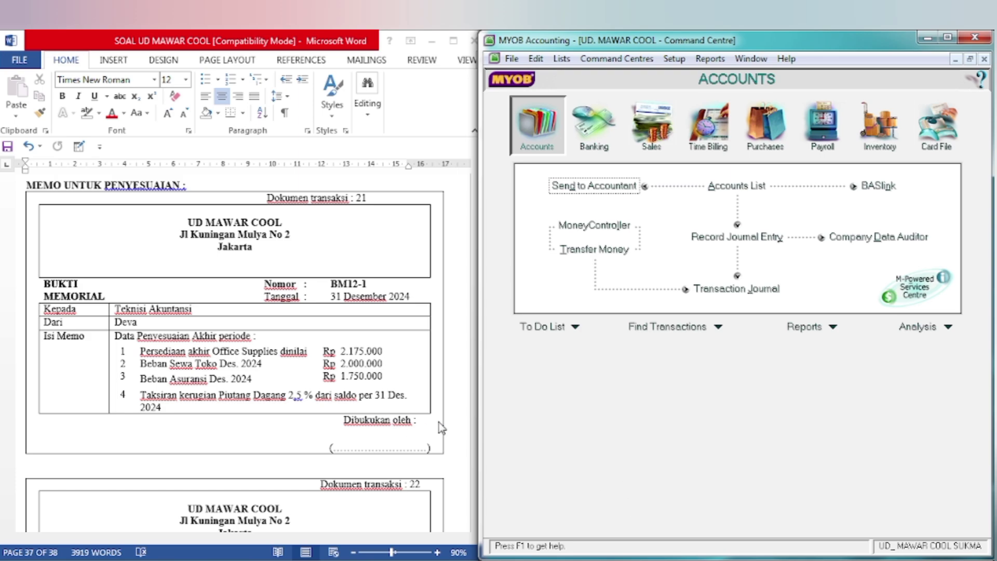
- Go back from the adjustment memo to the trial balance per 31 Desember 2024 in the Word document
{"action": "left_click", "coordinate": [464, 423]}
{"action": "scroll", "coordinate": [466, 421], "scroll_direction": "up", "scroll_amount": 4}
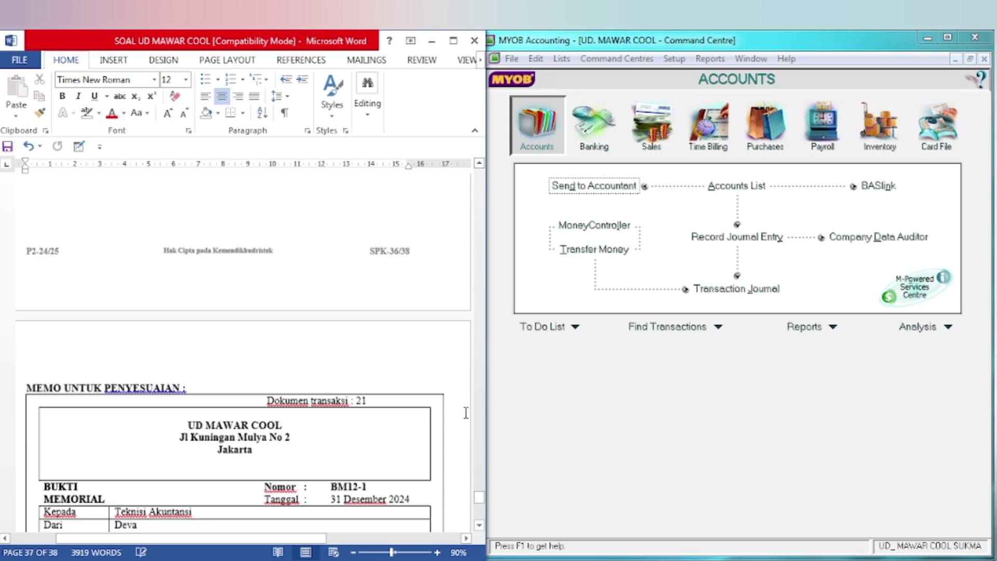
{"action": "scroll", "coordinate": [466, 420], "scroll_direction": "up", "scroll_amount": 15}
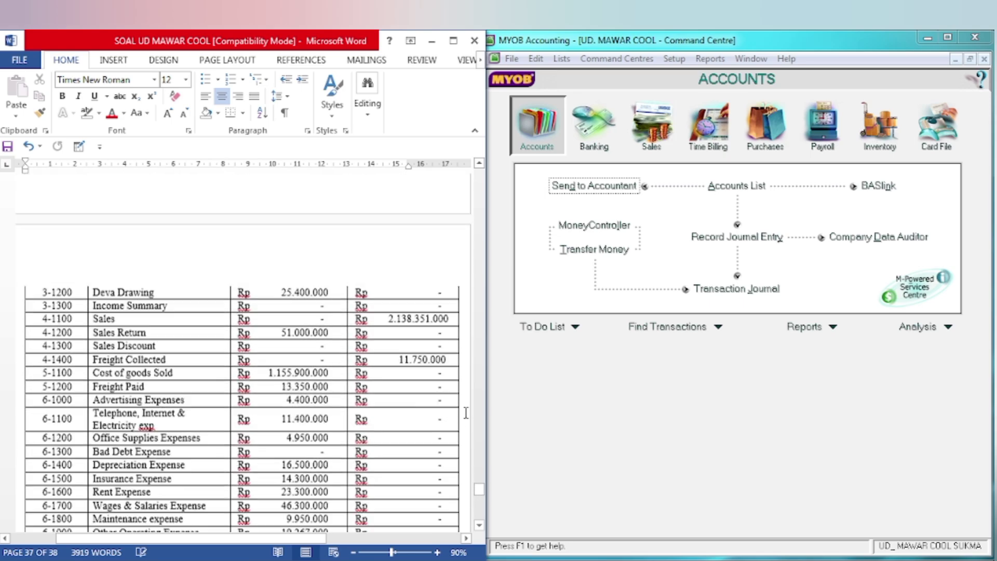
{"action": "scroll", "coordinate": [465, 413], "scroll_direction": "up", "scroll_amount": 6}
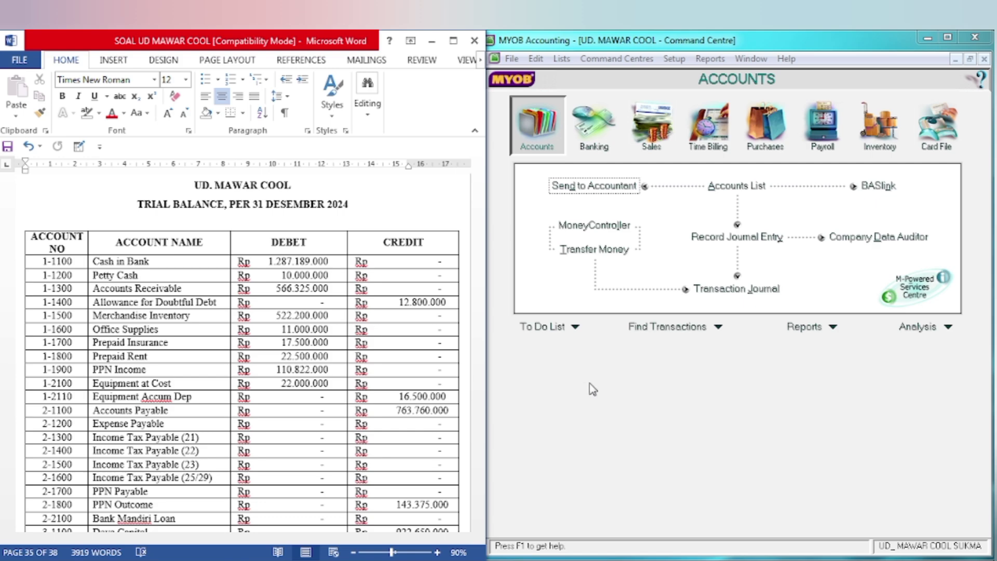
- Switch to MYOB Accounting and display the accounts Trial Balance report for December of This Year (FY 2024)
{"action": "left_click", "coordinate": [710, 441]}
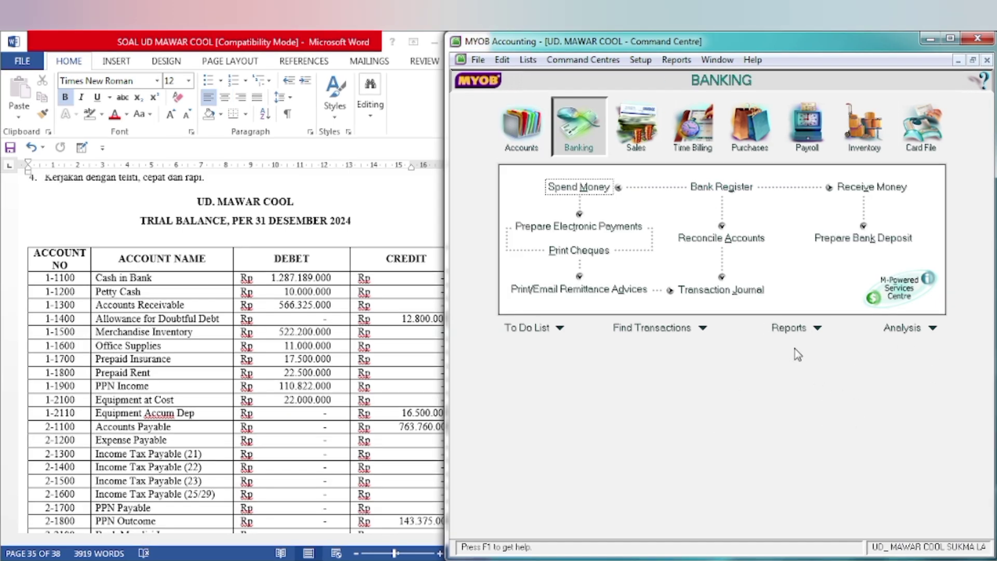
{"action": "left_click", "coordinate": [523, 145]}
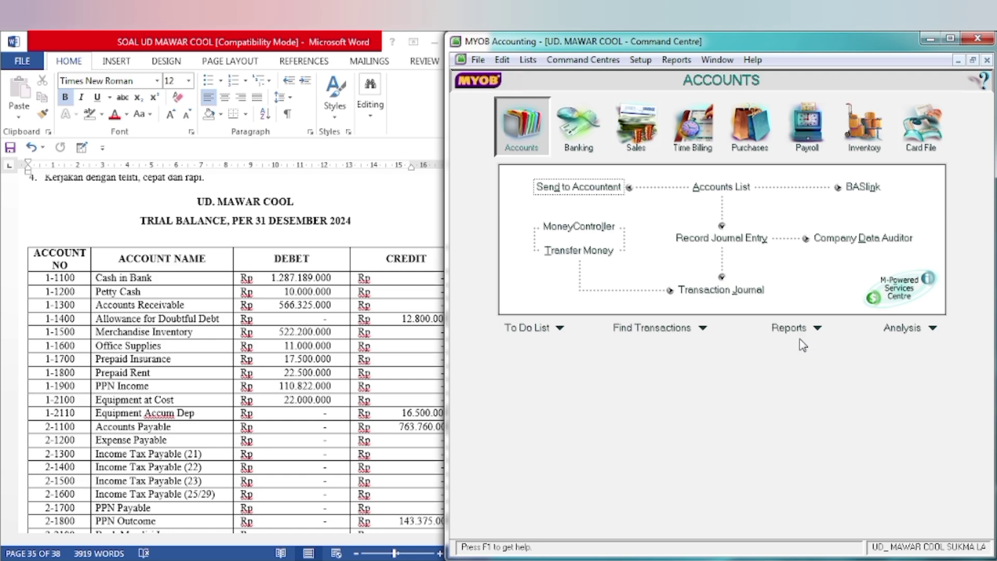
{"action": "left_click", "coordinate": [816, 329]}
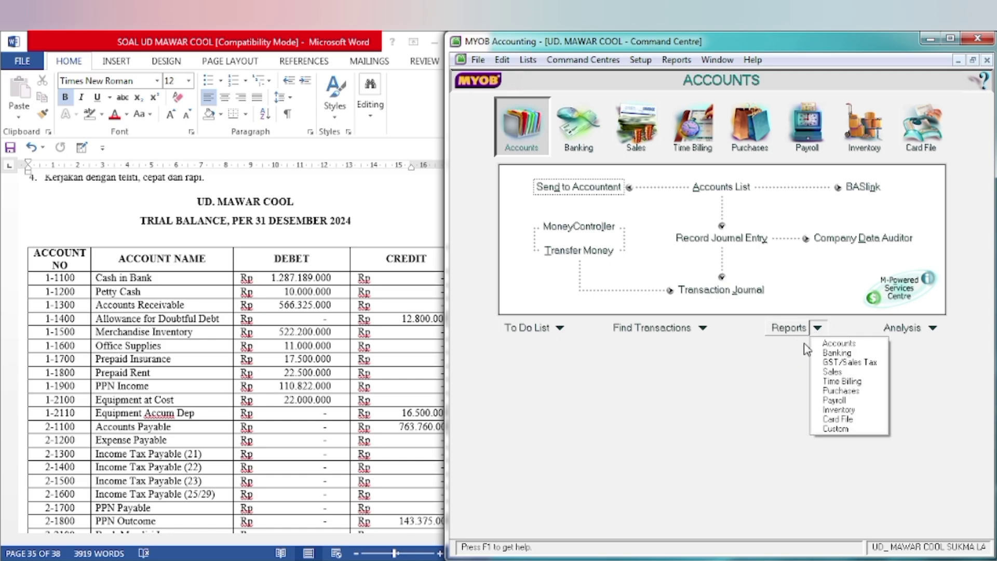
{"action": "left_click", "coordinate": [830, 344]}
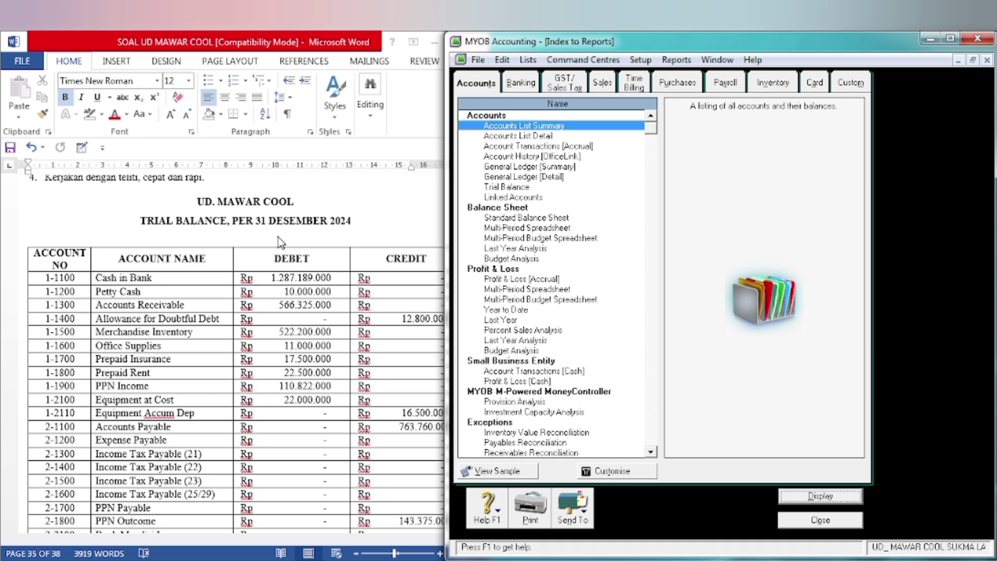
{"action": "left_click", "coordinate": [507, 188]}
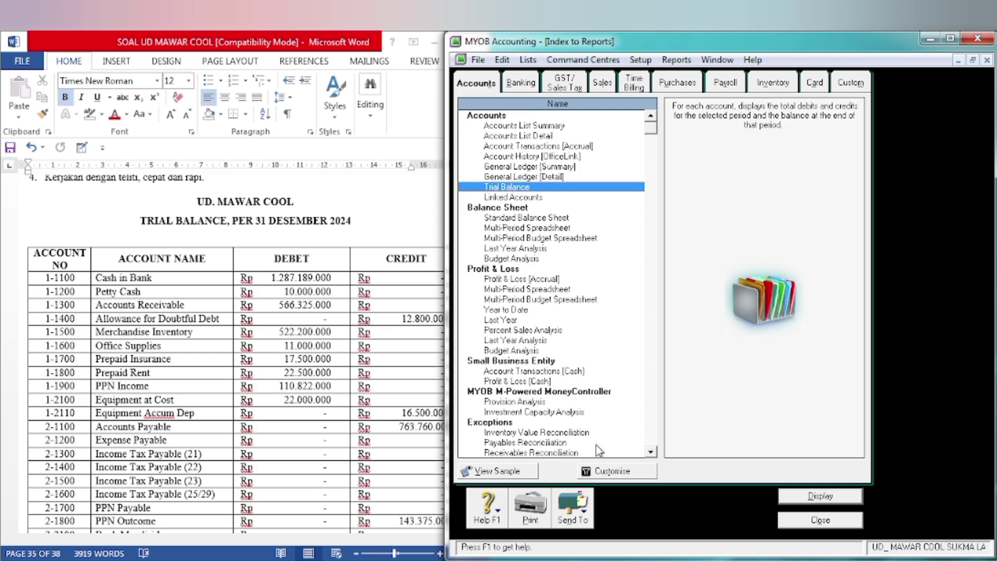
{"action": "left_click", "coordinate": [600, 470]}
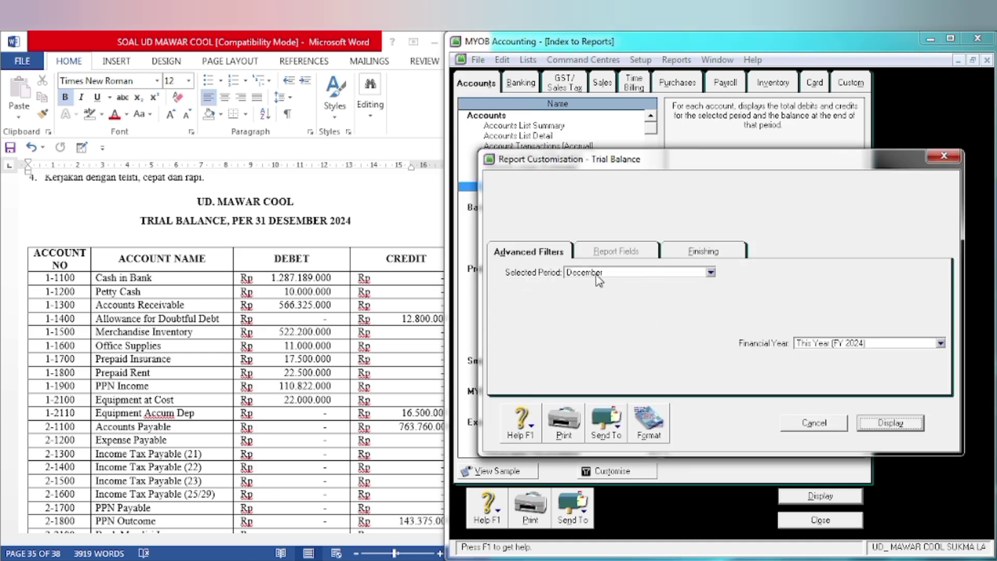
{"action": "left_click", "coordinate": [889, 423]}
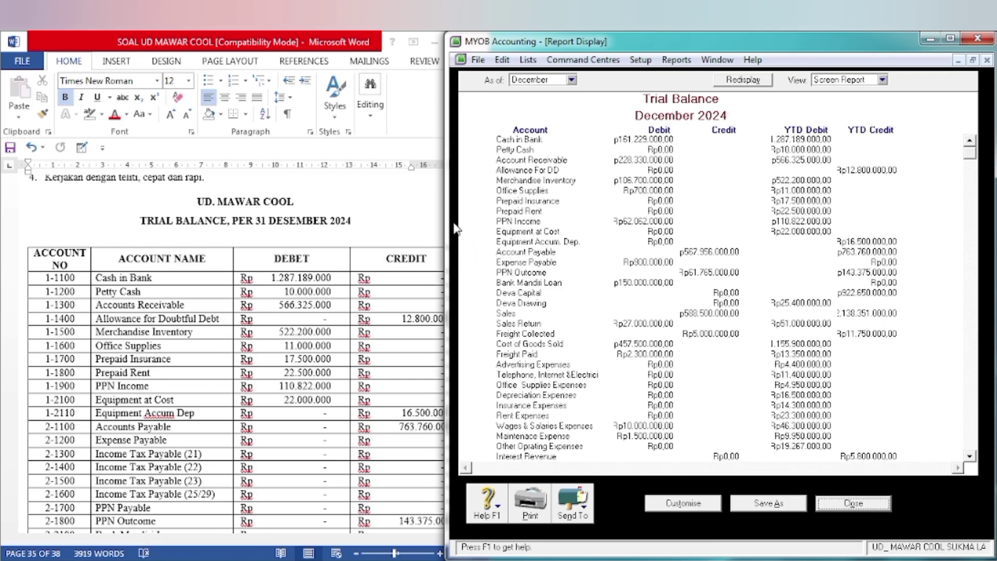
- Compare the December Trial Balance report with the Word document's trial balance through to the totals, and close the report and the reports index
{"action": "left_click_drag", "start_coordinate": [445, 229], "coordinate": [484, 228]}
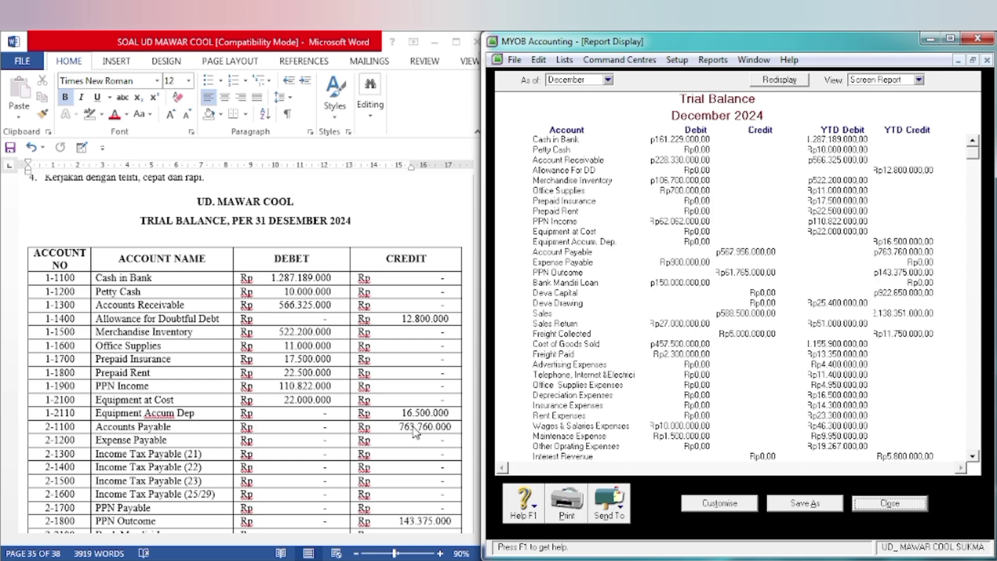
{"action": "left_click", "coordinate": [390, 432]}
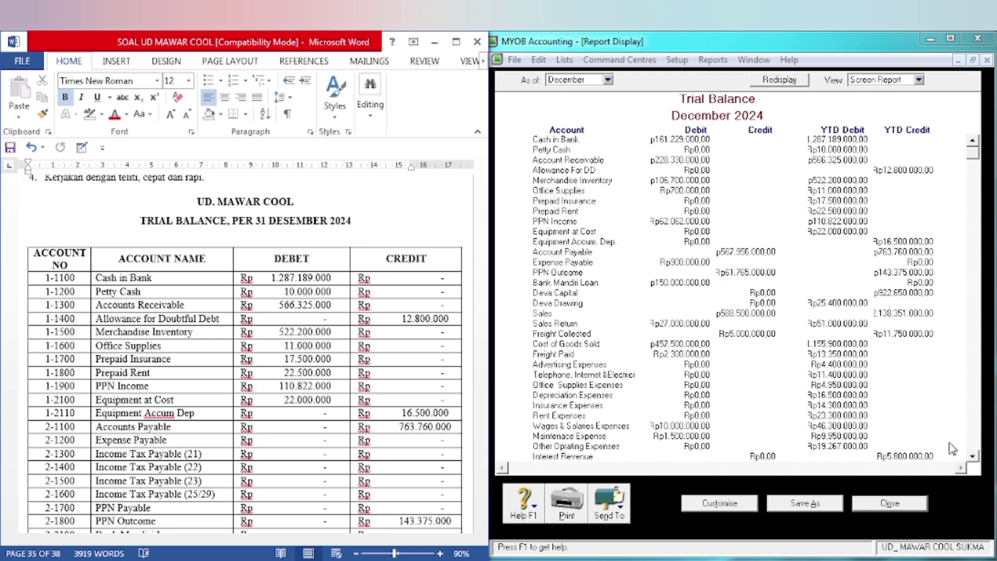
{"action": "left_click", "coordinate": [972, 456]}
{"action": "left_click", "coordinate": [972, 455]}
{"action": "left_click", "coordinate": [972, 456]}
{"action": "left_click", "coordinate": [971, 457]}
{"action": "left_click", "coordinate": [972, 457]}
{"action": "left_click", "coordinate": [971, 457]}
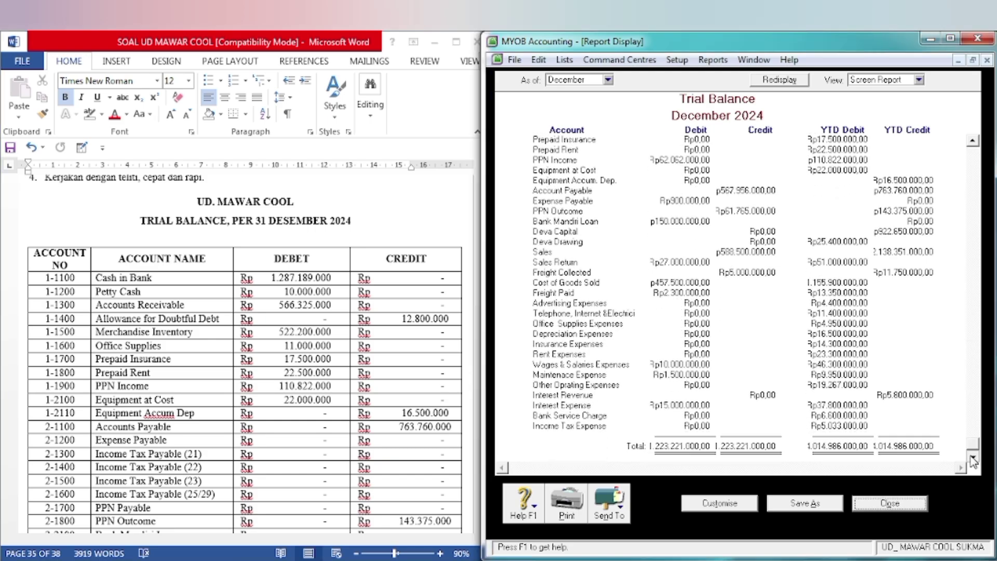
{"action": "left_click", "coordinate": [162, 423]}
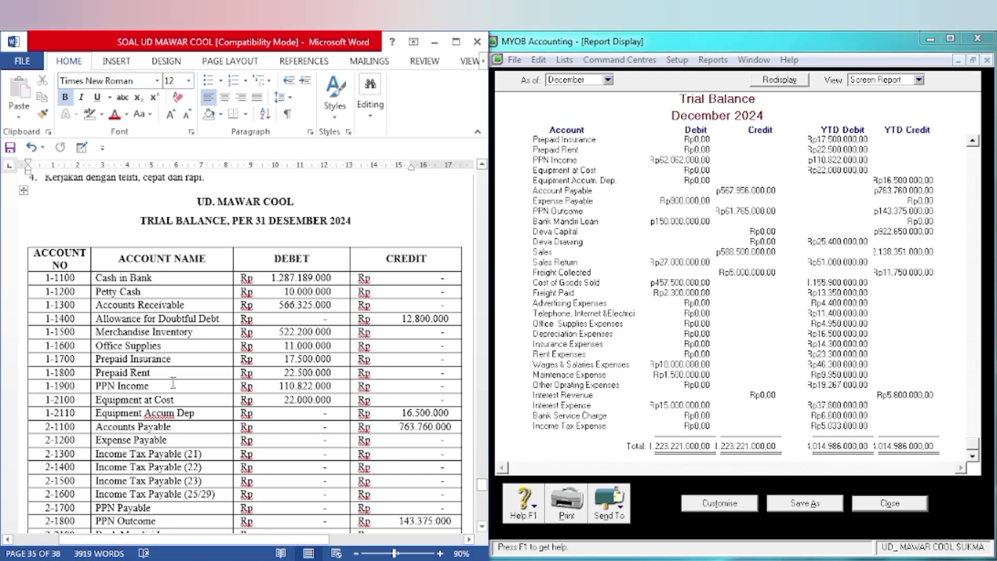
{"action": "scroll", "coordinate": [173, 382], "scroll_direction": "down", "scroll_amount": 10}
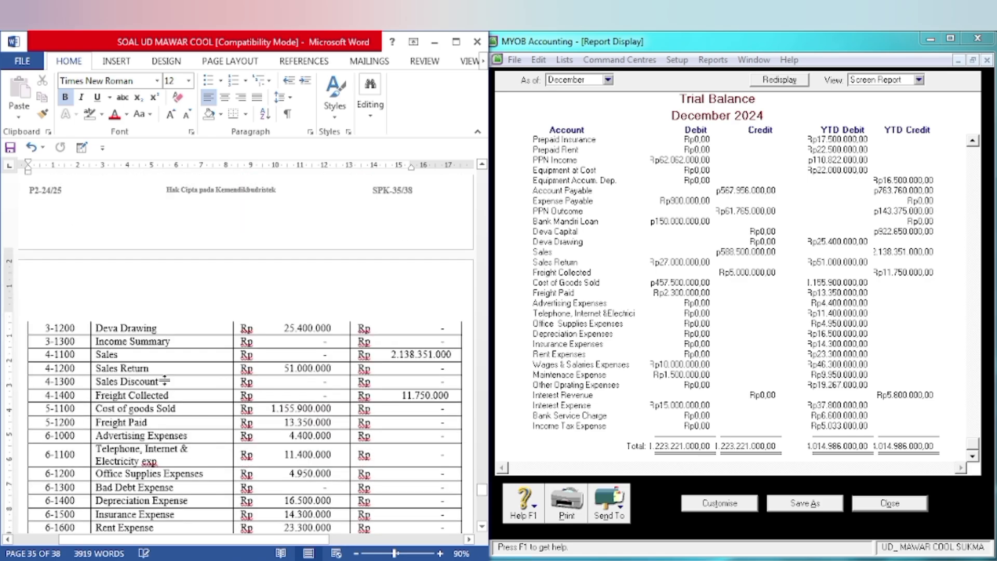
{"action": "scroll", "coordinate": [164, 380], "scroll_direction": "down", "scroll_amount": 8}
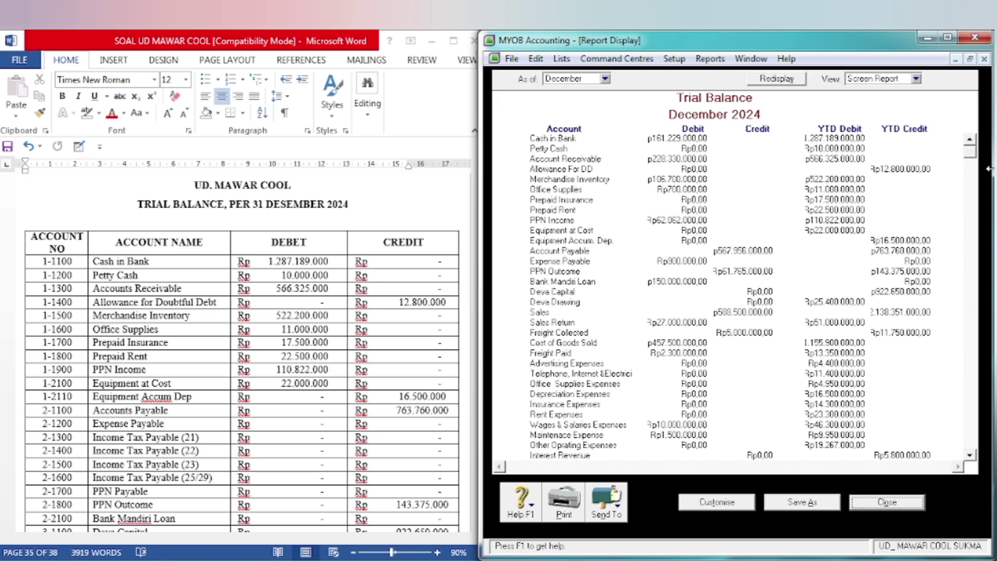
{"action": "left_click", "coordinate": [984, 59]}
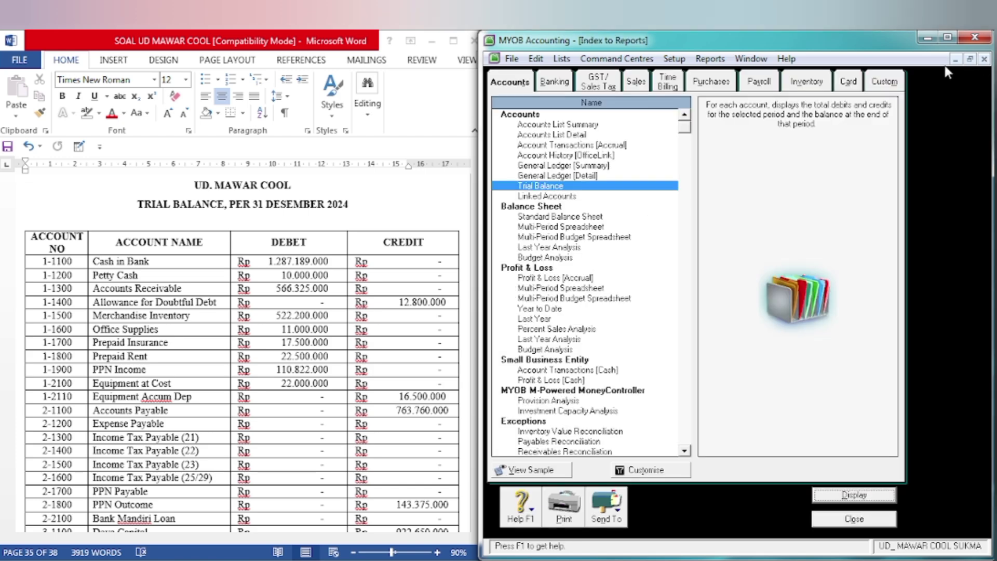
{"action": "left_click", "coordinate": [984, 59]}
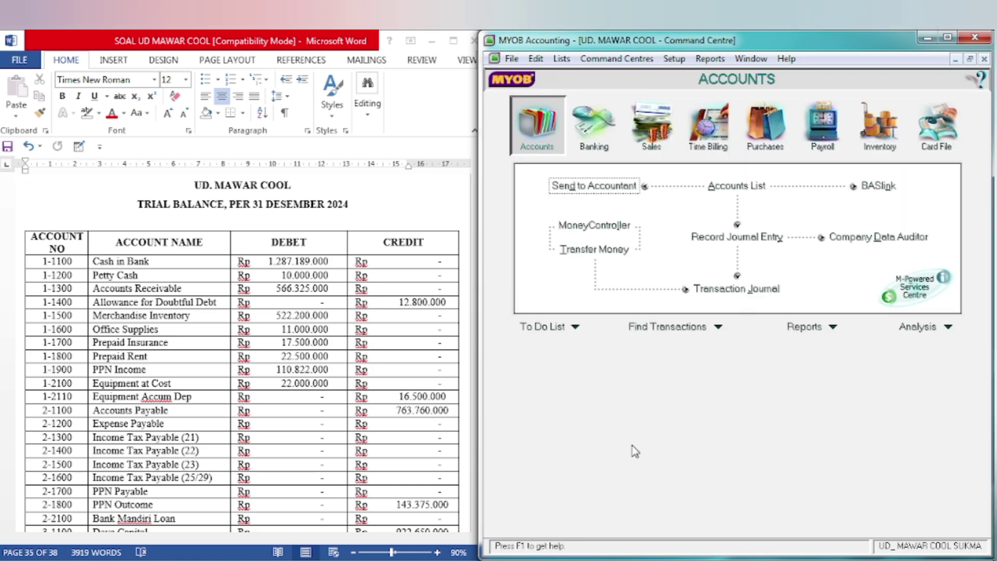
- Find the adjustment memo BM12-1 (Dokumen transaksi 21) in the Word document
{"action": "left_click", "coordinate": [406, 429]}
{"action": "scroll", "coordinate": [406, 428], "scroll_direction": "down", "scroll_amount": 10}
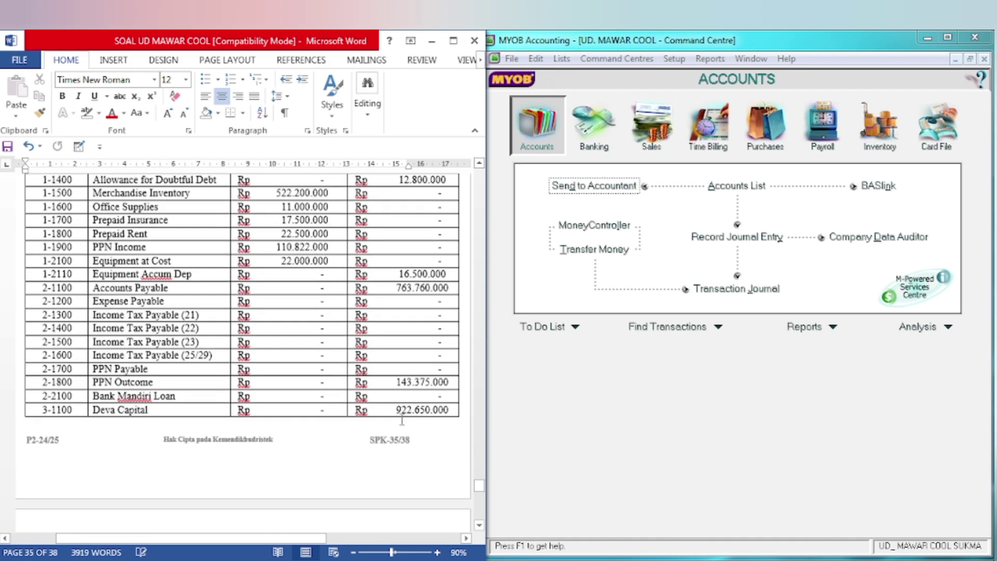
{"action": "scroll", "coordinate": [396, 412], "scroll_direction": "down", "scroll_amount": 15}
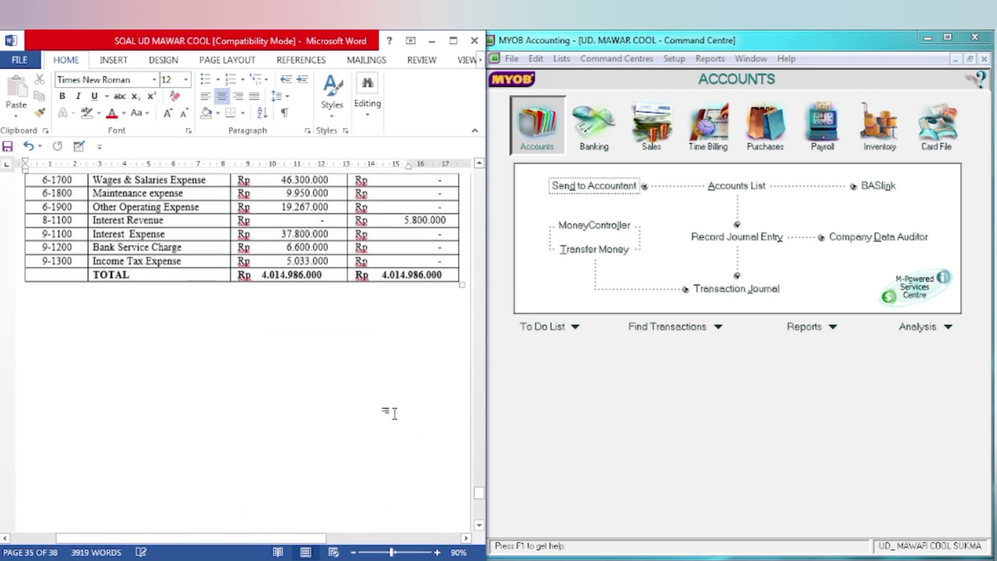
{"action": "scroll", "coordinate": [391, 407], "scroll_direction": "down", "scroll_amount": 3}
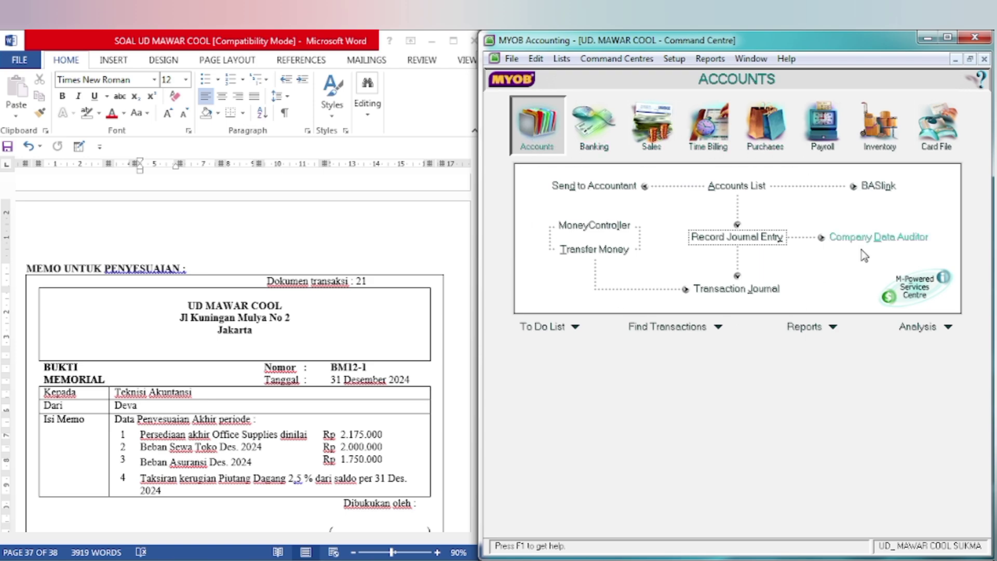
- Start a general journal entry in MYOB numbered BM12-1-1, dated 31/12/2024, with the memo "PERSEDIAAN AKHIR OFFICE SUPPLIES"
{"action": "left_click", "coordinate": [722, 236]}
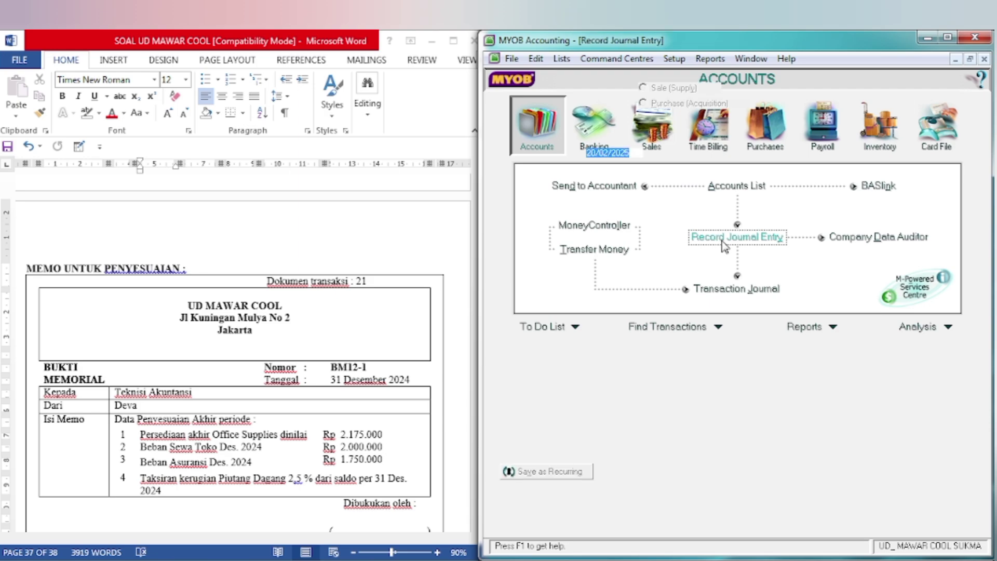
{"action": "left_click", "coordinate": [600, 139]}
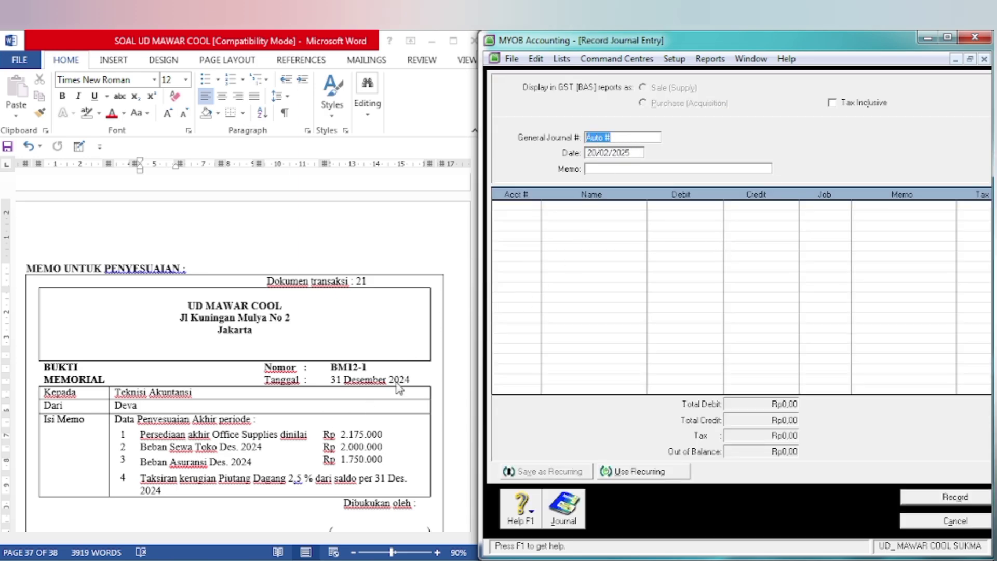
{"action": "type", "text": "BM12-1-1"}
{"action": "left_click", "coordinate": [603, 155]}
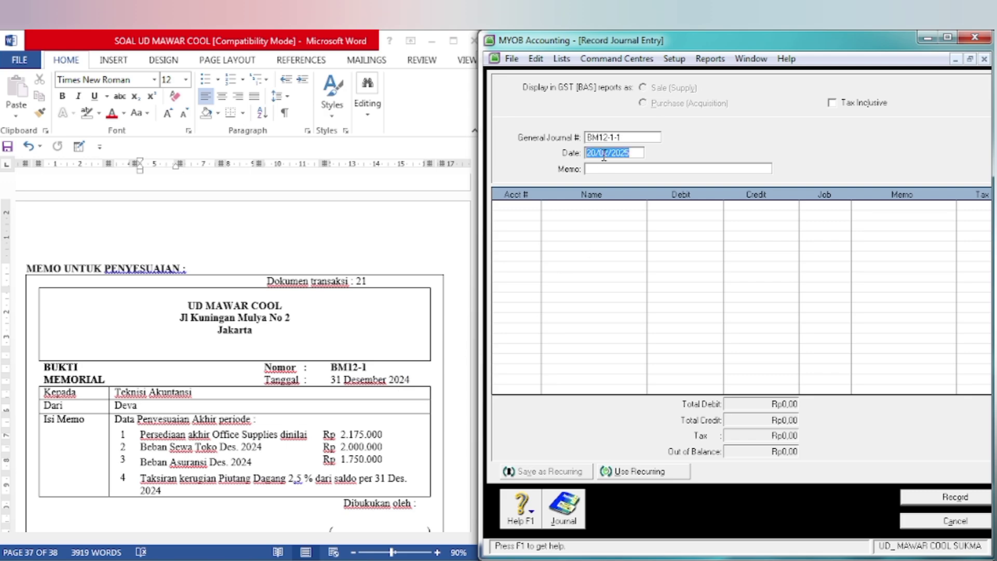
{"action": "type", "text": "31"}
{"action": "key", "text": "Tab"}
{"action": "type", "text": "PERSEDI"}
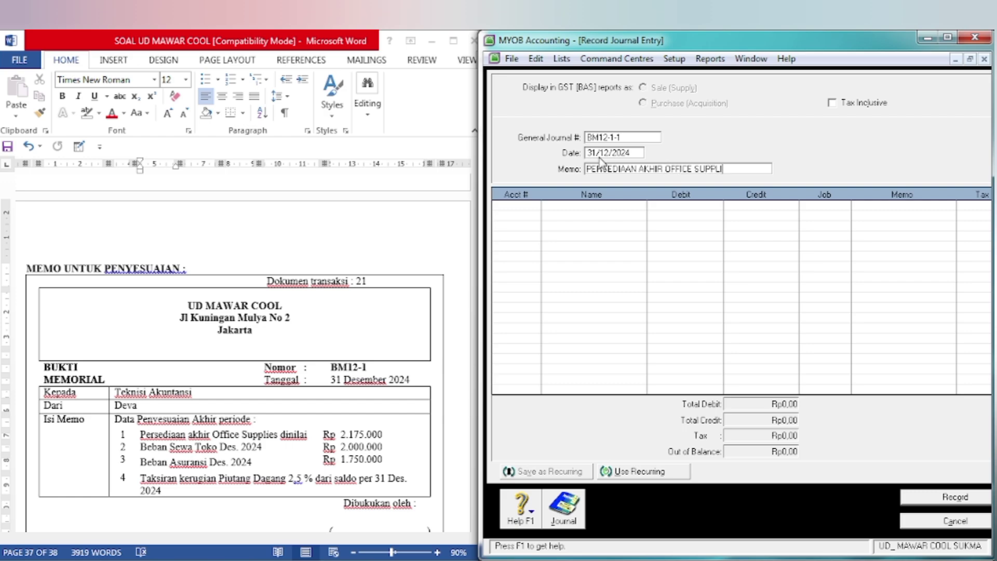
{"action": "key", "text": "Tab"}
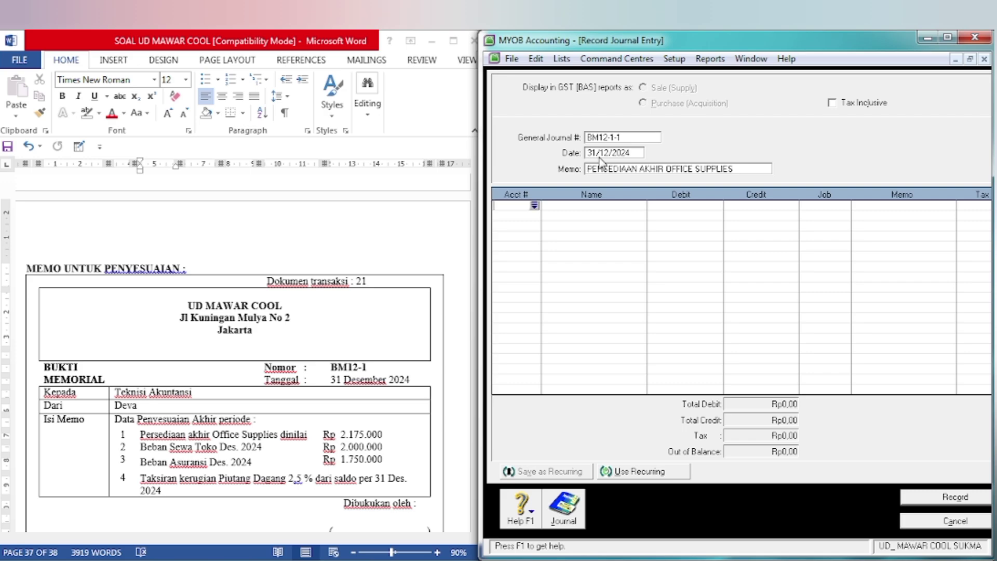
- Add account 6-1200 Office Supplies Expenses to the first line of the journal entry
{"action": "left_click", "coordinate": [536, 208]}
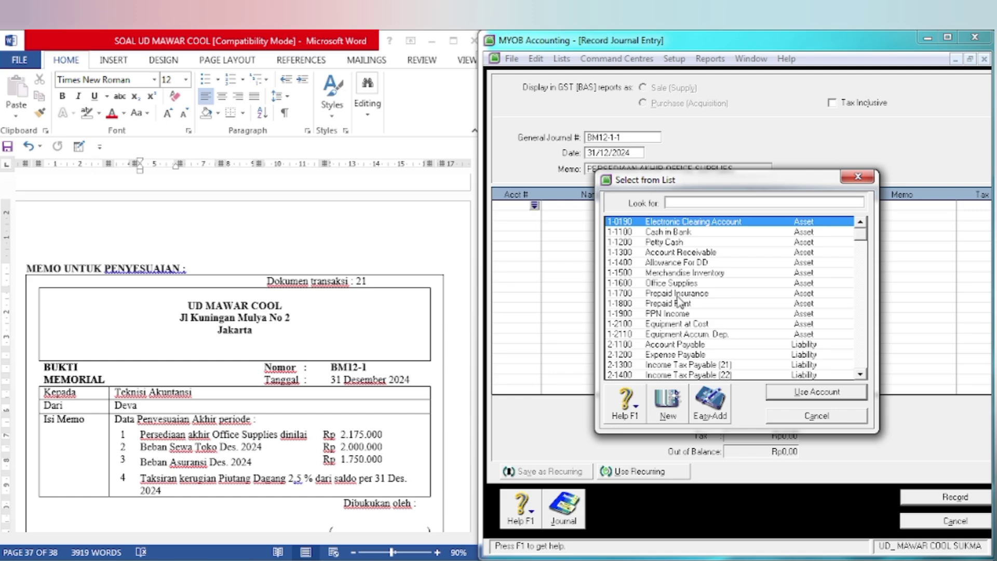
{"action": "type", "text": "6"}
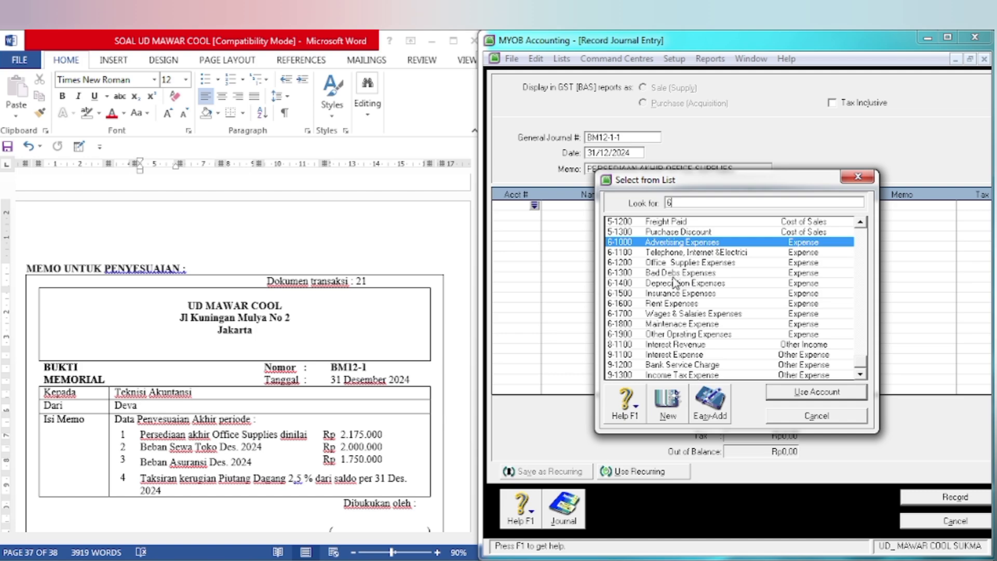
{"action": "type", "text": "-1200"}
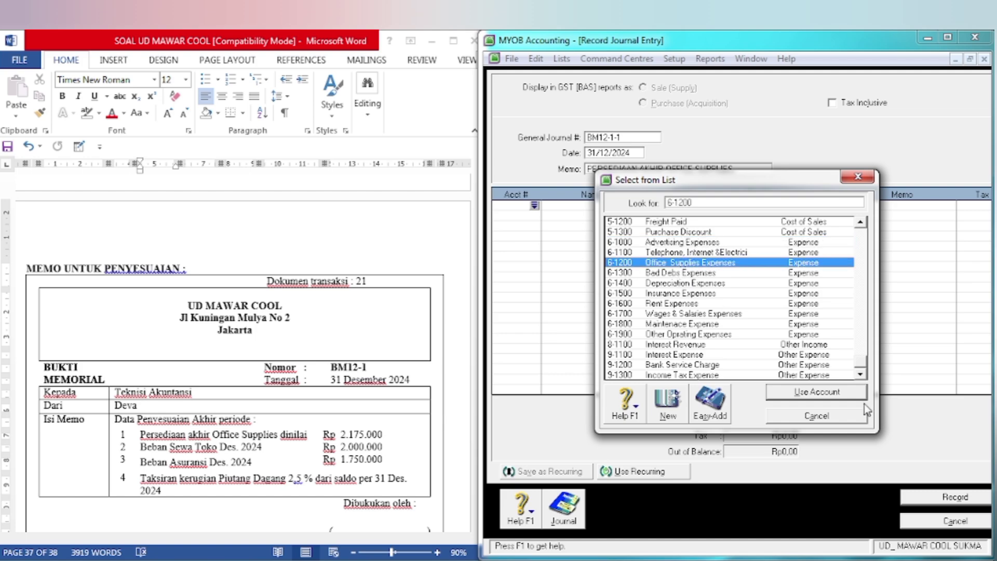
{"action": "left_click", "coordinate": [813, 395]}
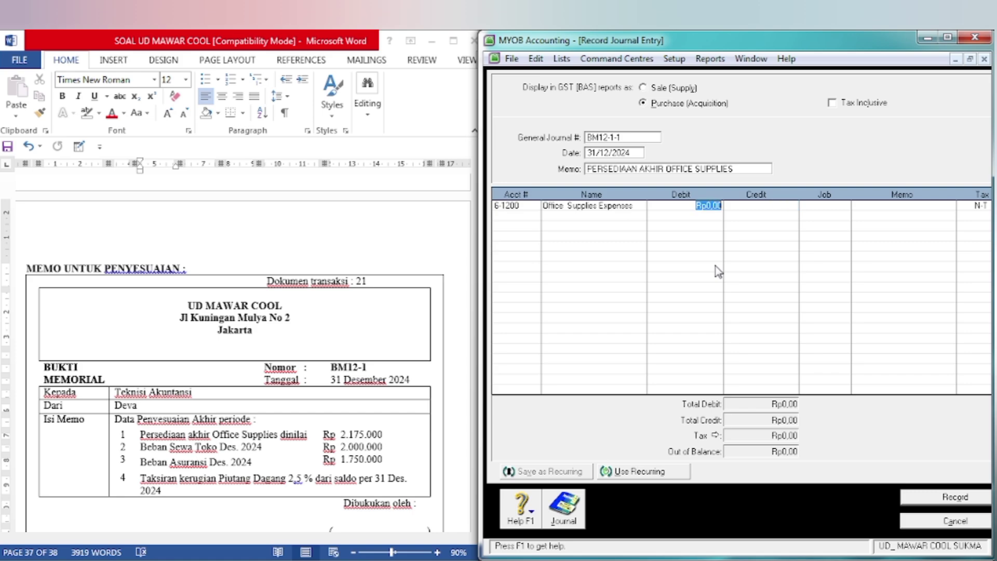
- Add account 1-1600 Office Supplies to the second line of the journal entry
{"action": "left_click", "coordinate": [533, 223]}
{"action": "left_click", "coordinate": [534, 215]}
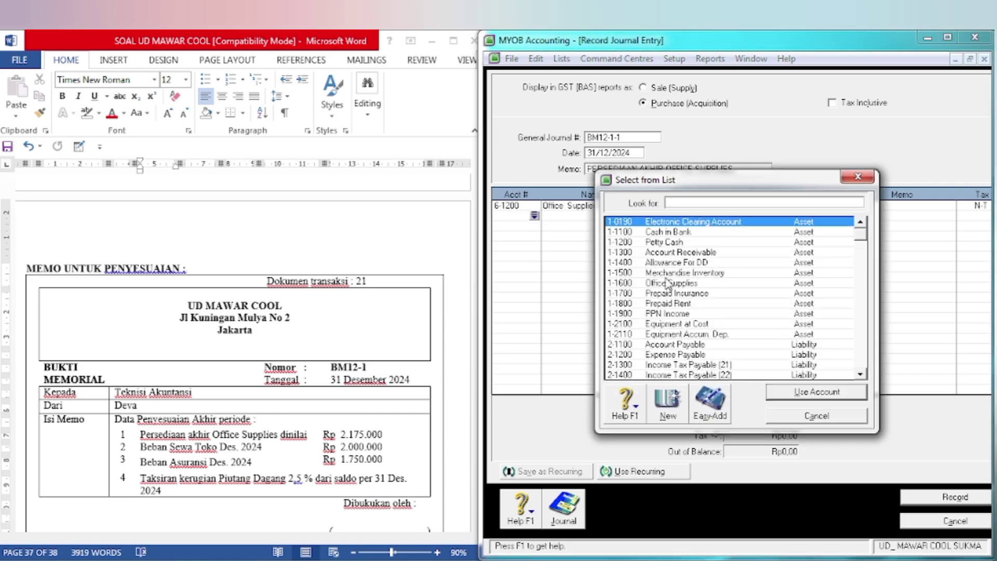
{"action": "left_click", "coordinate": [674, 284]}
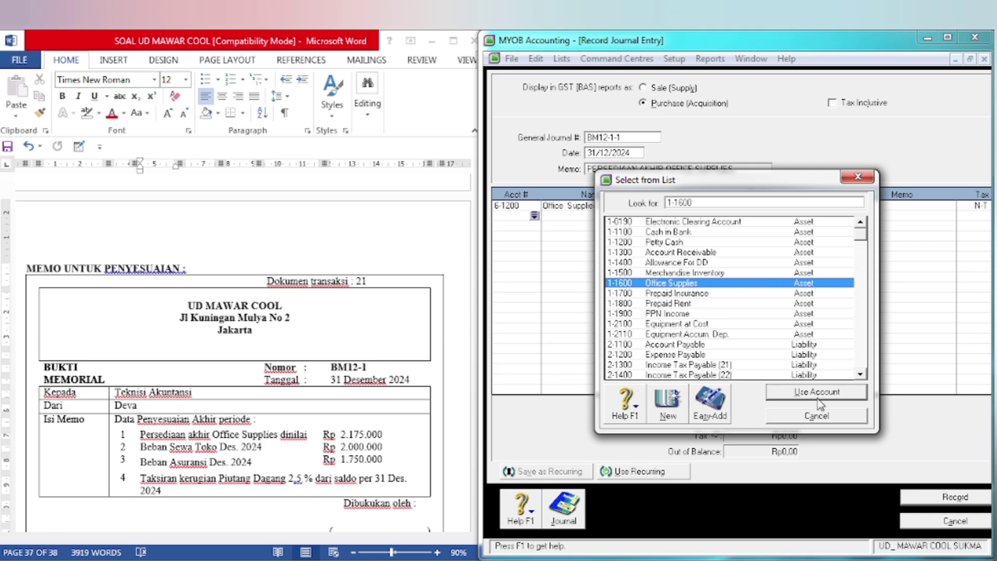
{"action": "left_click", "coordinate": [819, 394]}
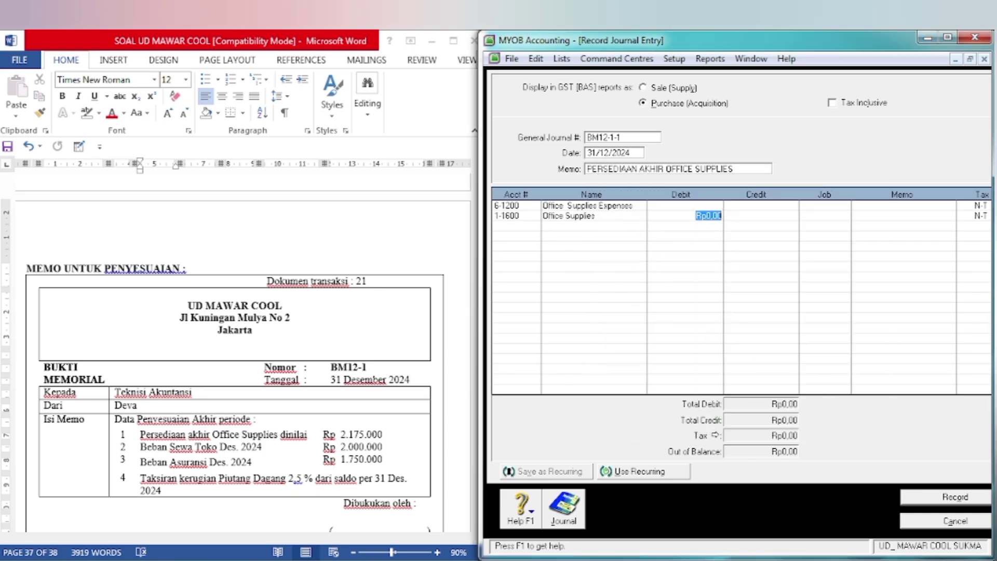
- Switch to the Excel answer workbook and enter the ending office supplies value 2175000 in cell M3 of sheet 3.1 AJP
{"action": "left_click", "coordinate": [685, 559]}
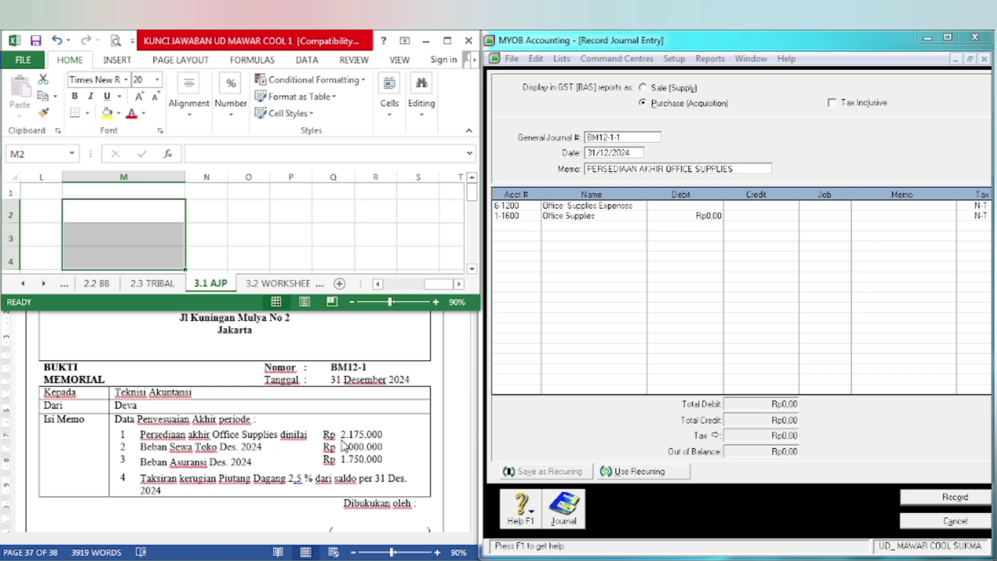
{"action": "left_click", "coordinate": [96, 239]}
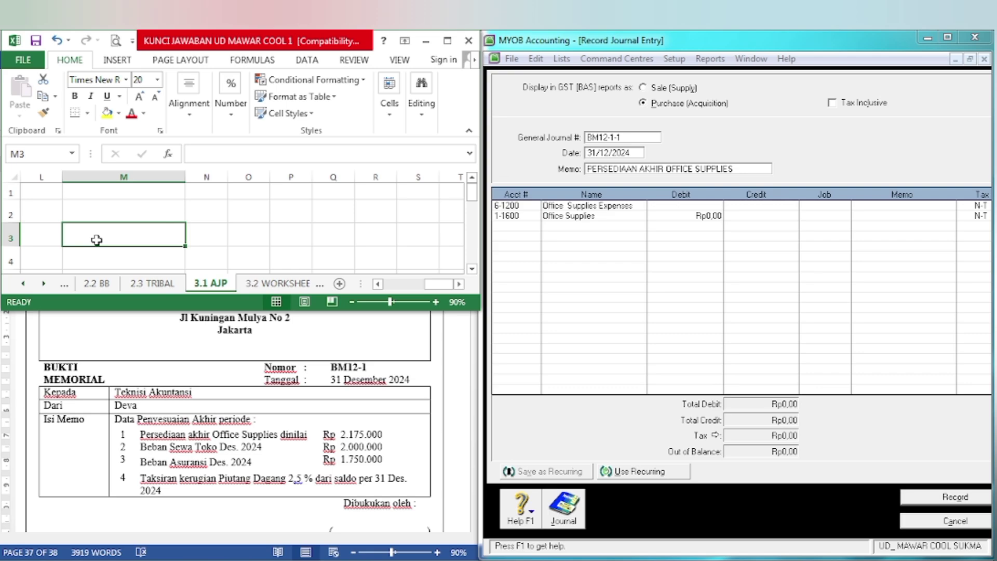
{"action": "type", "text": "21"}
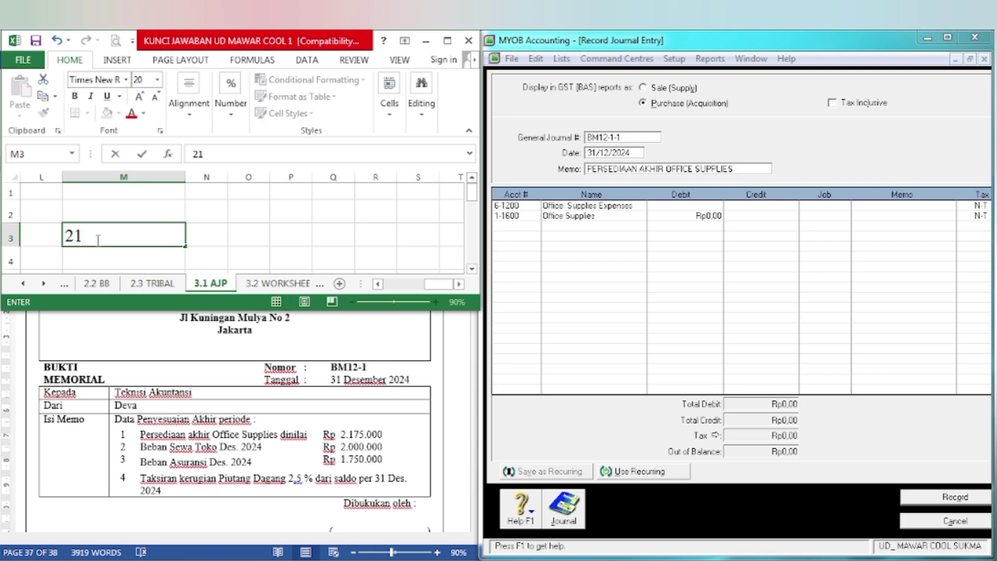
{"action": "type", "text": "75000"}
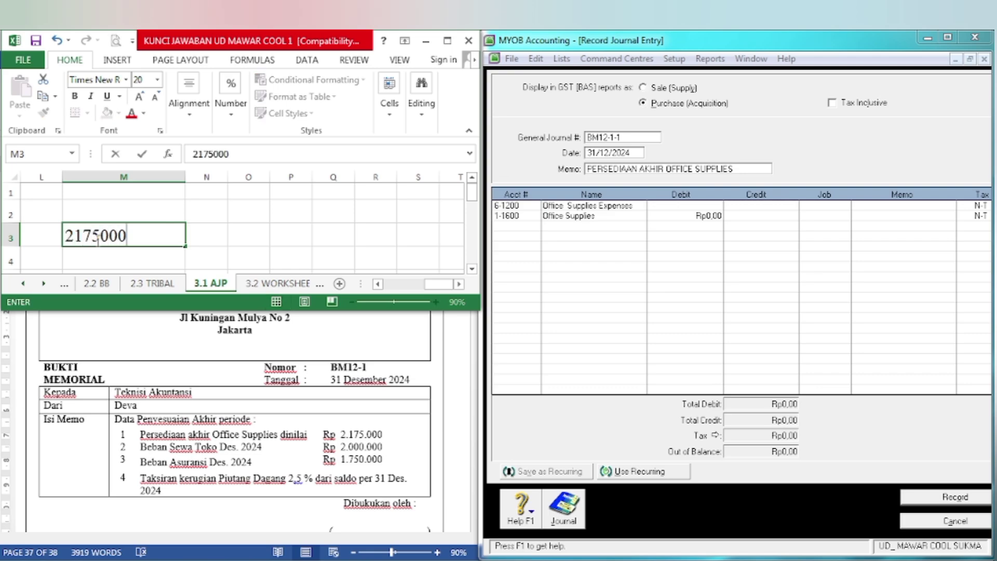
{"action": "key", "text": "Up"}
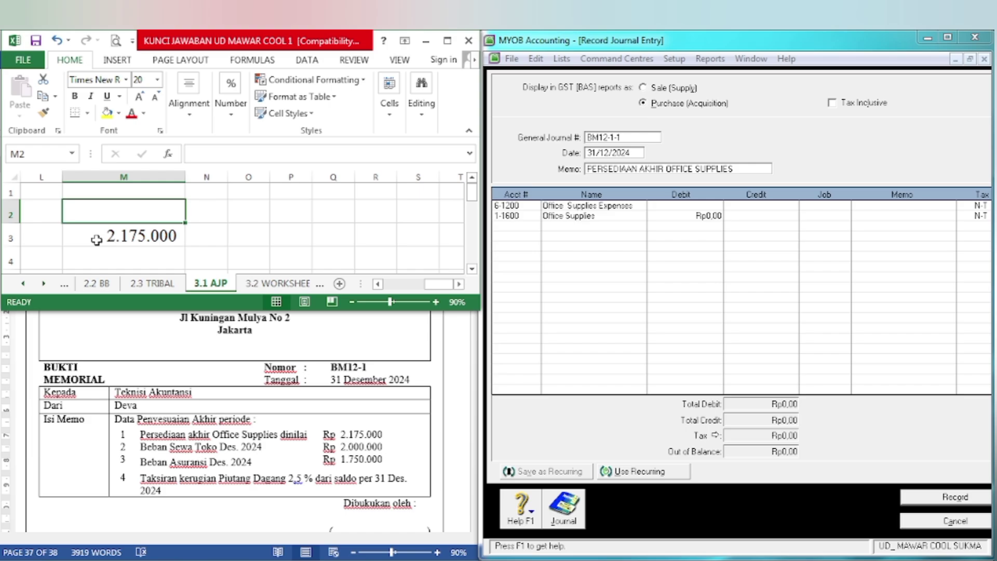
- Look up the Office Supplies balance in the Word trial balance and enter 11000000 in cell M2 of the Excel sheet
{"action": "left_click", "coordinate": [208, 344]}
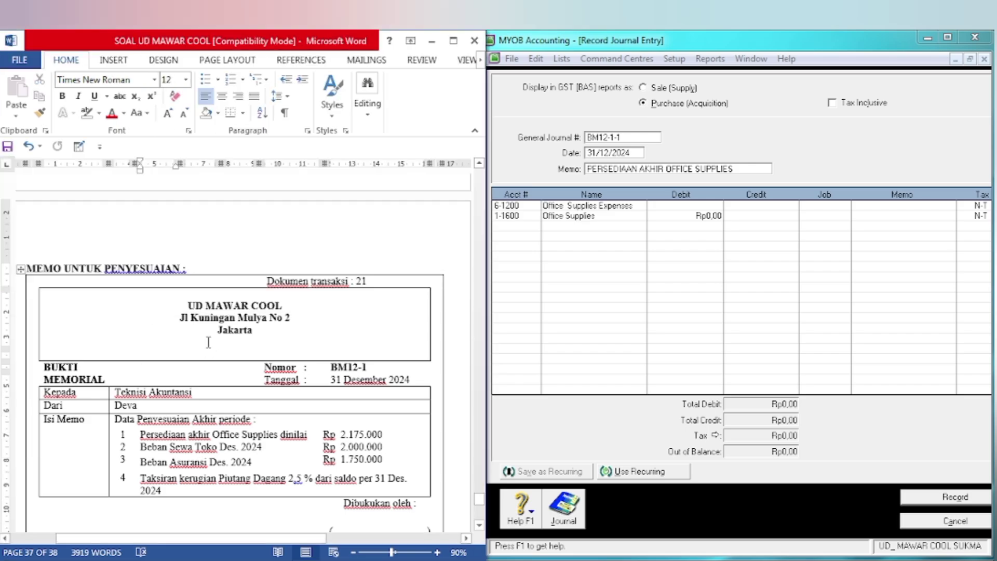
{"action": "scroll", "coordinate": [208, 344], "scroll_direction": "up", "scroll_amount": 15}
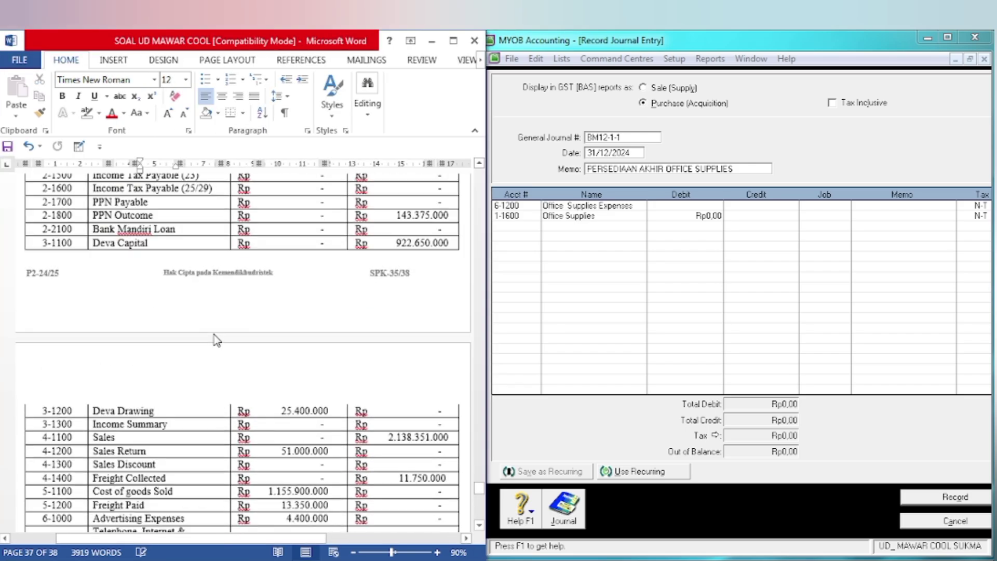
{"action": "scroll", "coordinate": [216, 340], "scroll_direction": "up", "scroll_amount": 10}
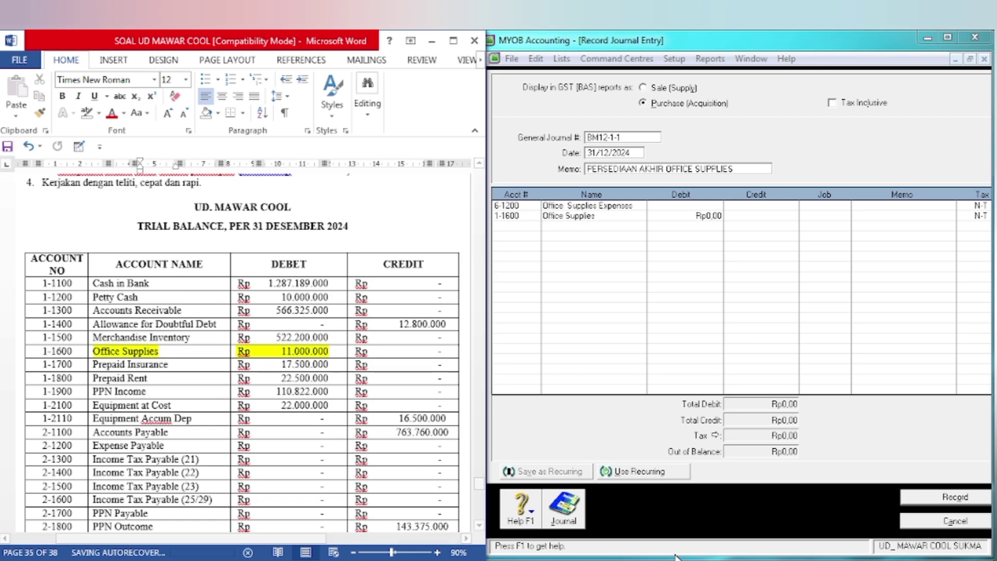
{"action": "key", "text": "alt+Tab"}
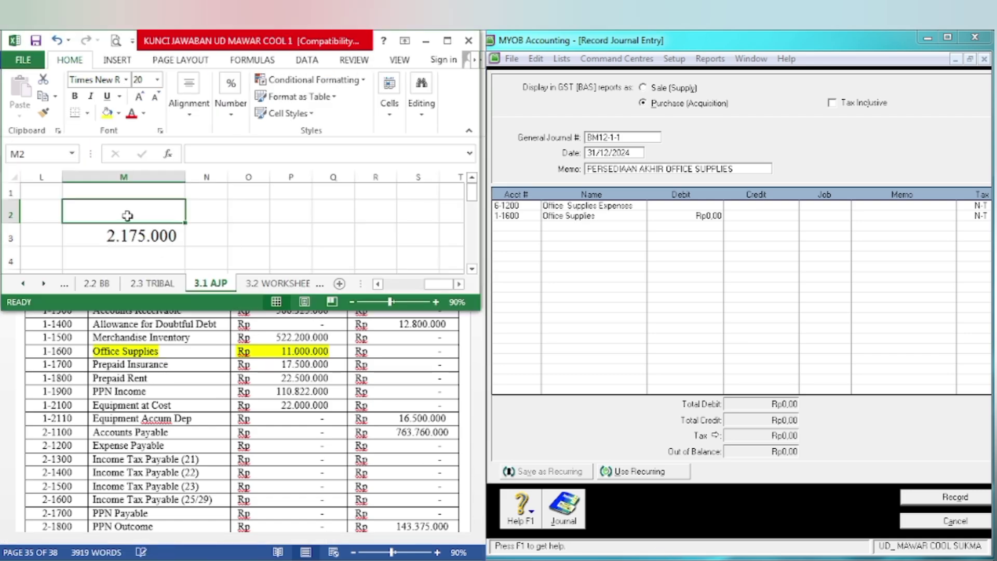
{"action": "type", "text": "11"}
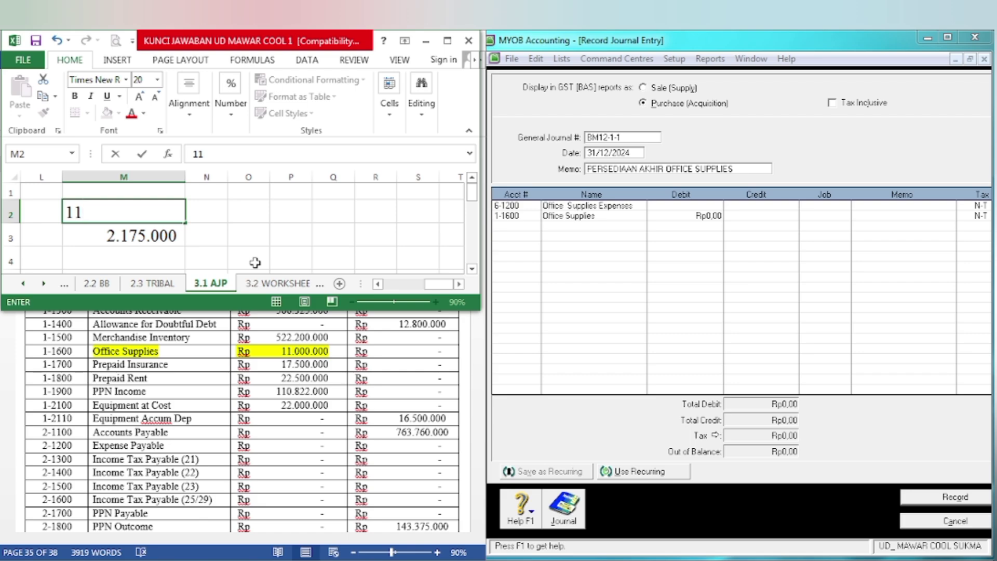
{"action": "type", "text": "000000"}
{"action": "key", "text": "Return"}
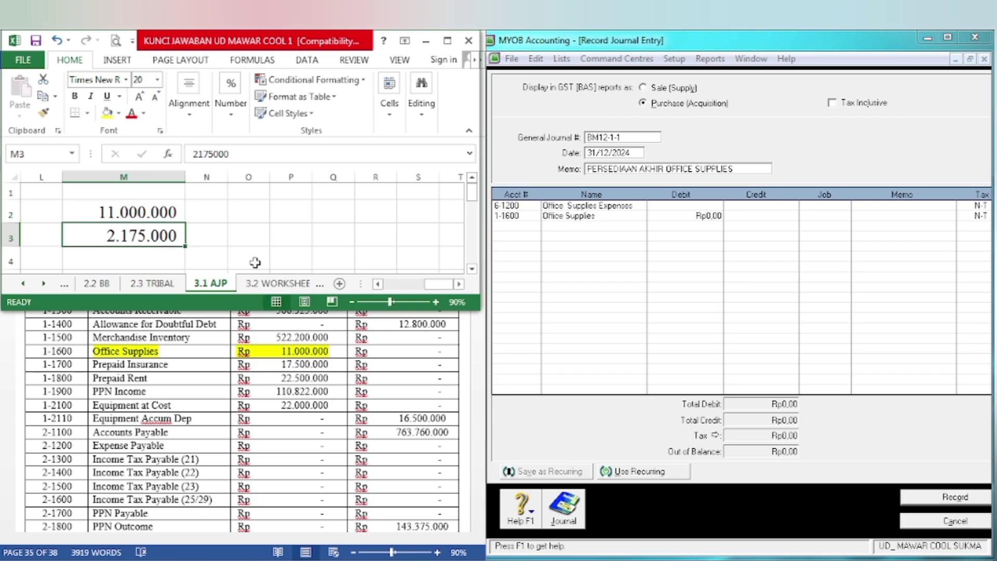
- Calculate the office supplies used in cell M4 with the formula =M2-M3
{"action": "key", "text": "Return"}
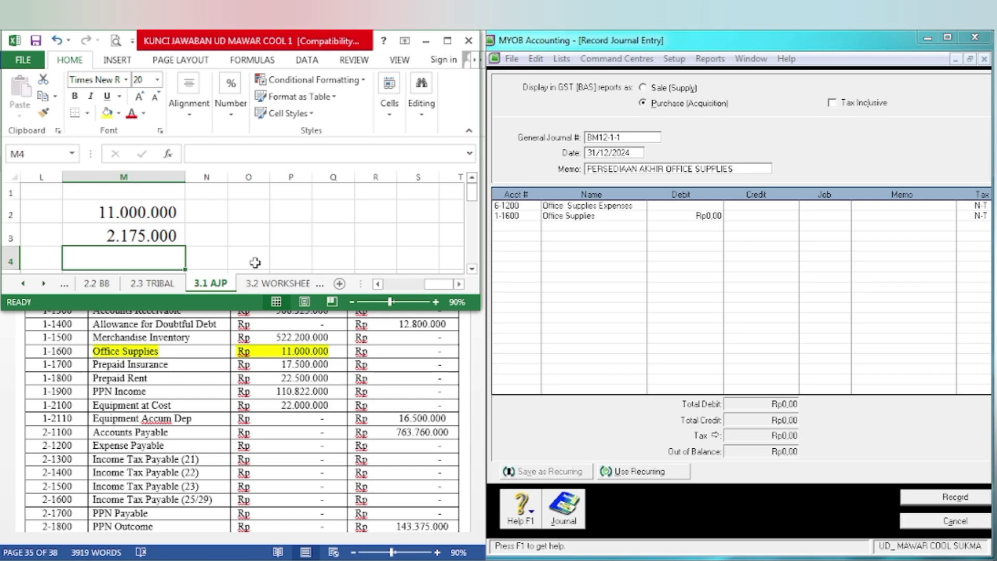
{"action": "type", "text": "="}
{"action": "key", "text": "Up"}
{"action": "key", "text": "Up"}
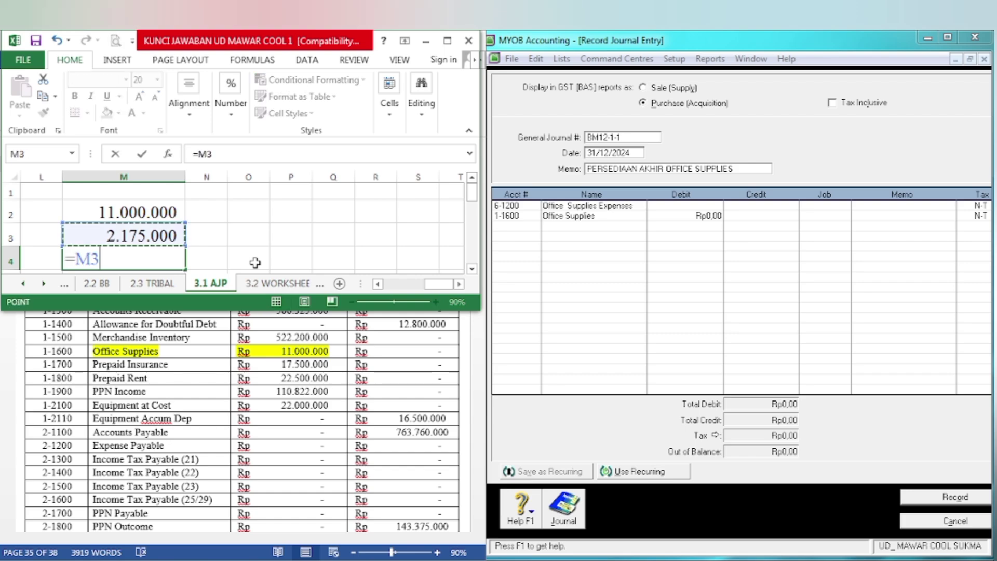
{"action": "type", "text": "-"}
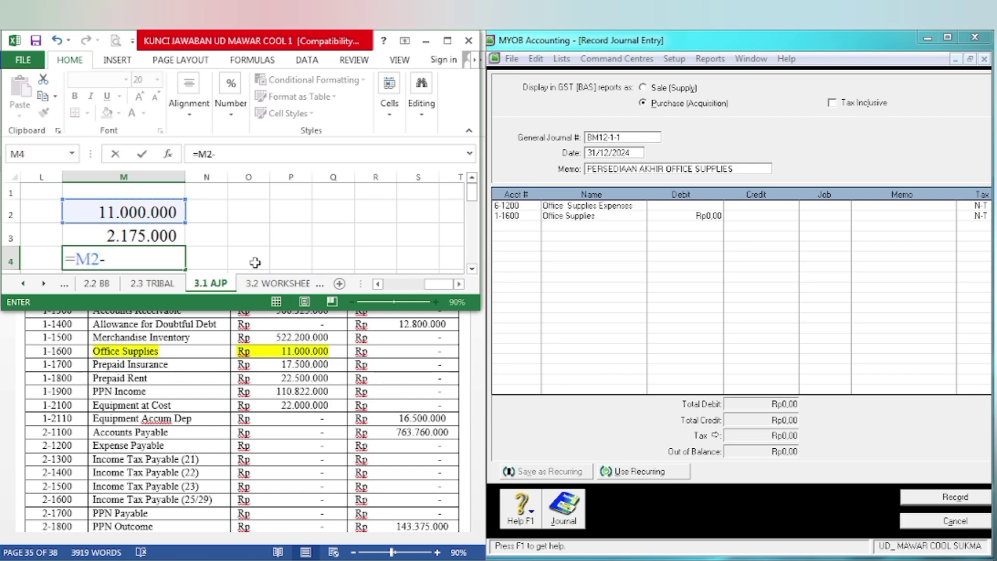
{"action": "key", "text": "Up"}
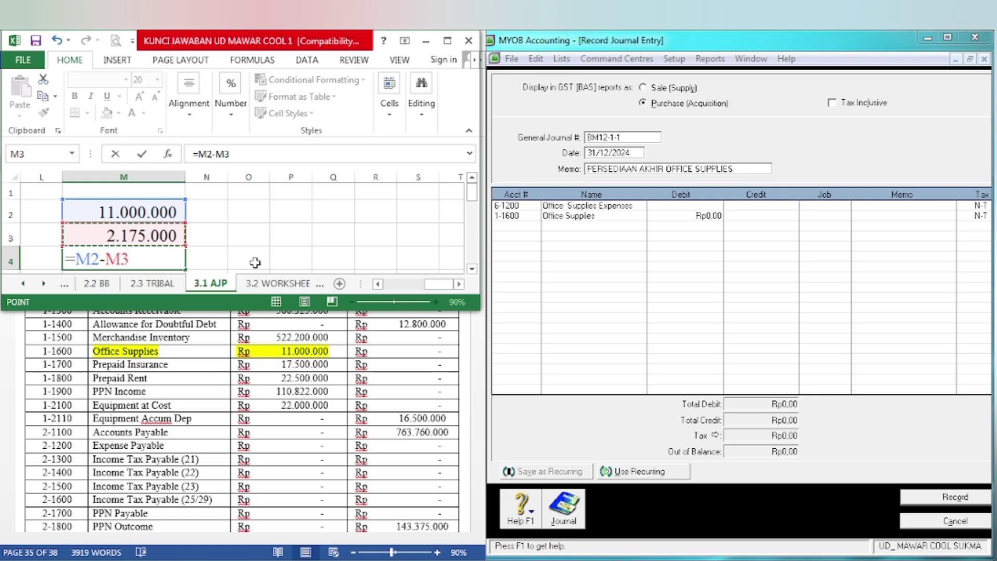
{"action": "key", "text": "Return"}
{"action": "scroll", "coordinate": [254, 262], "scroll_direction": "up", "scroll_amount": 2}
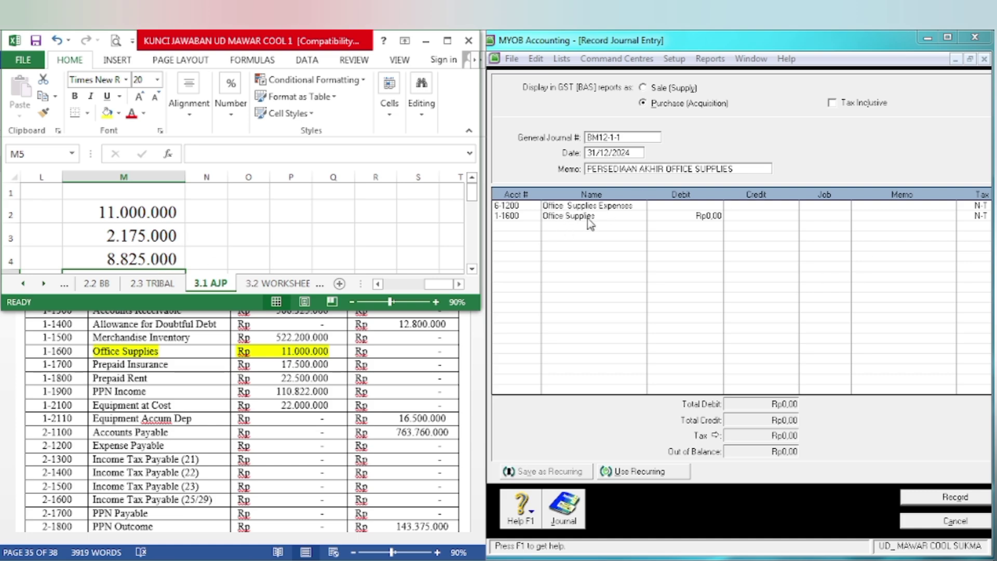
- Switch to MYOB and debit the Office Supplies Expenses line of the journal entry with Rp8.825.000
{"action": "left_click", "coordinate": [704, 207]}
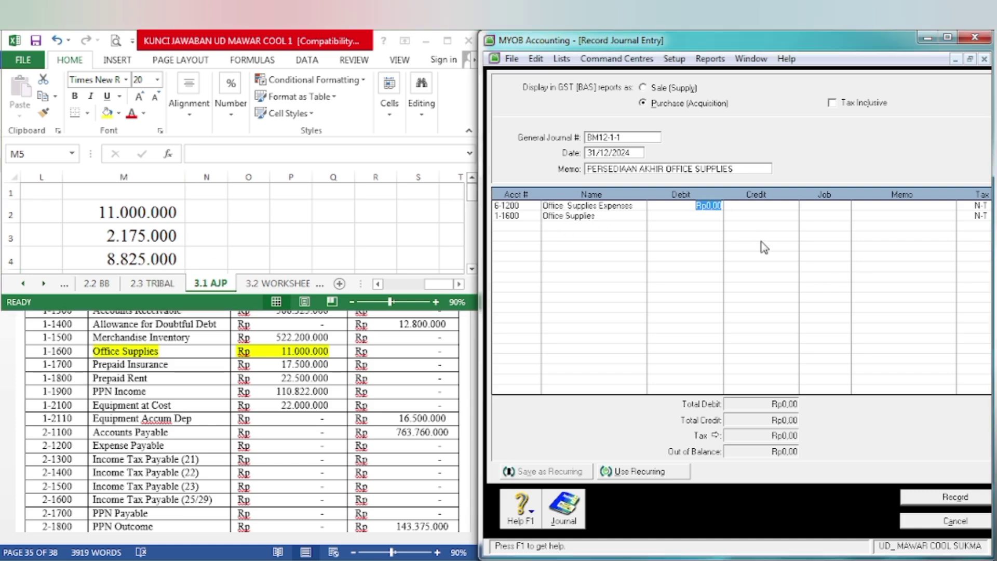
{"action": "type", "text": "88250"}
{"action": "key", "text": "Tab"}
{"action": "key", "text": "Tab"}
{"action": "key", "text": "Tab"}
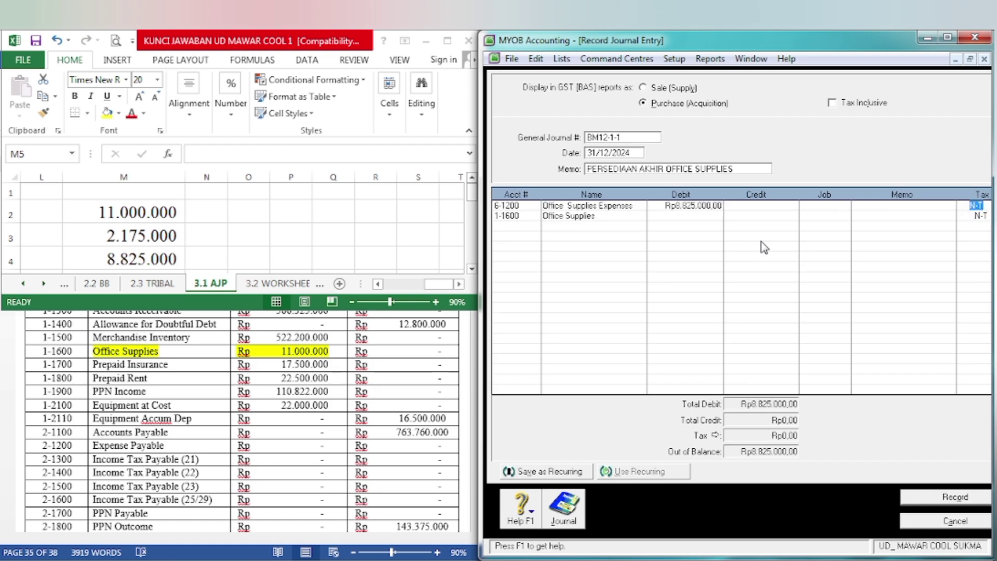
- Credit the Office Supplies line with Rp8.825.000 and record the journal entry
{"action": "key", "text": "Tab"}
{"action": "key", "text": "Tab"}
{"action": "key", "text": "Tab"}
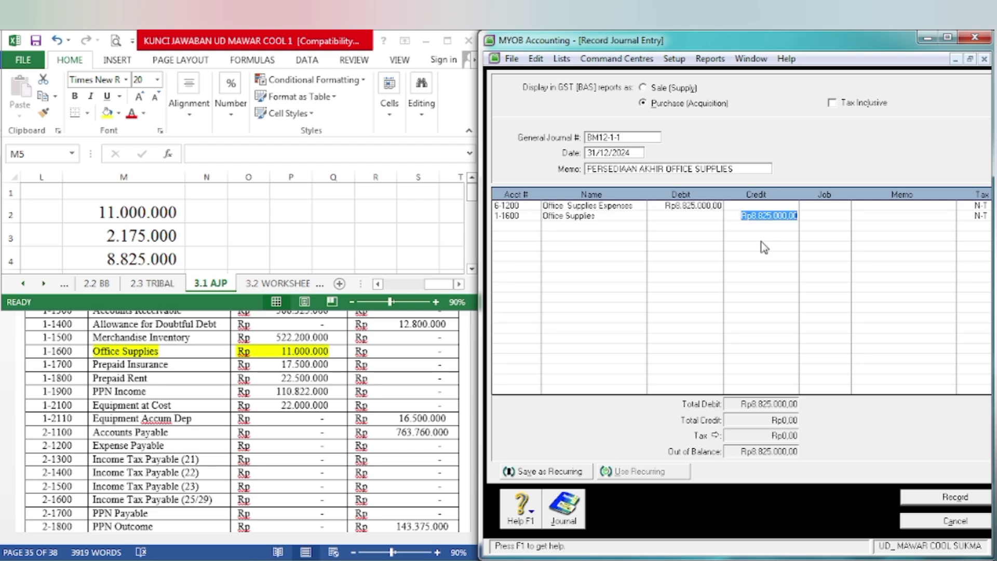
{"action": "key", "text": "Tab"}
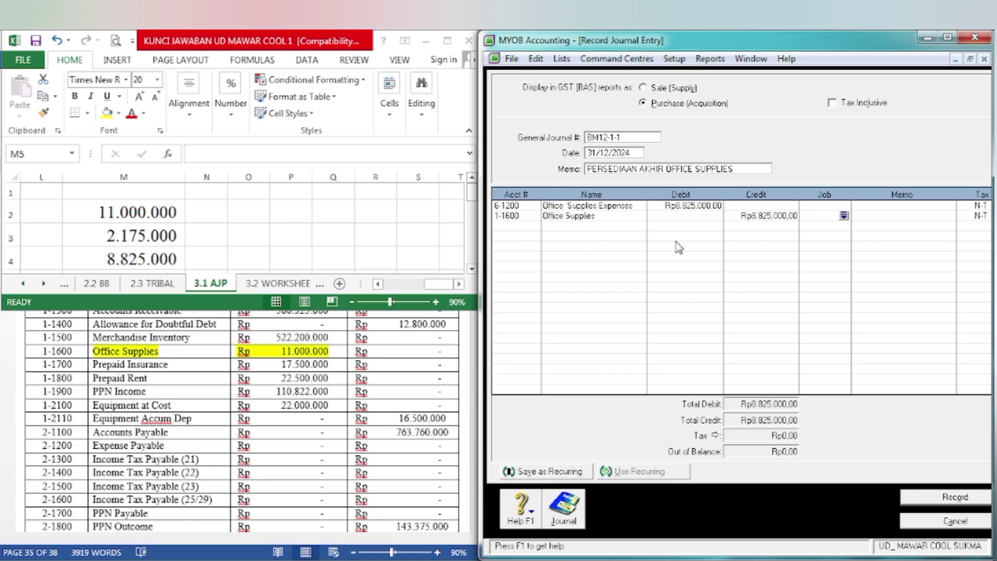
{"action": "left_click", "coordinate": [944, 497]}
- Return to memo BM12-1 in the Word document and highlight its second item, "Beban Sewa Toko Des. 2024", in yellow
{"action": "left_click", "coordinate": [426, 41]}
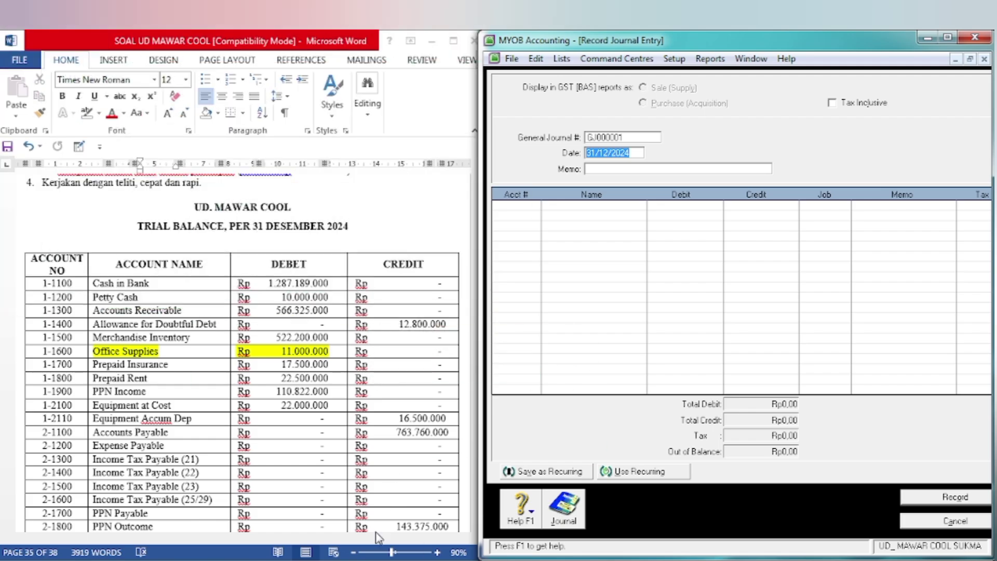
{"action": "left_click", "coordinate": [206, 372]}
{"action": "scroll", "coordinate": [210, 372], "scroll_direction": "down", "scroll_amount": 20}
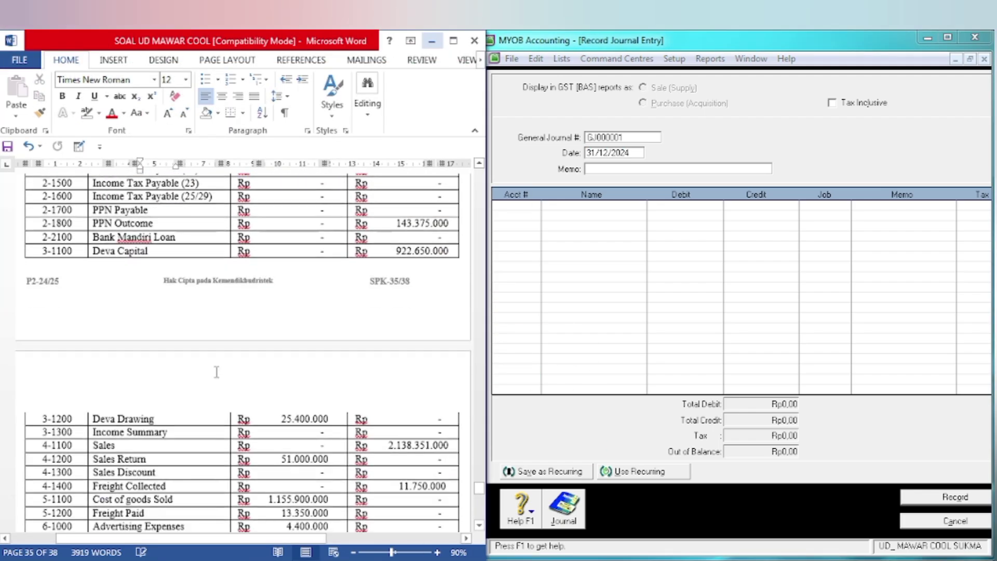
{"action": "scroll", "coordinate": [216, 370], "scroll_direction": "down", "scroll_amount": 20}
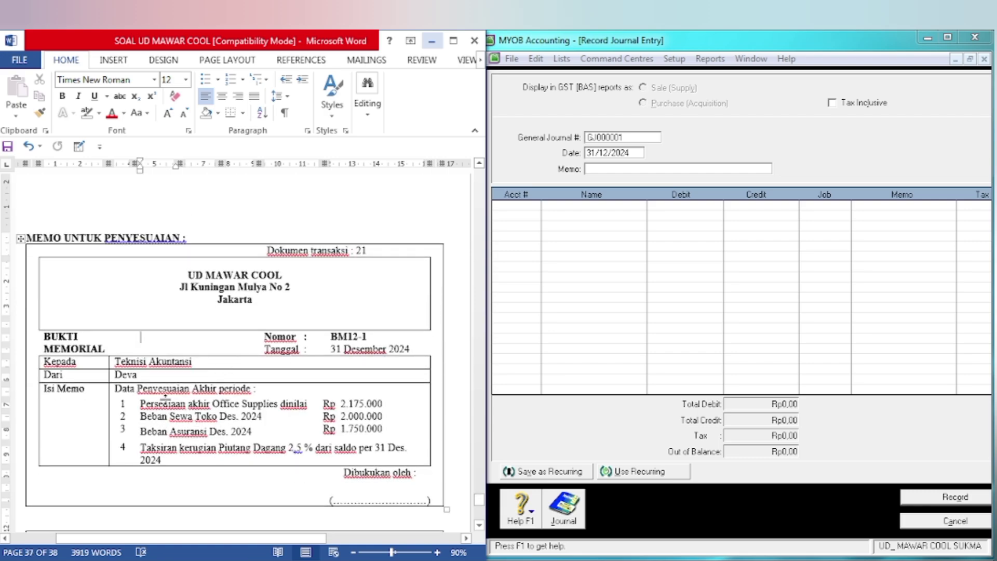
{"action": "left_click_drag", "start_coordinate": [143, 415], "coordinate": [287, 420]}
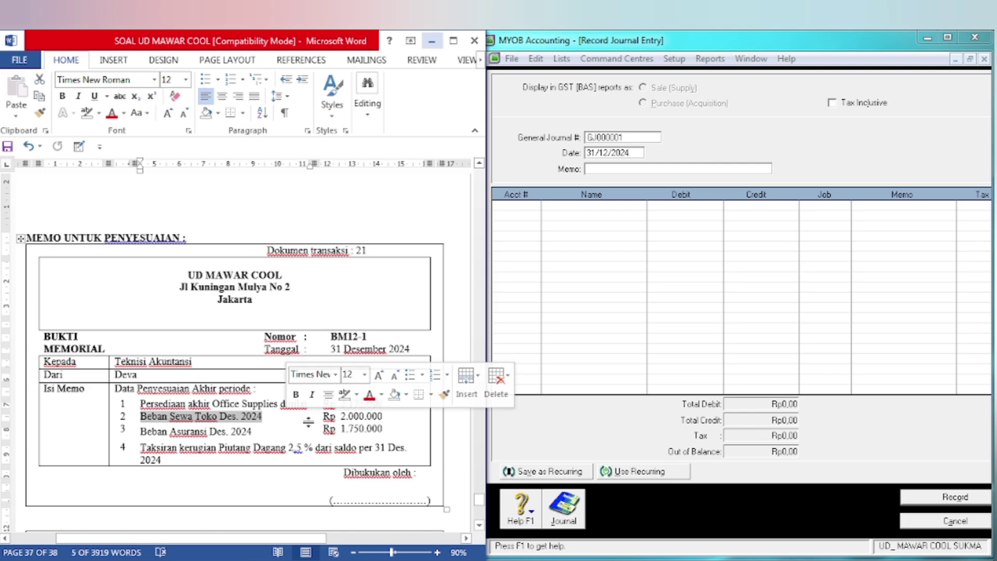
{"action": "left_click", "coordinate": [99, 113]}
{"action": "left_click", "coordinate": [90, 138]}
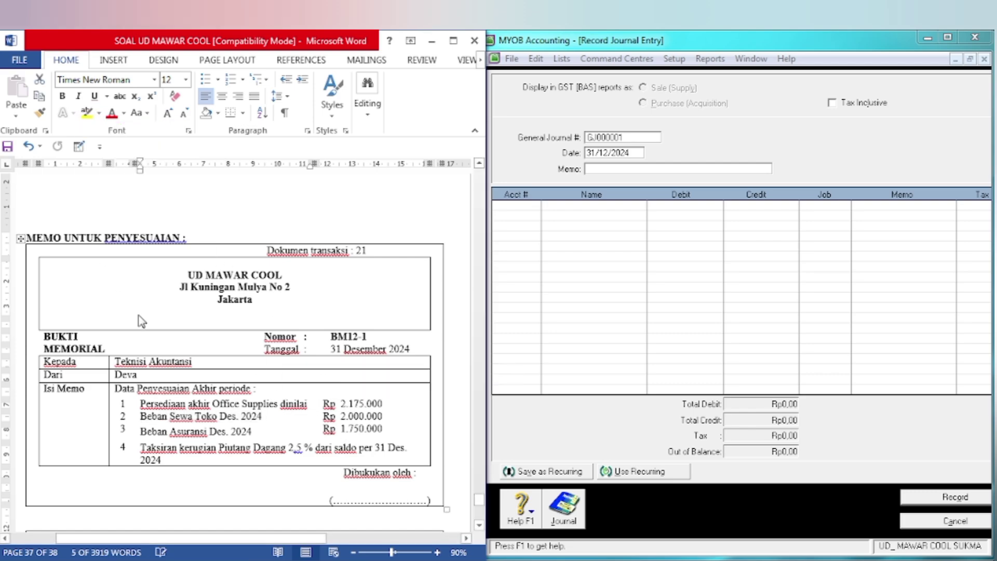
{"action": "left_click", "coordinate": [240, 459]}
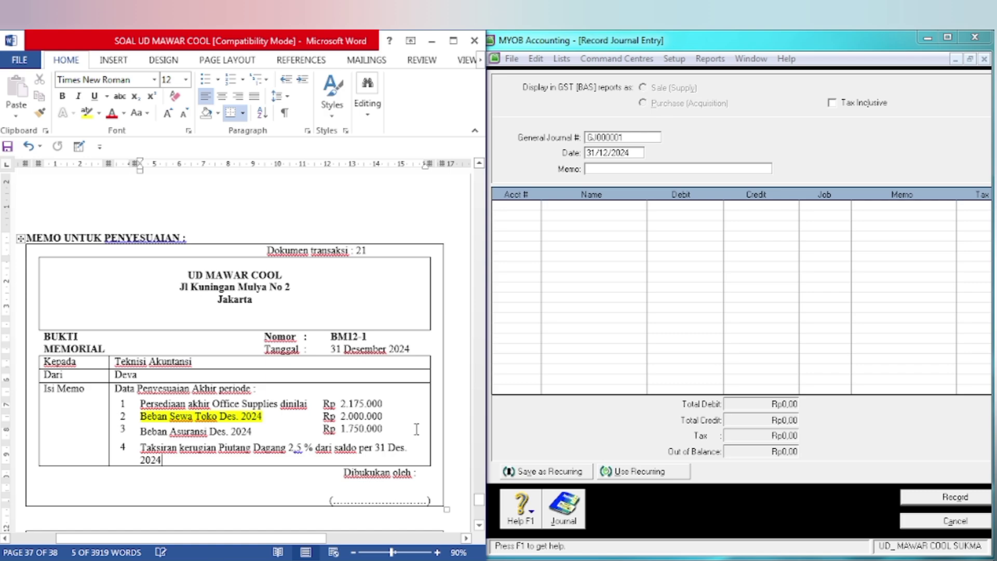
- Number the new MYOB general journal entry BM12-1-2 and give it the memo "BEBAN SEWA"
{"action": "left_click", "coordinate": [545, 339]}
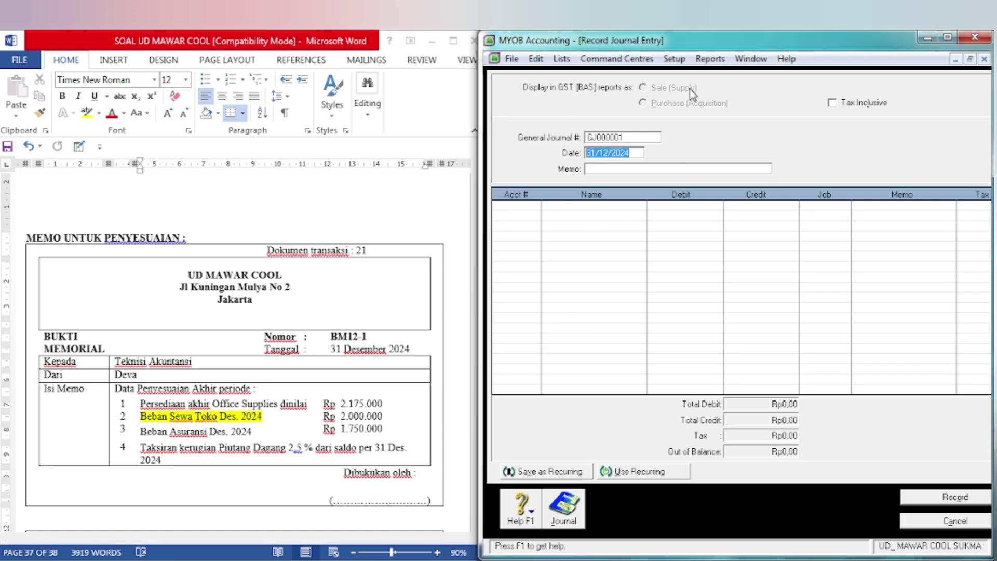
{"action": "left_click", "coordinate": [632, 139]}
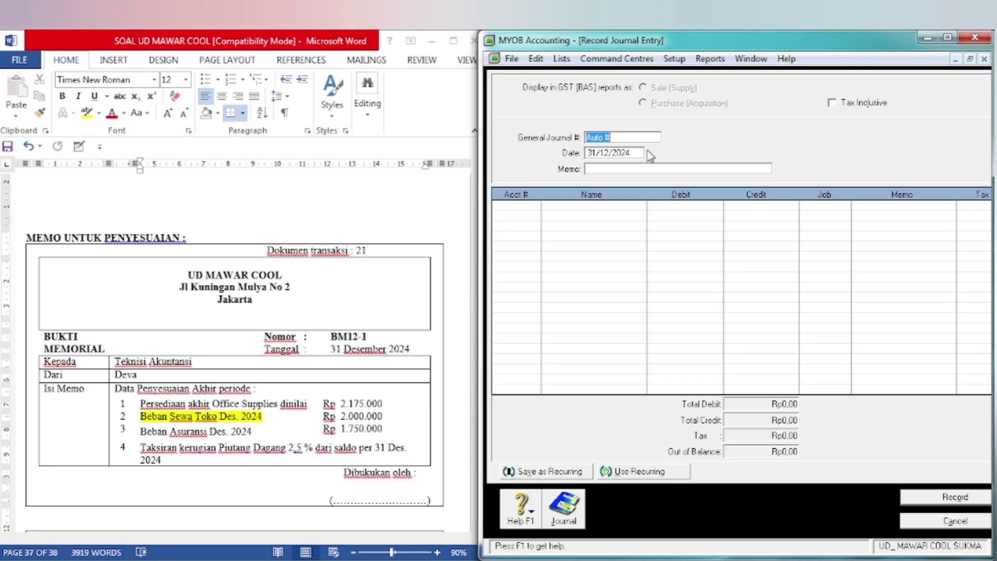
{"action": "type", "text": "BM12-1-2"}
{"action": "key", "text": "Tab"}
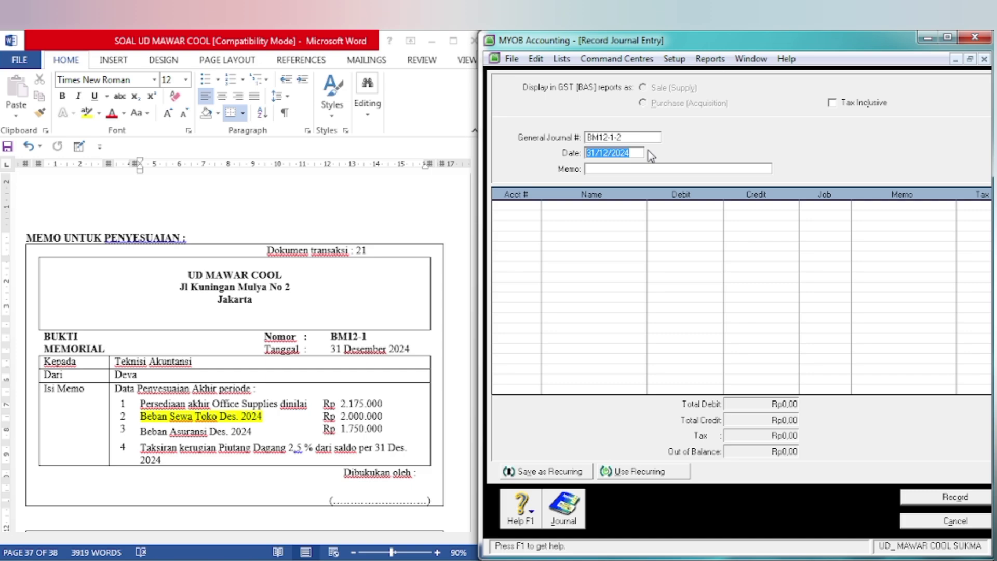
{"action": "key", "text": "Tab"}
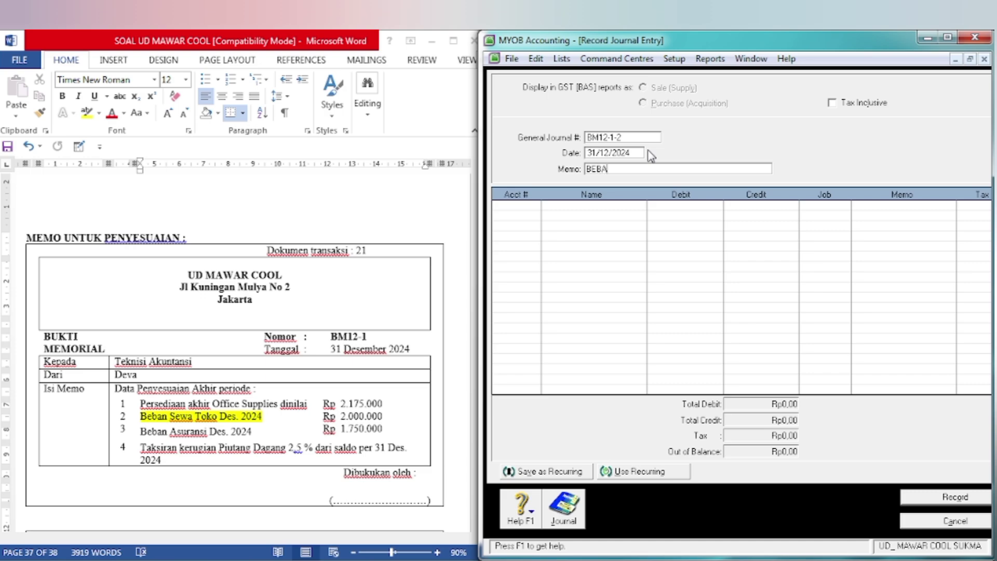
{"action": "type", "text": "BEBAN SEWA"}
{"action": "key", "text": "Tab"}
- Add account 6-1600 Rent Expenses to the first journal line with a debit of Rp2.000.000
{"action": "key", "text": "Tab"}
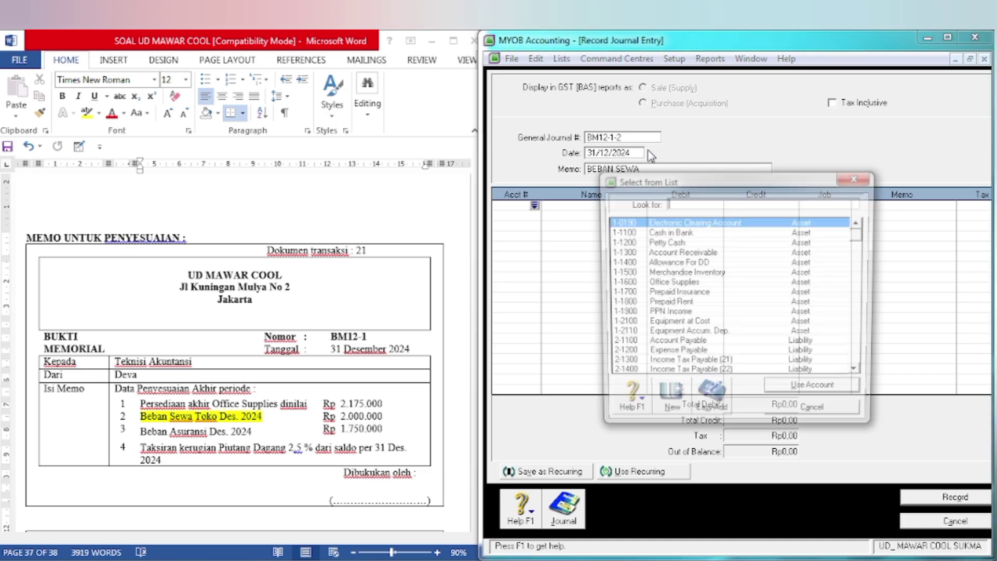
{"action": "type", "text": "6"}
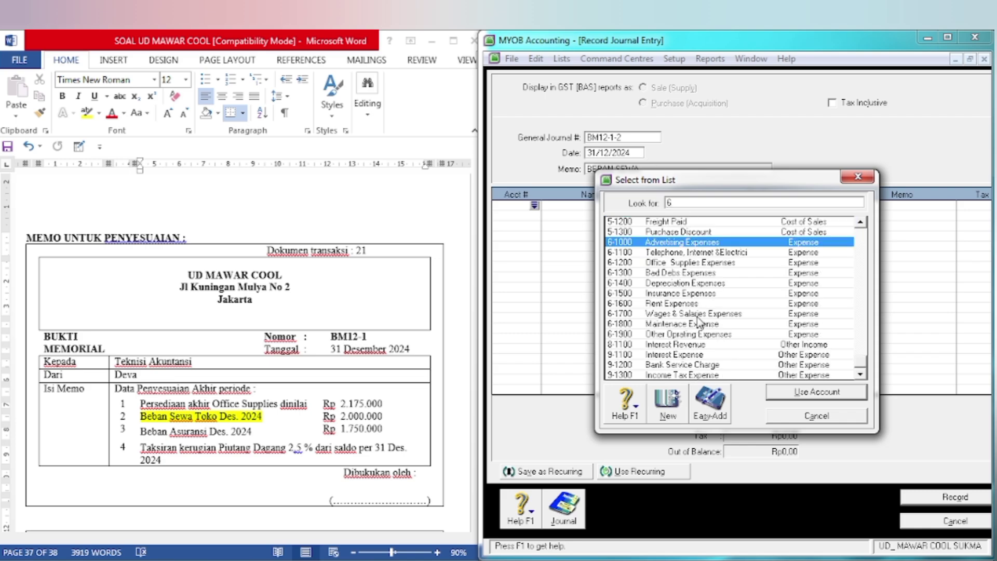
{"action": "type", "text": "-1600"}
{"action": "left_click", "coordinate": [829, 399]}
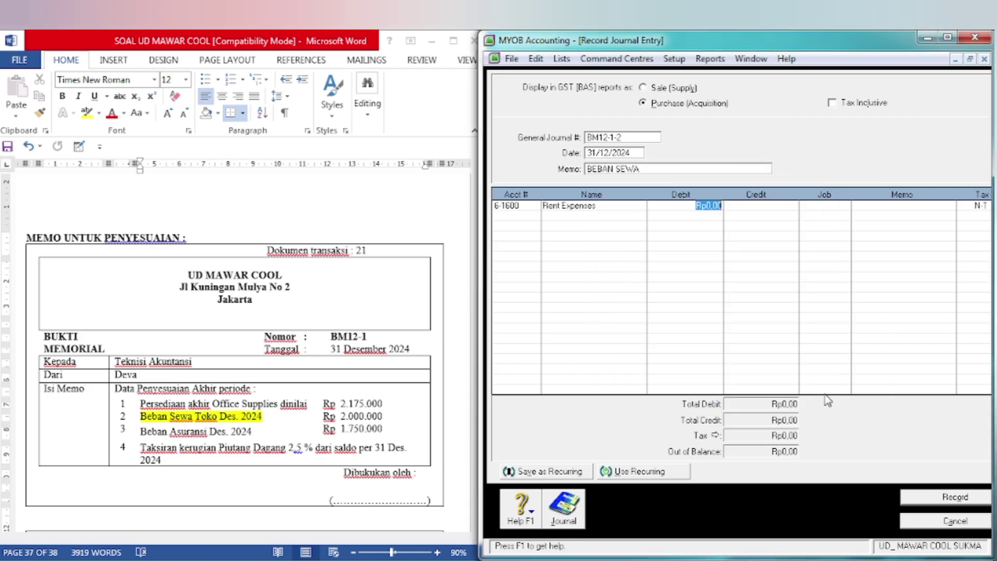
{"action": "type", "text": "4"}
{"action": "key", "text": "Tab"}
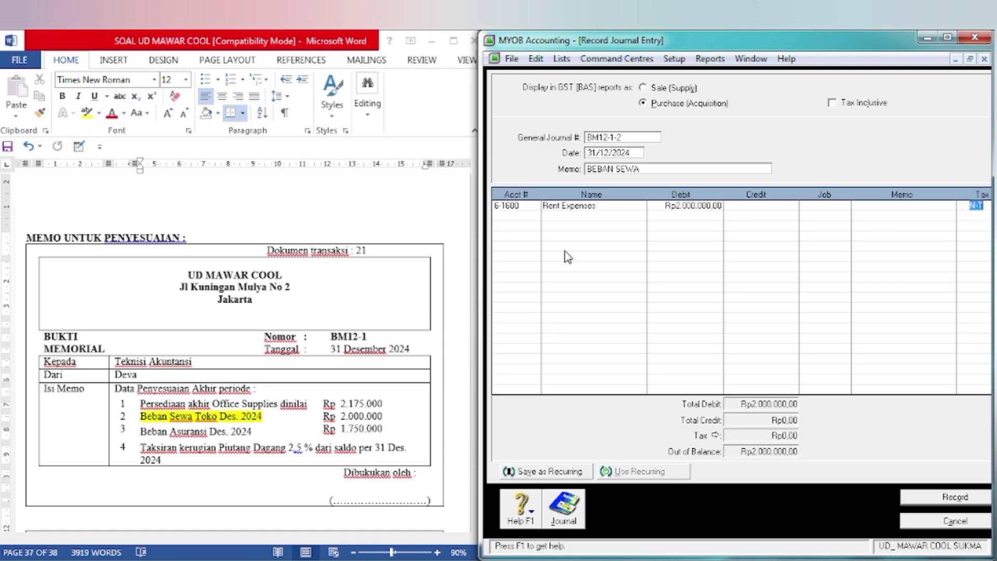
- Add account 1-1800 Prepaid Rent to the second journal line with a credit of Rp2.000.000 and record the entry
{"action": "key", "text": "Tab"}
{"action": "key", "text": "Tab"}
{"action": "key", "text": "Tab"}
{"action": "key", "text": "Tab"}
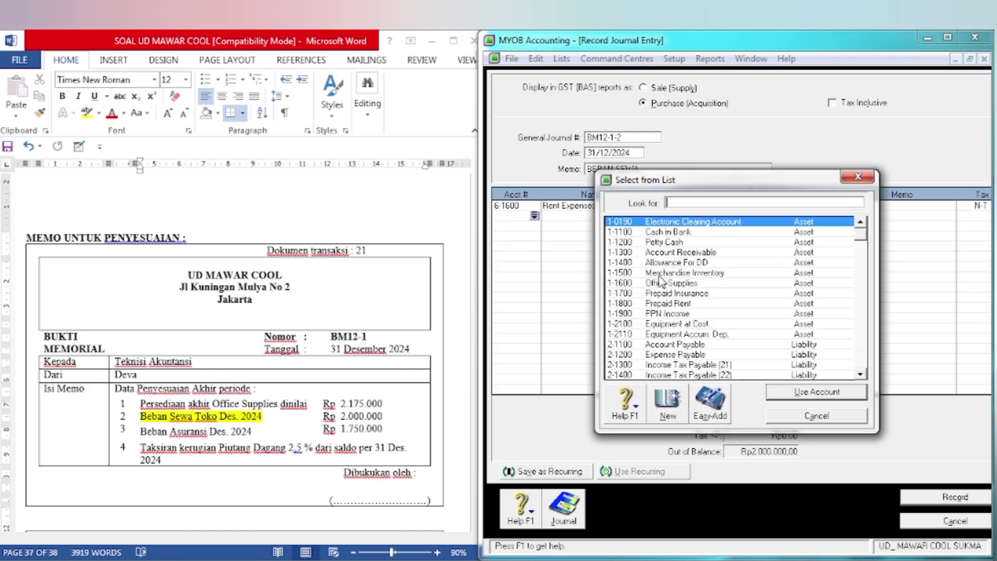
{"action": "type", "text": "1-1800"}
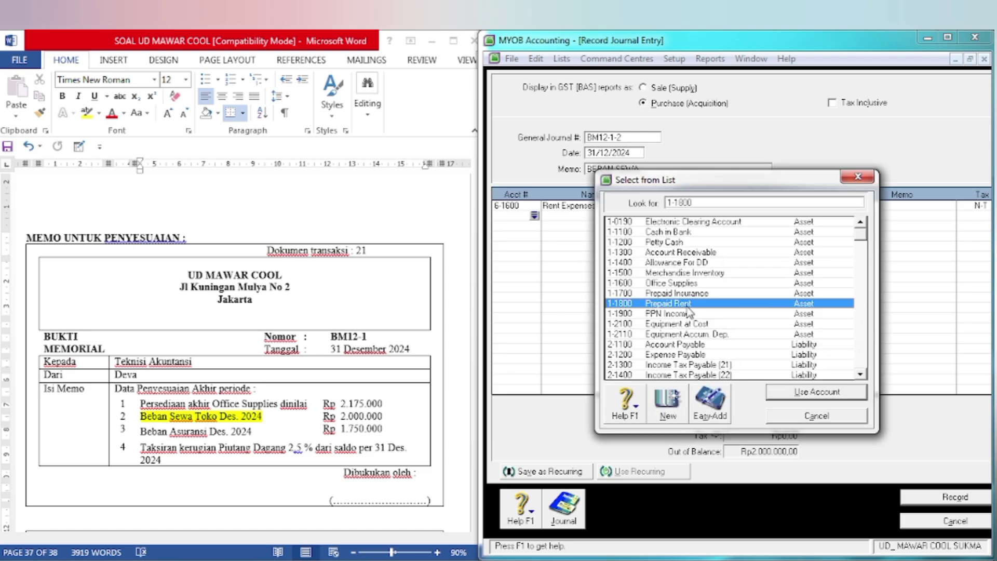
{"action": "left_click", "coordinate": [793, 396]}
{"action": "key", "text": "Tab"}
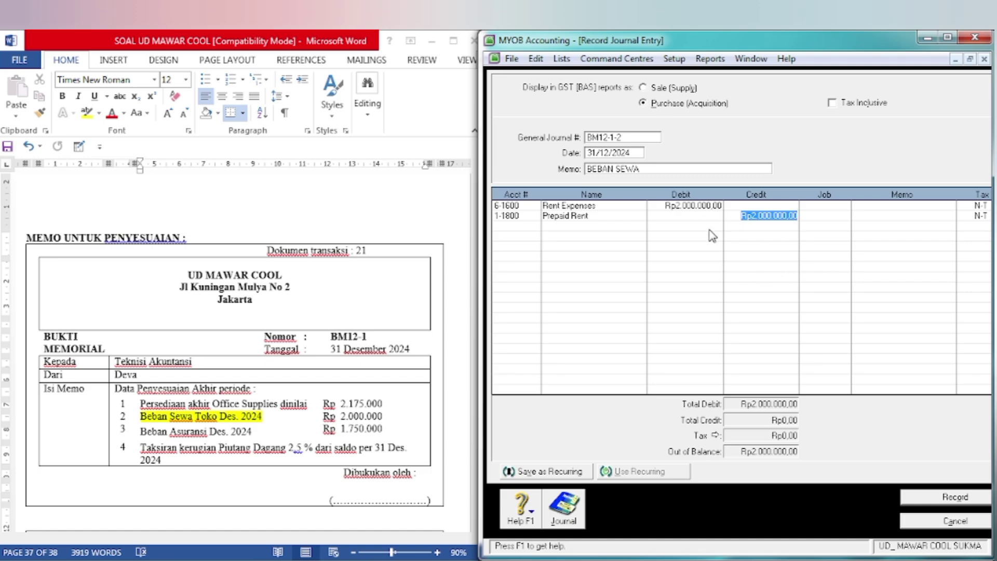
{"action": "key", "text": "Tab"}
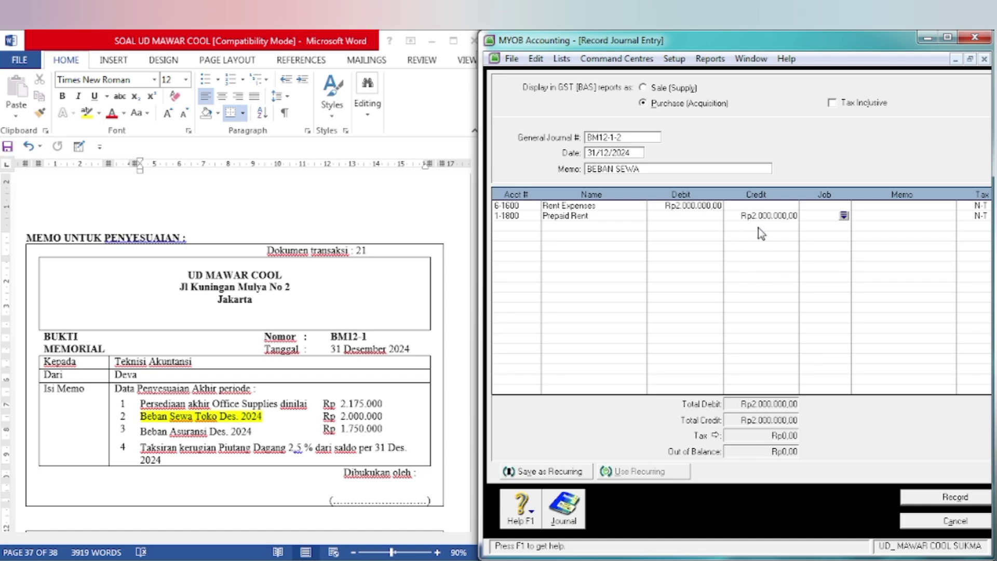
{"action": "key", "text": "Tab"}
{"action": "key", "text": "Tab"}
{"action": "left_click", "coordinate": [915, 502]}
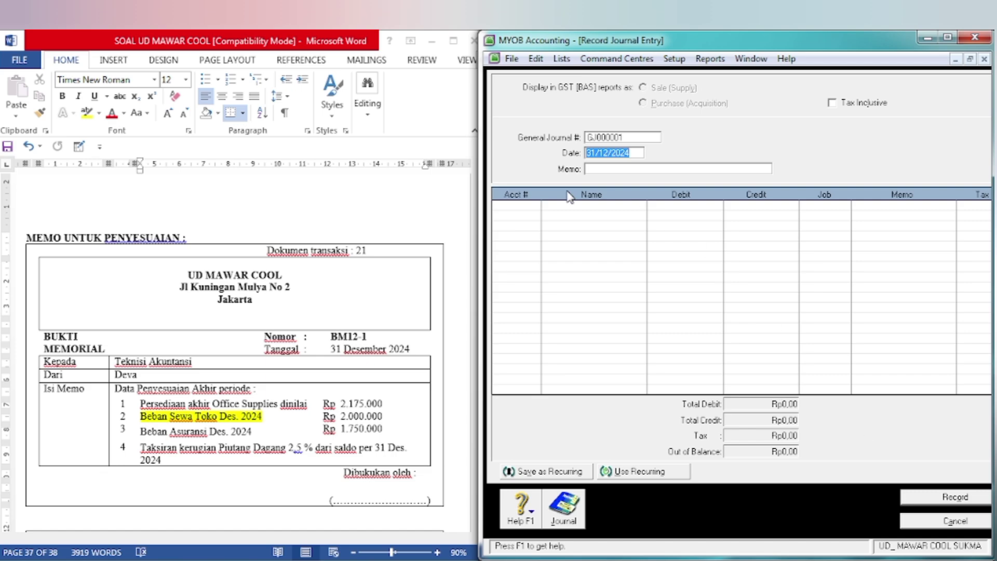
- Number the new general journal entry BM12-1-3, keeping the date 31/12/2024
{"action": "left_click", "coordinate": [610, 138]}
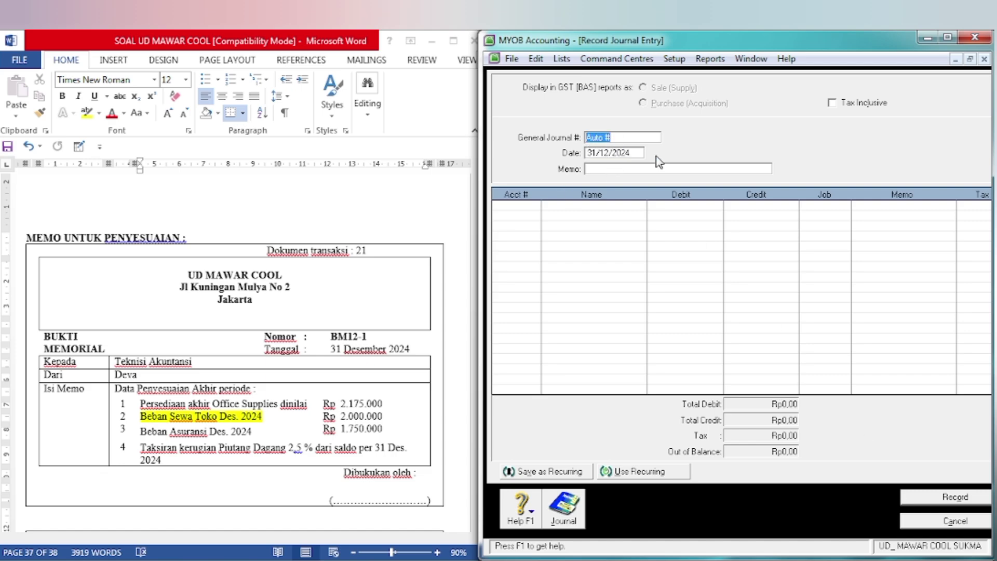
{"action": "type", "text": "BM12-1-3"}
{"action": "key", "text": "Tab"}
{"action": "key", "text": "Tab"}
- Switch to the Word document and highlight the memo's third item, "Beban Asuransi Des. 2024", in yellow
{"action": "left_click", "coordinate": [145, 437]}
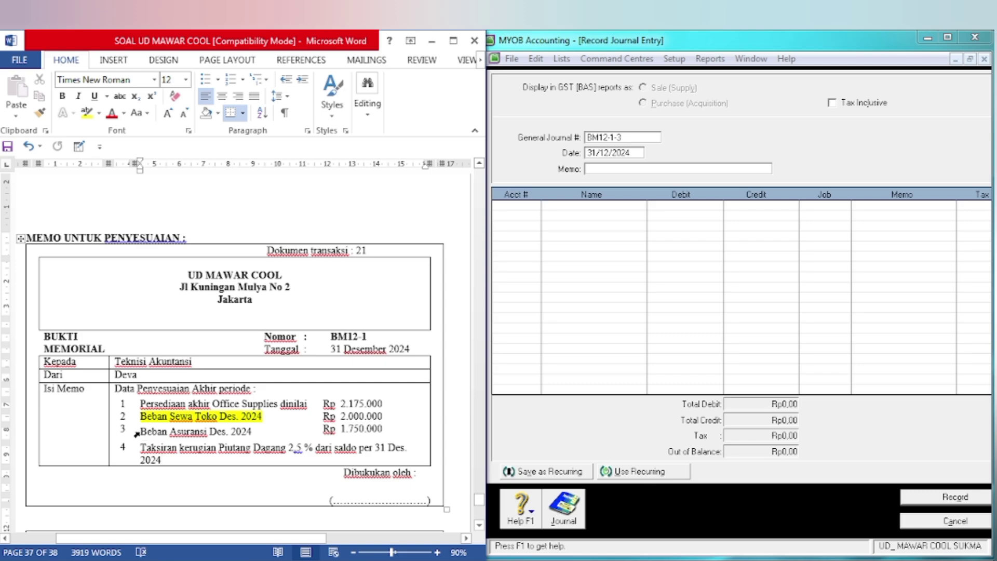
{"action": "left_click_drag", "start_coordinate": [139, 432], "coordinate": [255, 431]}
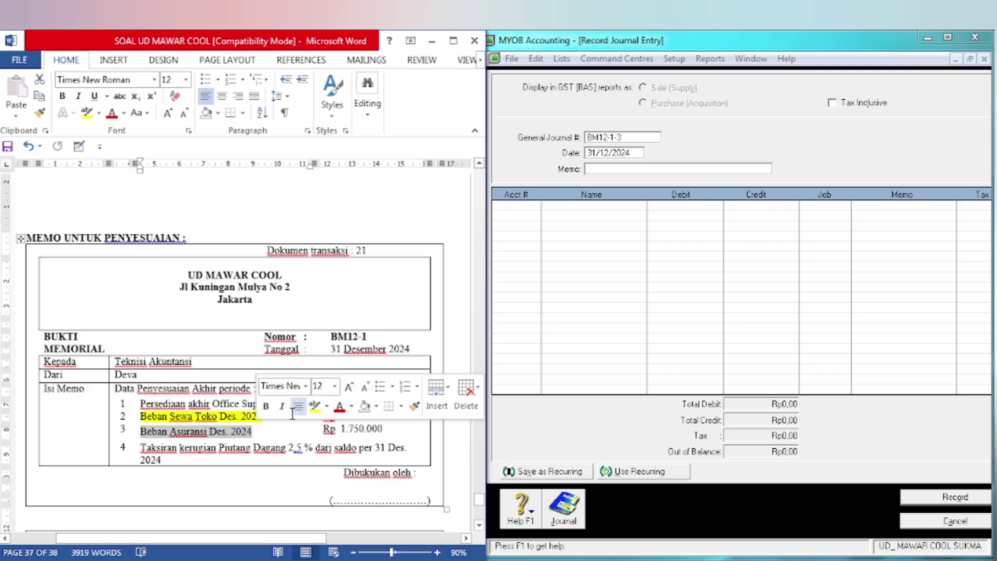
{"action": "left_click", "coordinate": [315, 406]}
- Return to MYOB and give journal entry BM12-1-3 the memo "BEBAN ASURANSI"
{"action": "left_click", "coordinate": [597, 206]}
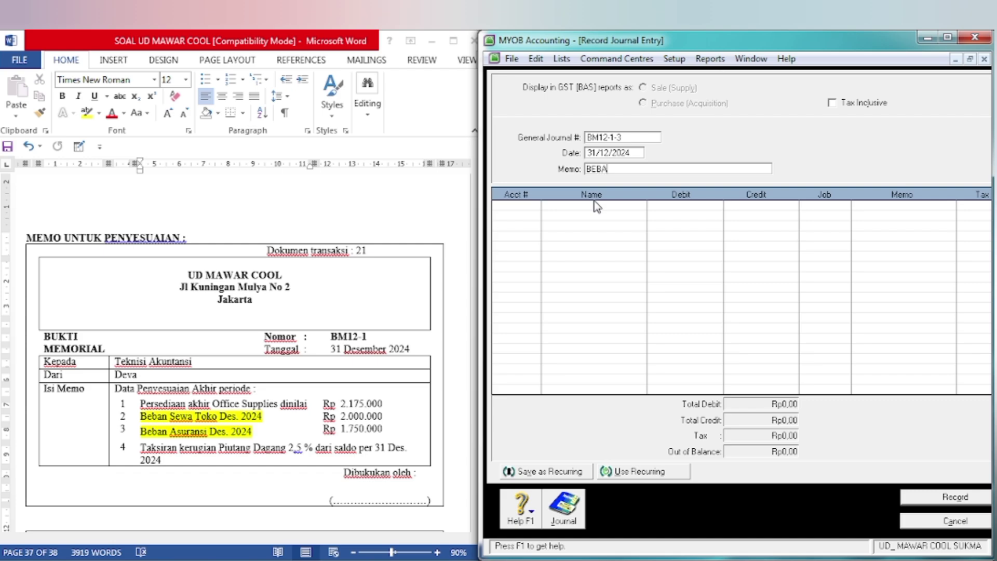
{"action": "type", "text": "URANSI"}
{"action": "key", "text": "Tab"}
- Add account 6-1500 Insurance Expenses to the first journal line with a debit of Rp1.750.000
{"action": "key", "text": "Tab"}
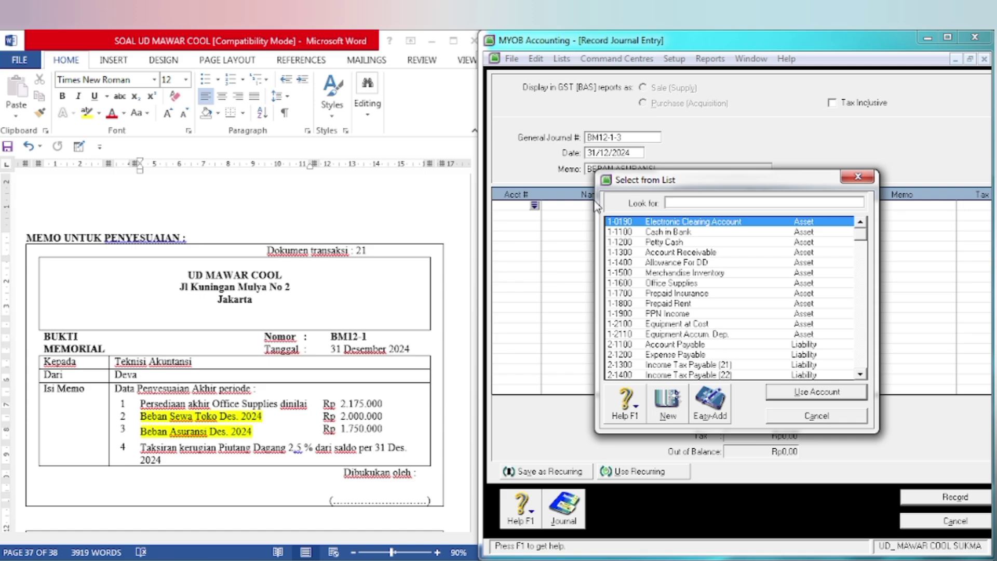
{"action": "type", "text": "6"}
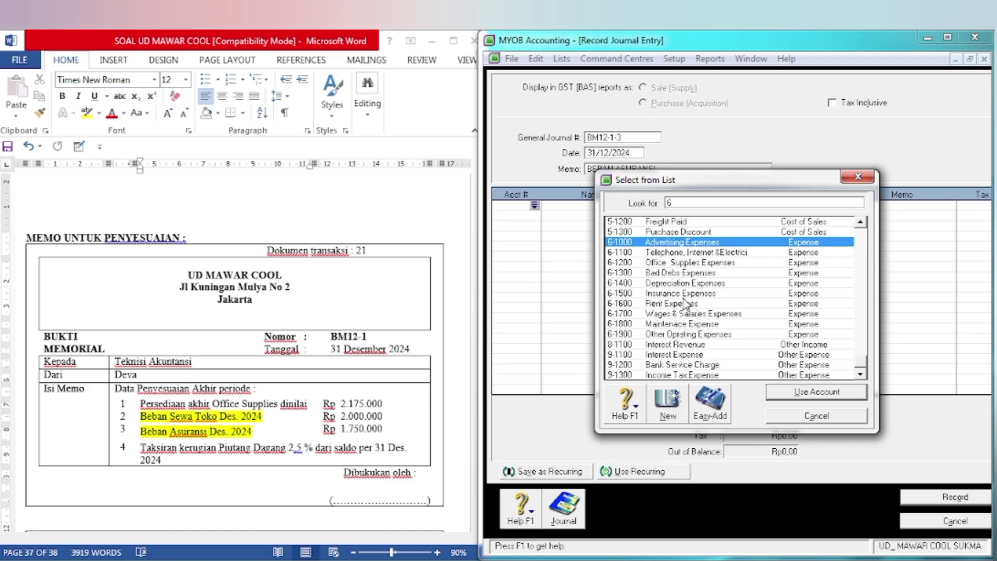
{"action": "left_click", "coordinate": [683, 293]}
{"action": "left_click", "coordinate": [791, 391]}
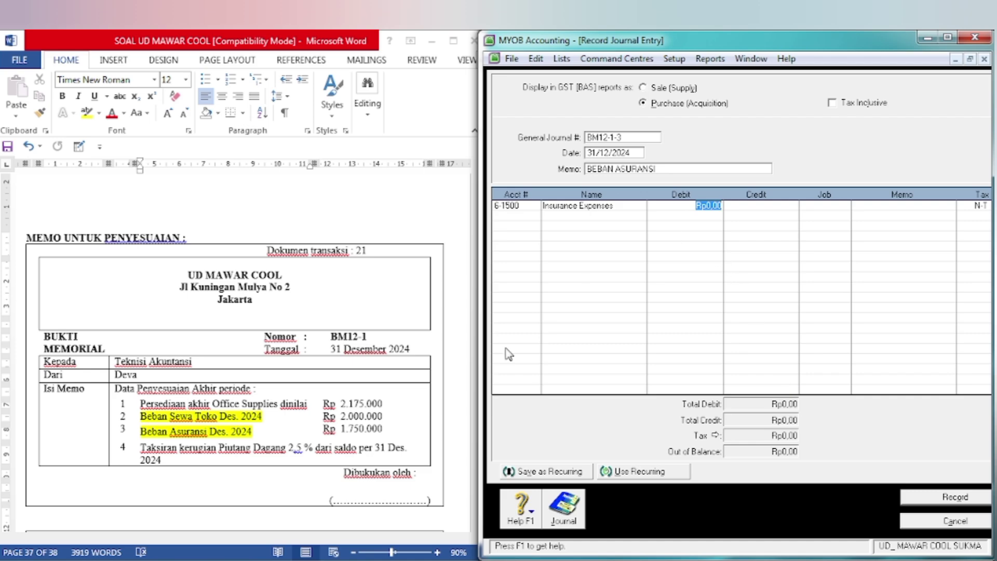
{"action": "type", "text": "1"}
{"action": "type", "text": "0"}
{"action": "key", "text": "Tab"}
- Add account 1-1700 Prepaid Insurance to the second journal line with a credit of Rp1.750.000 and record the entry
{"action": "key", "text": "Tab"}
{"action": "key", "text": "Tab"}
{"action": "key", "text": "Tab"}
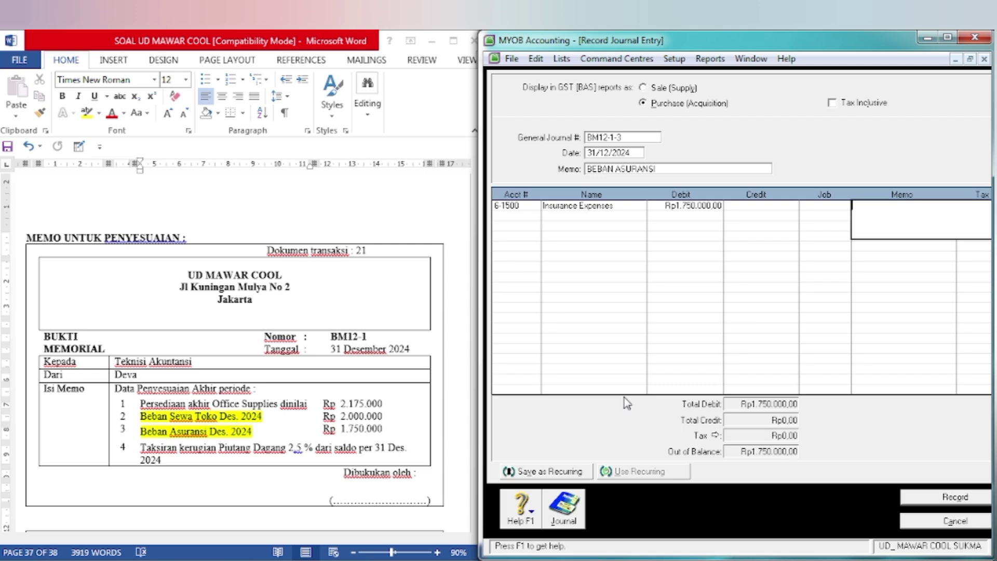
{"action": "key", "text": "Tab"}
{"action": "key", "text": "Tab"}
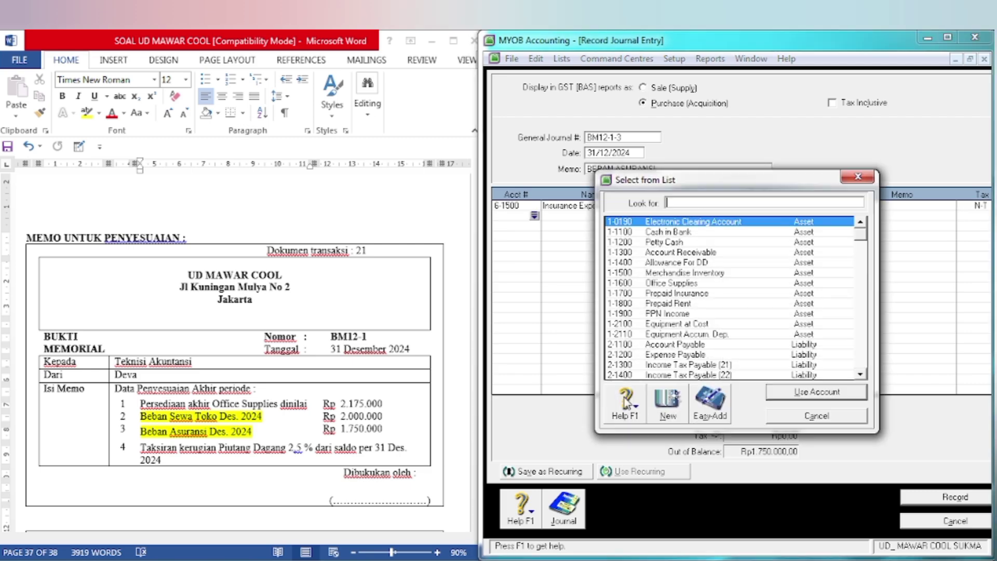
{"action": "type", "text": "1-1700"}
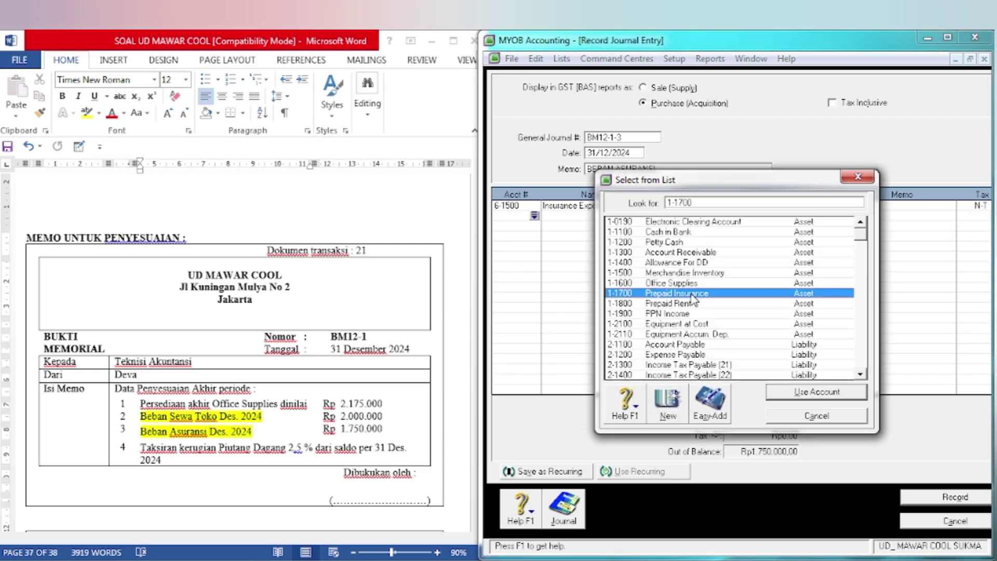
{"action": "left_click", "coordinate": [812, 394]}
{"action": "key", "text": "Tab"}
{"action": "key", "text": "Tab"}
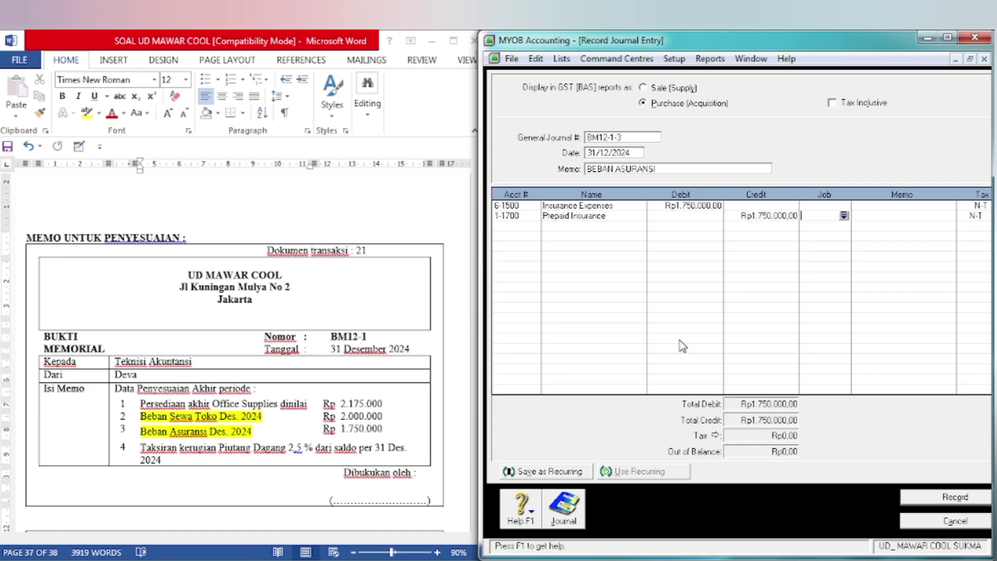
{"action": "key", "text": "Tab"}
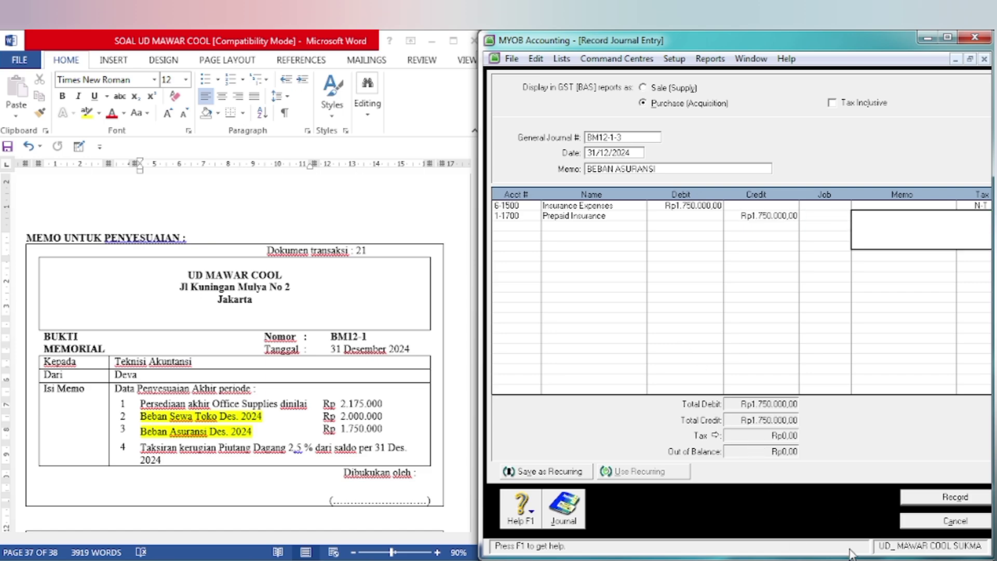
{"action": "key", "text": "Tab"}
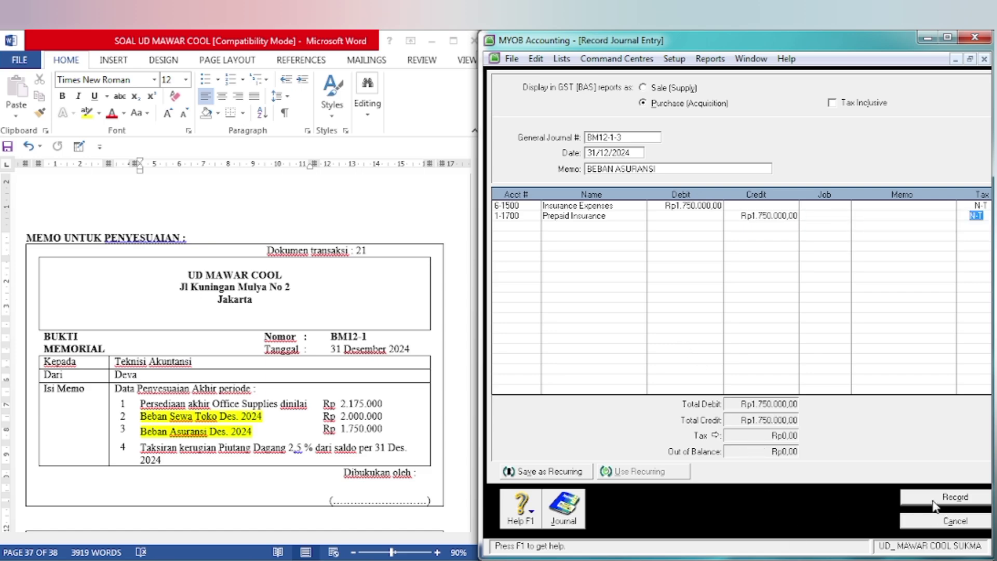
{"action": "left_click", "coordinate": [933, 498]}
- Number the new general journal entry BM12-1-4 and give it the memo "TAKSIRAN KERUGIAN PIUTANG DAGANG"
{"action": "left_click", "coordinate": [616, 139]}
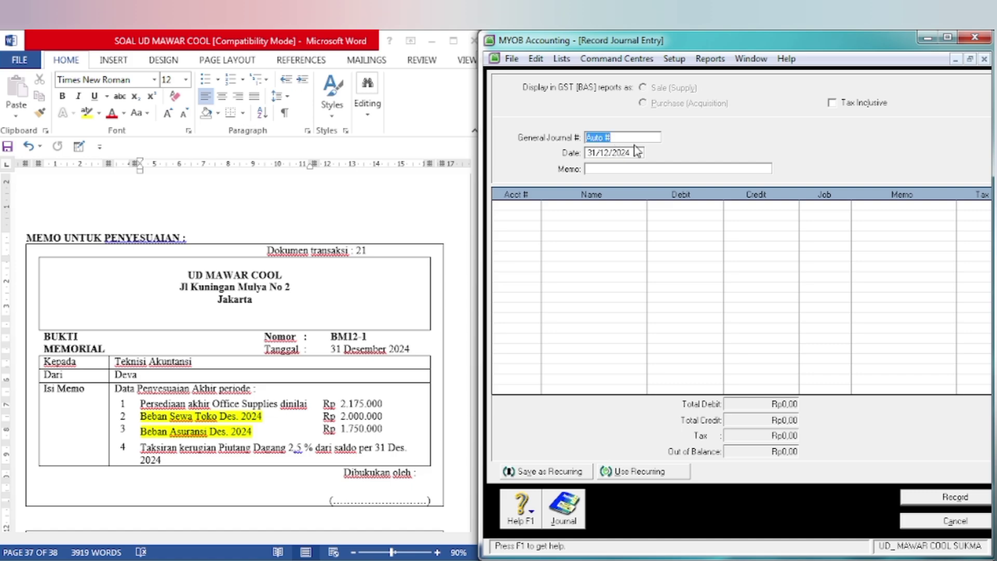
{"action": "type", "text": "BM12-1-4"}
{"action": "key", "text": "Tab"}
{"action": "key", "text": "Tab"}
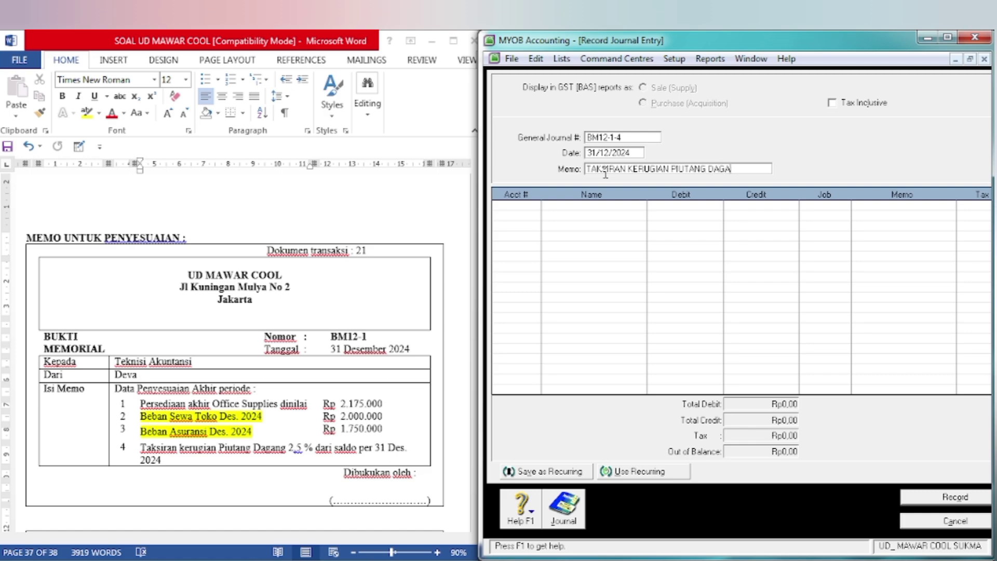
{"action": "key", "text": "Tab"}
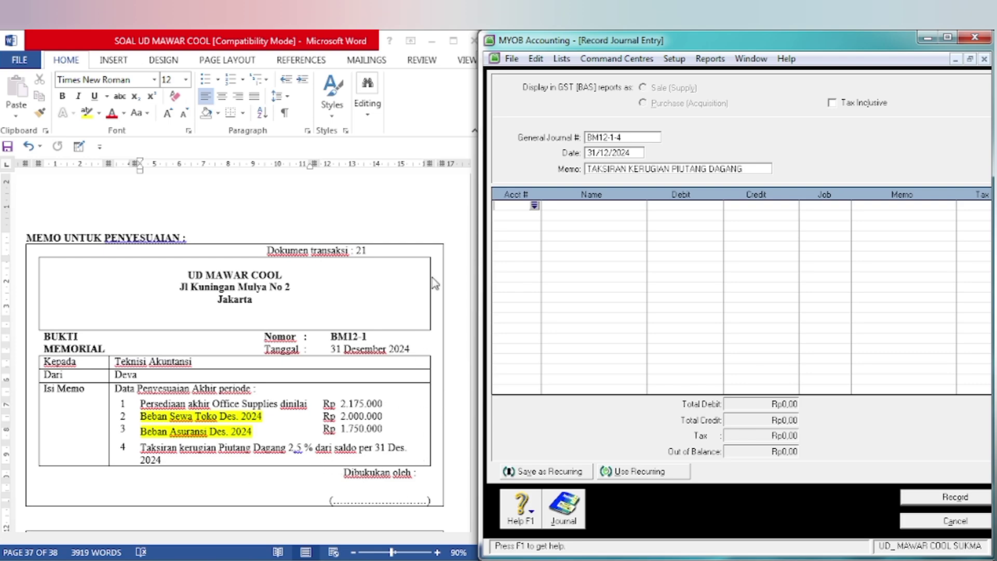
- Switch to the Word document and highlight the Accounts Receivable name and debit balance in the December 2024 trial balance in yellow
{"action": "left_click", "coordinate": [418, 410]}
{"action": "scroll", "coordinate": [418, 410], "scroll_direction": "up", "scroll_amount": 15}
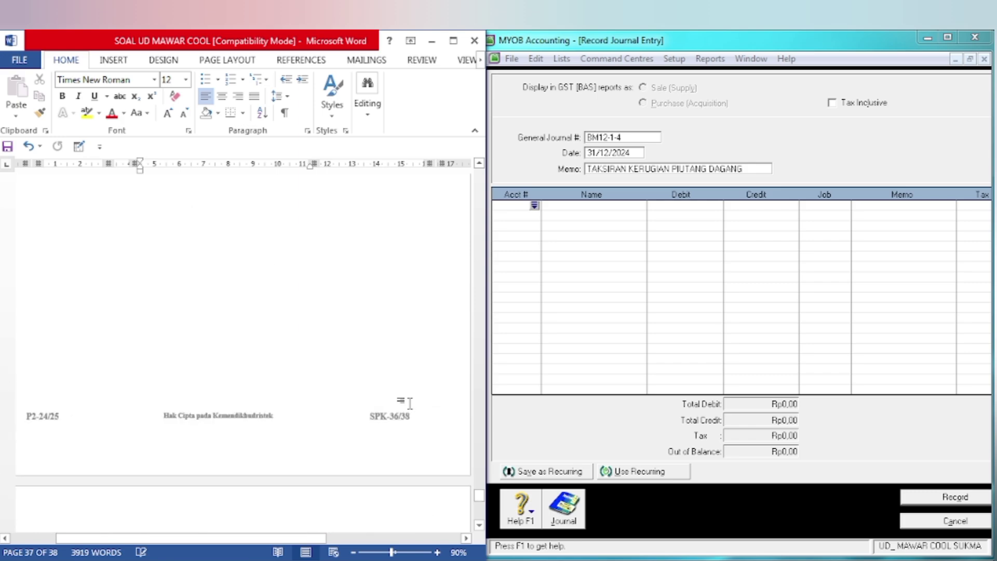
{"action": "scroll", "coordinate": [418, 390], "scroll_direction": "up", "scroll_amount": 15}
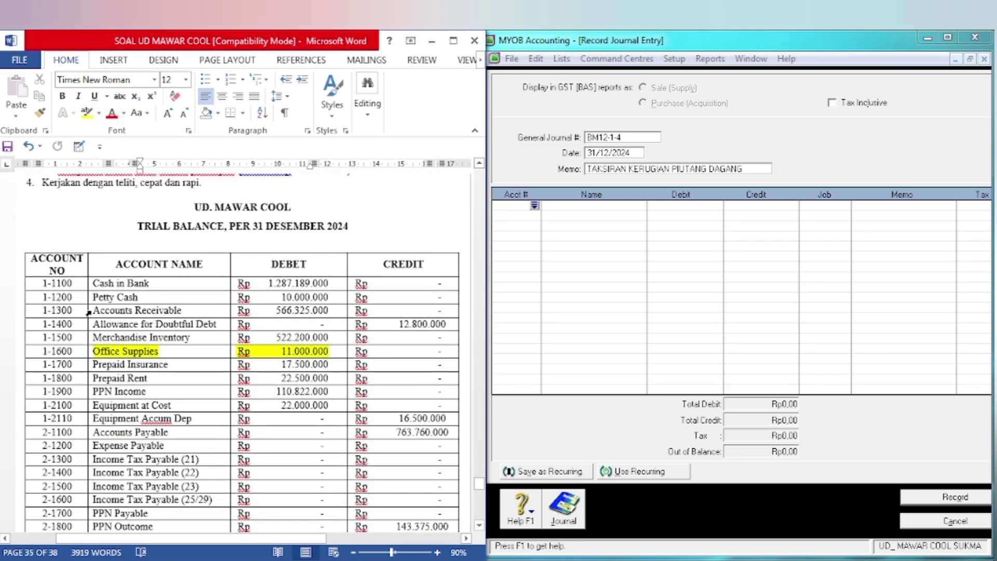
{"action": "left_click_drag", "start_coordinate": [95, 310], "coordinate": [335, 313]}
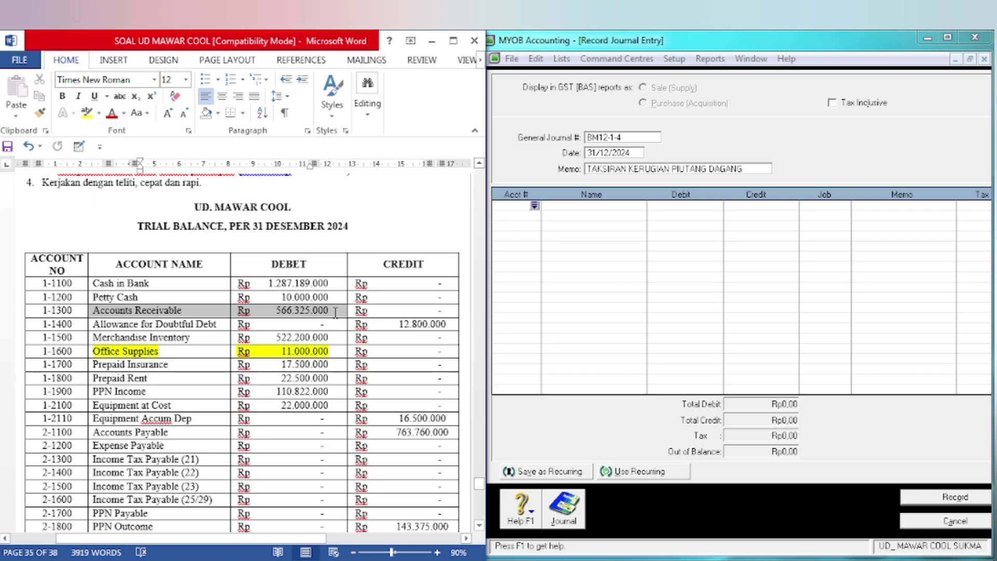
{"action": "left_click", "coordinate": [86, 112]}
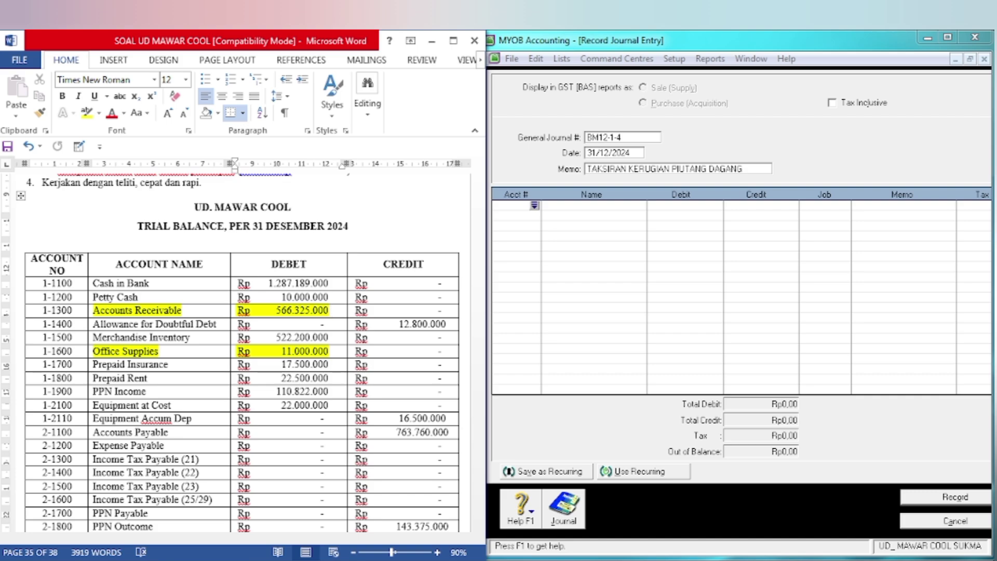
- Switch to the Excel workbook and clear the old Office Supplies calculation from cells M2:M4 of the 3.1 AJP sheet
{"action": "left_click", "coordinate": [418, 560]}
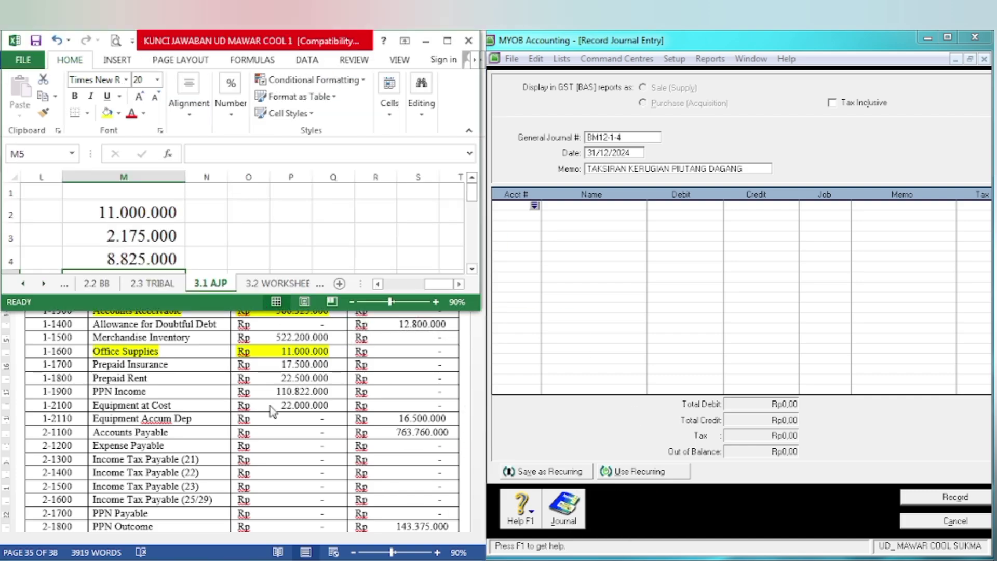
{"action": "left_click", "coordinate": [263, 412]}
{"action": "scroll", "coordinate": [263, 411], "scroll_direction": "up", "scroll_amount": 3}
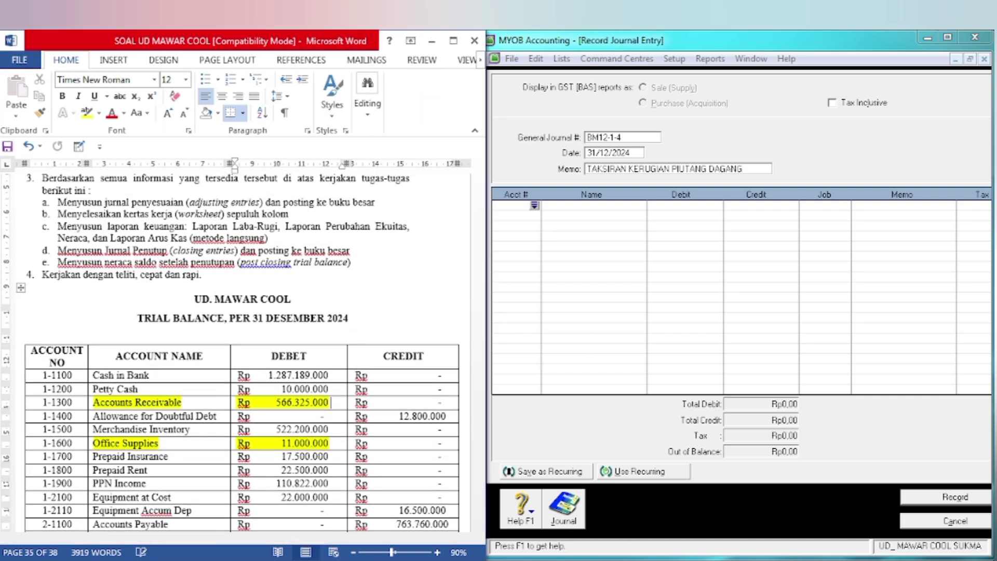
{"action": "key", "text": "alt+Tab"}
{"action": "left_click_drag", "start_coordinate": [159, 211], "coordinate": [168, 258]}
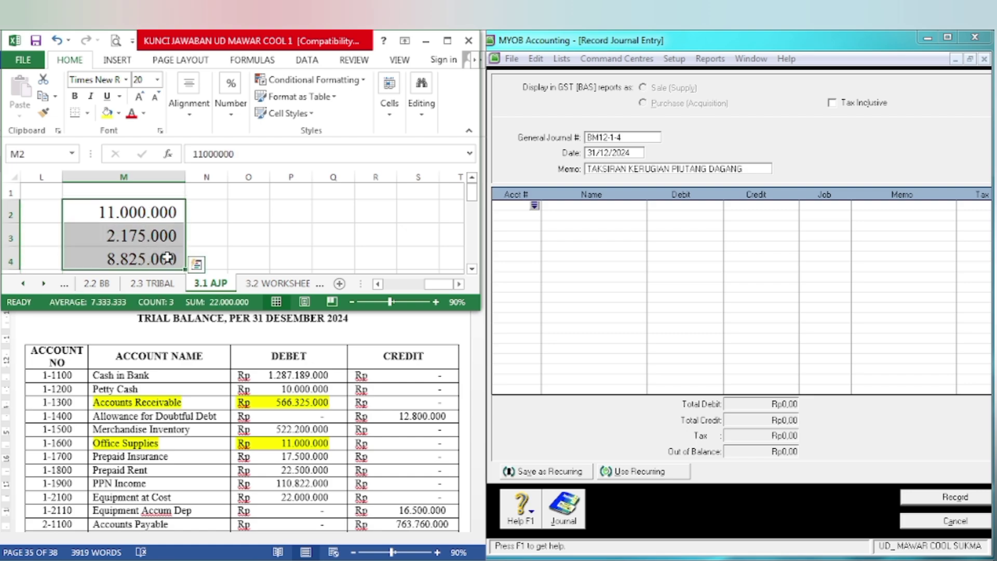
{"action": "key", "text": "Delete"}
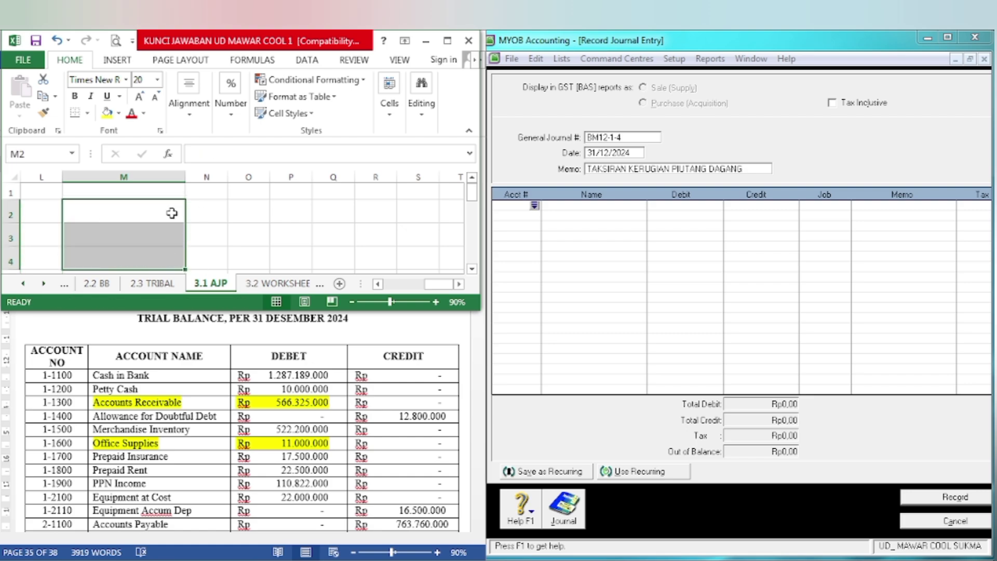
- Enter the Accounts Receivable balance 566325000 in cell M2
{"action": "left_click", "coordinate": [172, 213]}
{"action": "type", "text": "5"}
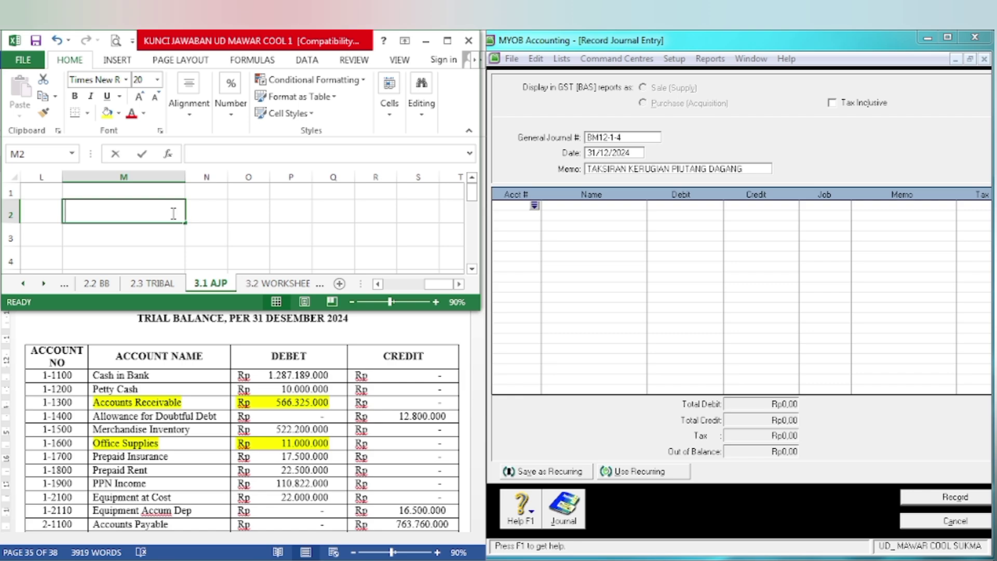
{"action": "type", "text": "66"}
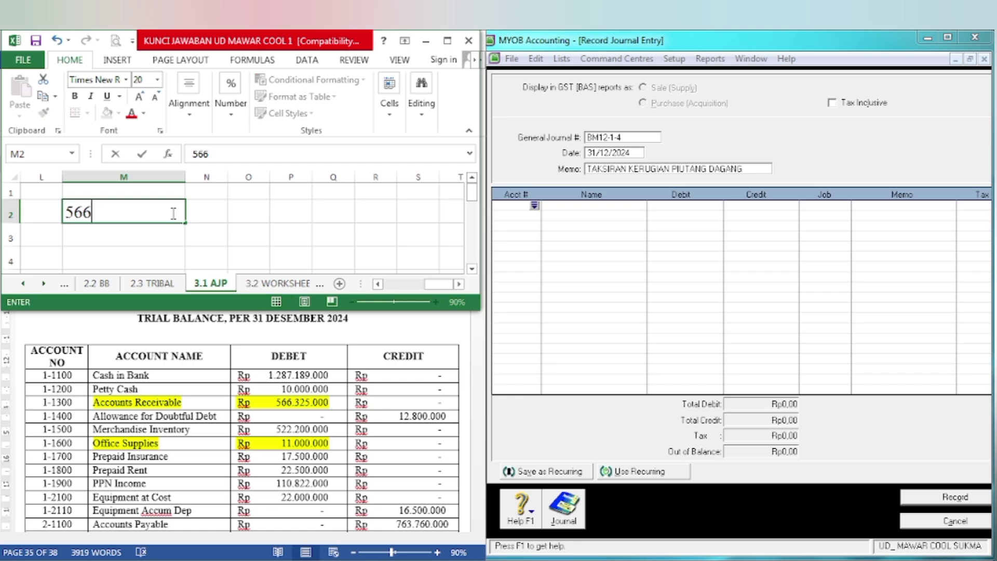
{"action": "type", "text": "325000"}
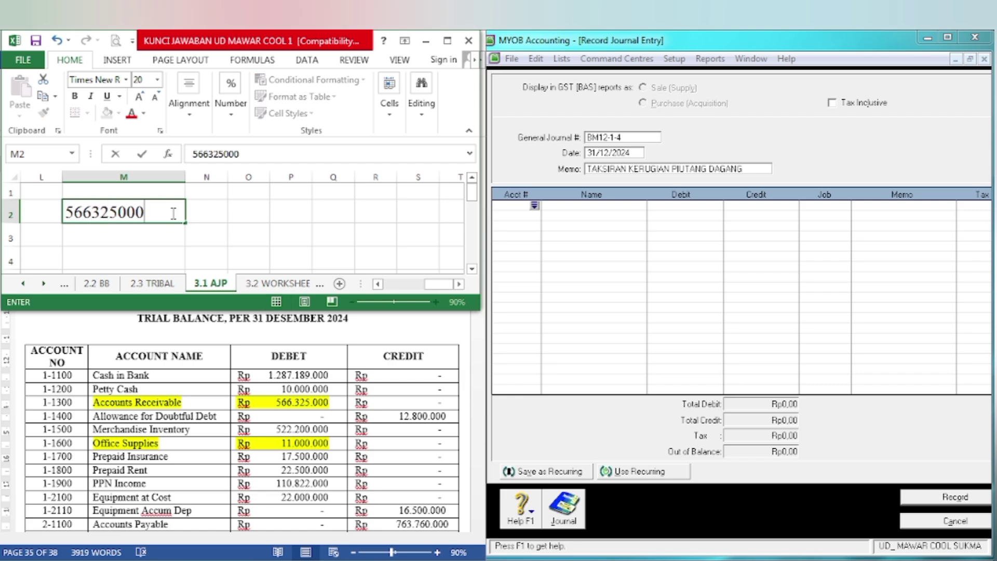
{"action": "key", "text": "Return"}
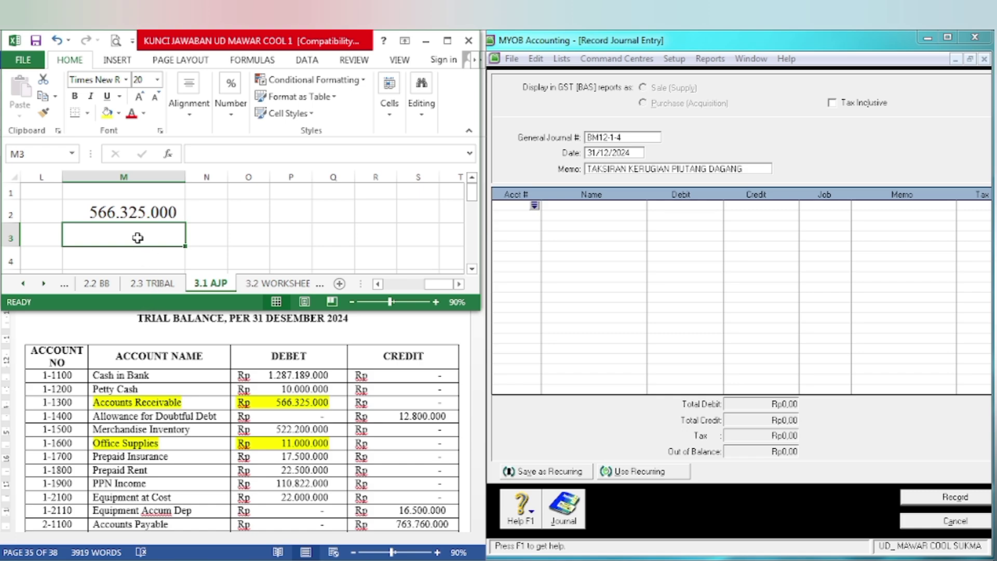
- Calculate the 2.5% doubtful receivables estimate in cell M3 with the formula =2,5%*M2
{"action": "type", "text": "=2"}
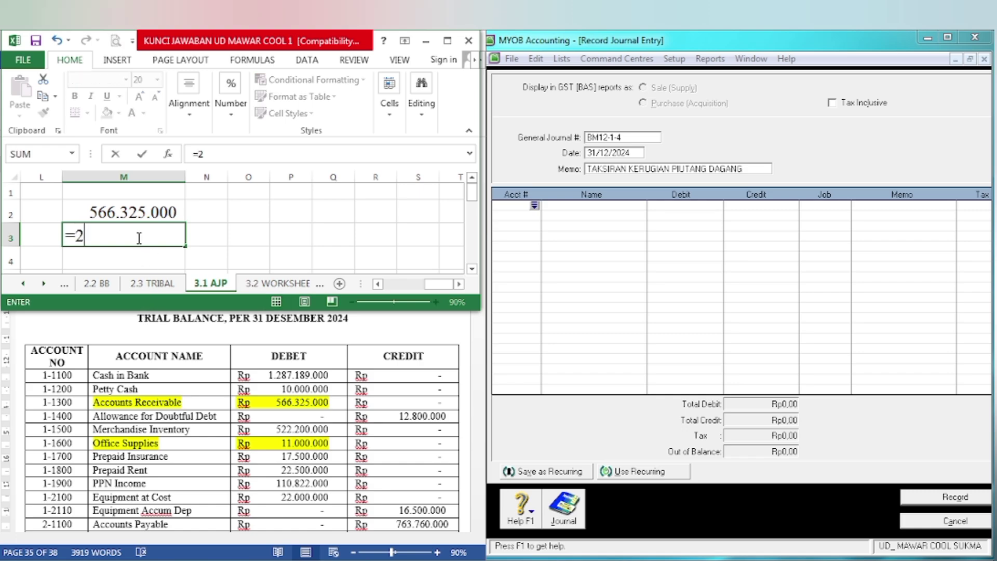
{"action": "type", "text": ",5%*"}
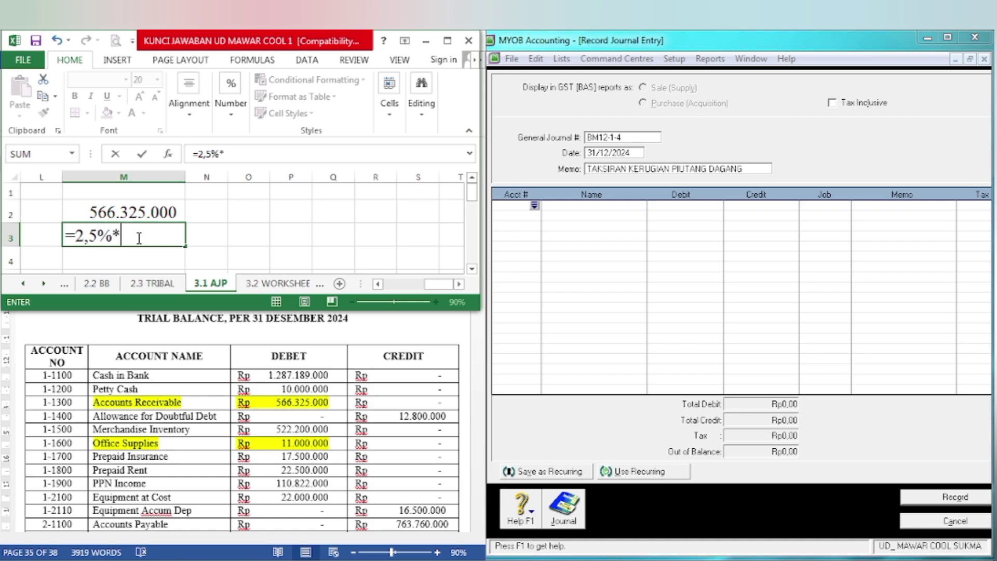
{"action": "key", "text": "Up"}
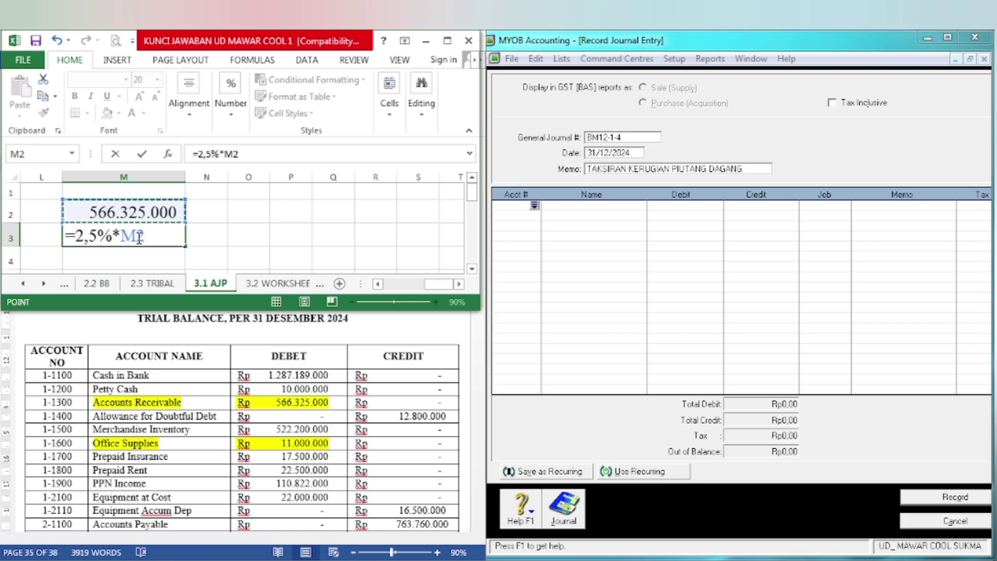
{"action": "key", "text": "Return"}
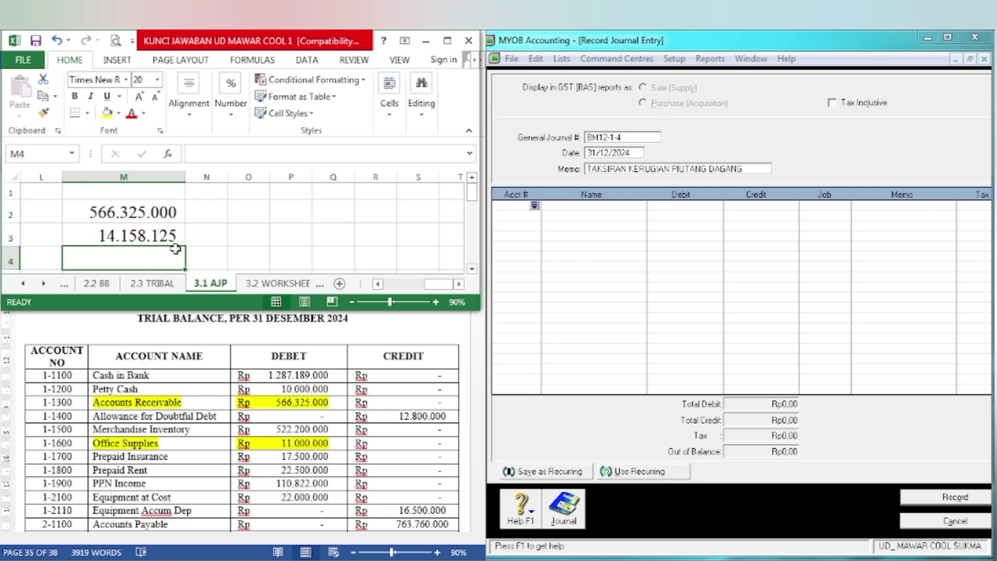
- Switch to the Word document and highlight the Allowance for Doubtful Debt name, debit and credit cells in the trial balance in yellow
{"action": "key", "text": "alt+Tab"}
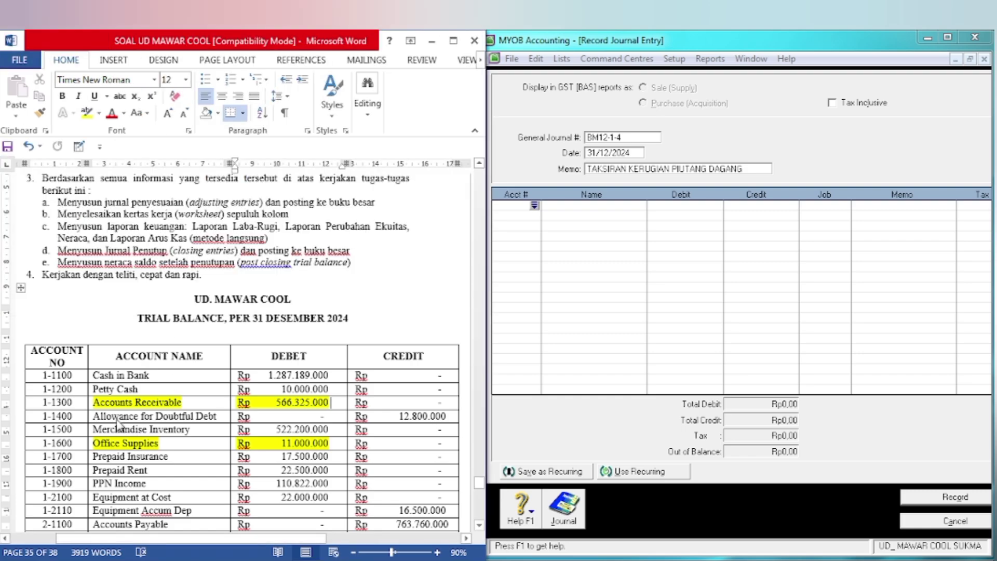
{"action": "left_click_drag", "start_coordinate": [89, 416], "coordinate": [397, 418]}
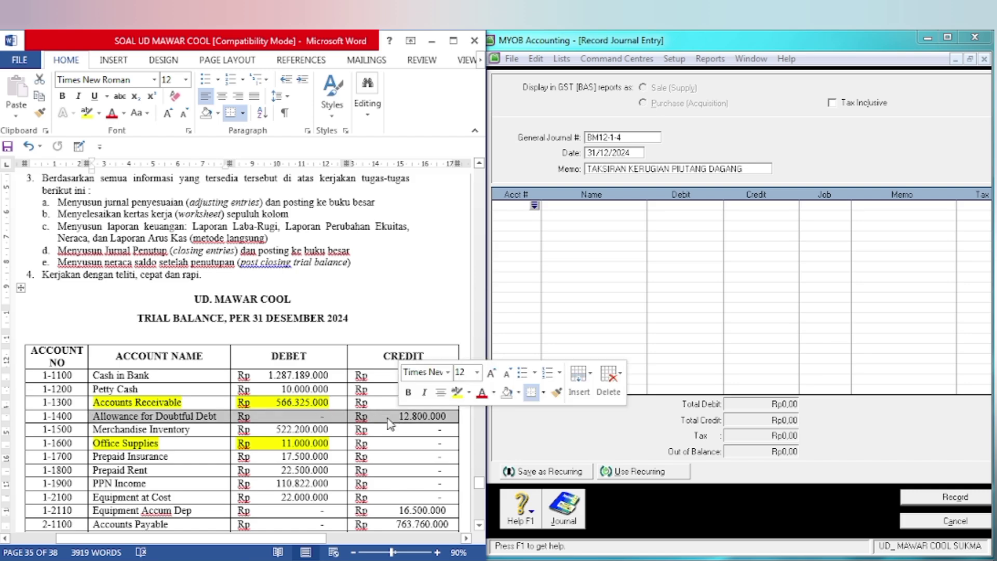
{"action": "left_click", "coordinate": [456, 393]}
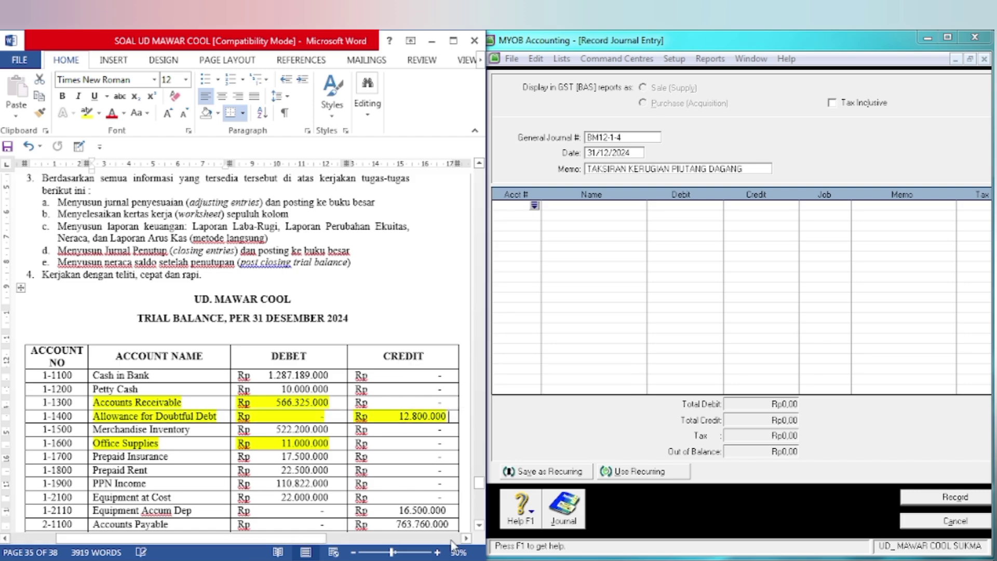
- Switch to the Excel workbook and enter the Allowance for Doubtful Debt credit balance 12800000 in cell M4
{"action": "key", "text": "alt+Tab"}
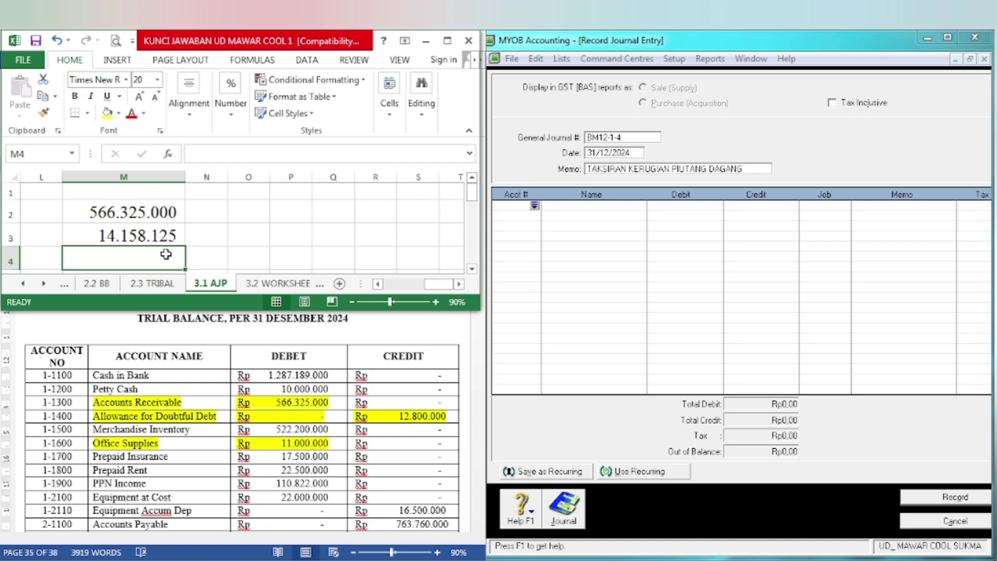
{"action": "type", "text": "12800"}
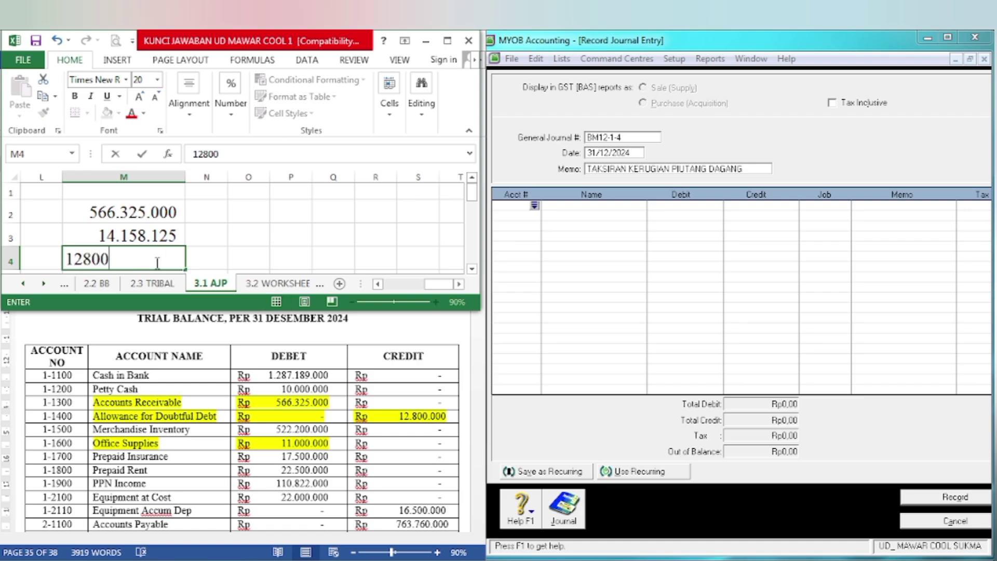
{"action": "type", "text": "000"}
{"action": "key", "text": "Return"}
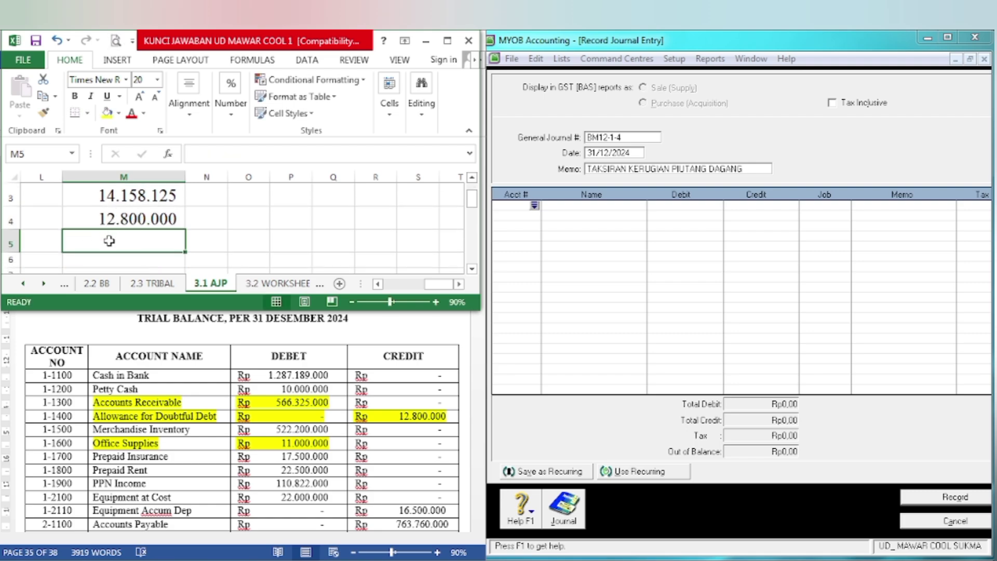
- Calculate the bad debts adjustment in cell M5 by subtracting the existing allowance from the estimate with =M3-M4
{"action": "type", "text": "="}
{"action": "left_click", "coordinate": [109, 196]}
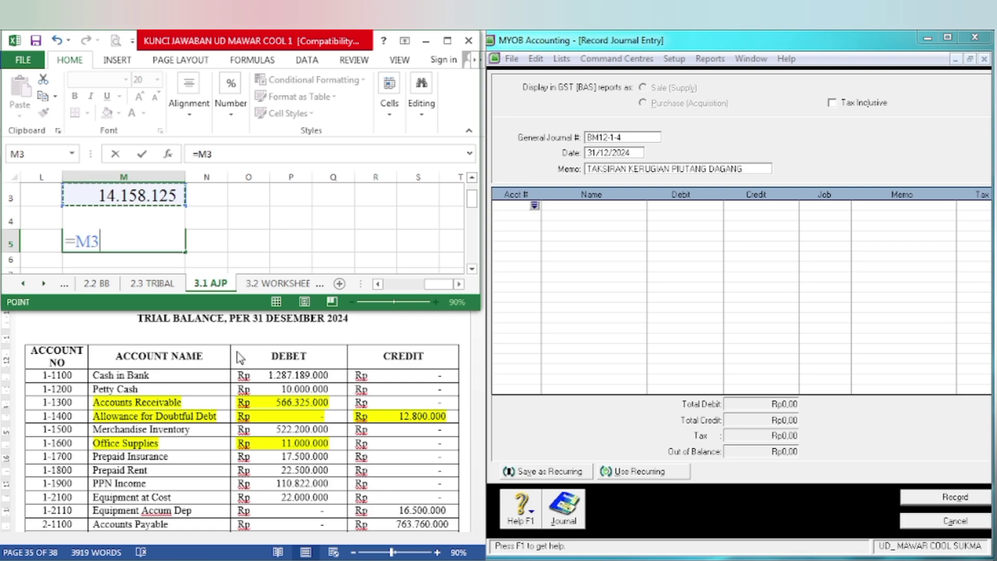
{"action": "type", "text": "-"}
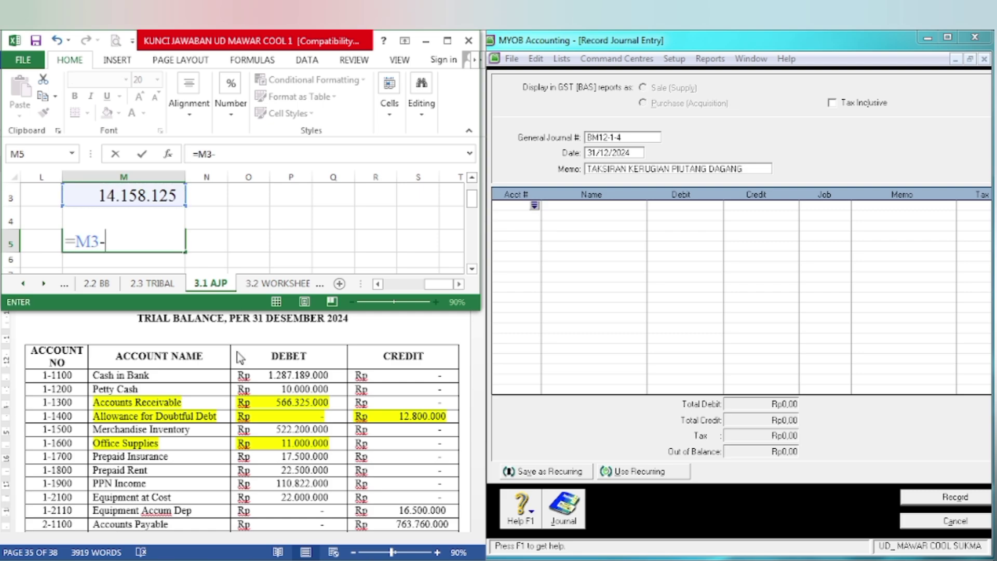
{"action": "key", "text": "Up"}
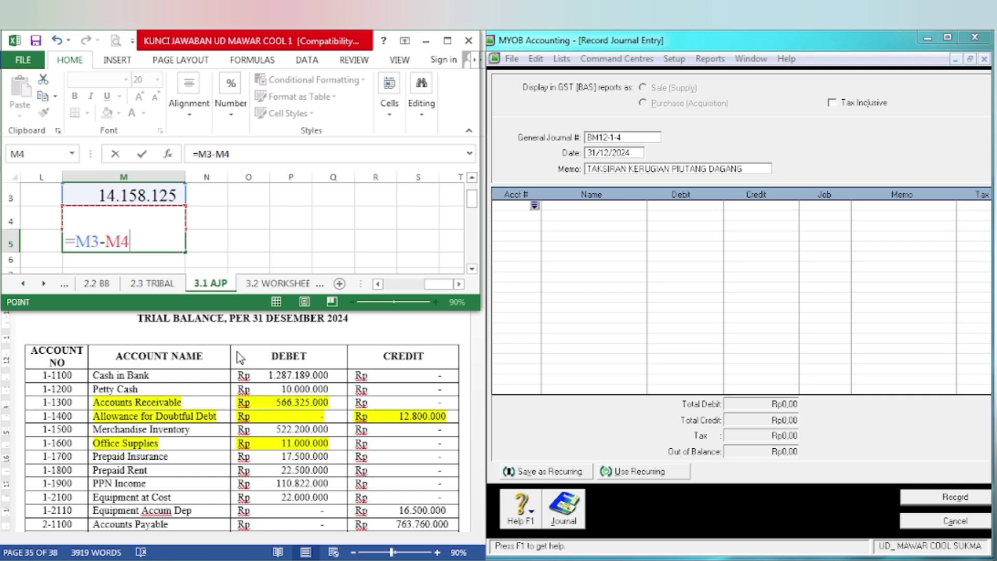
{"action": "key", "text": "Return"}
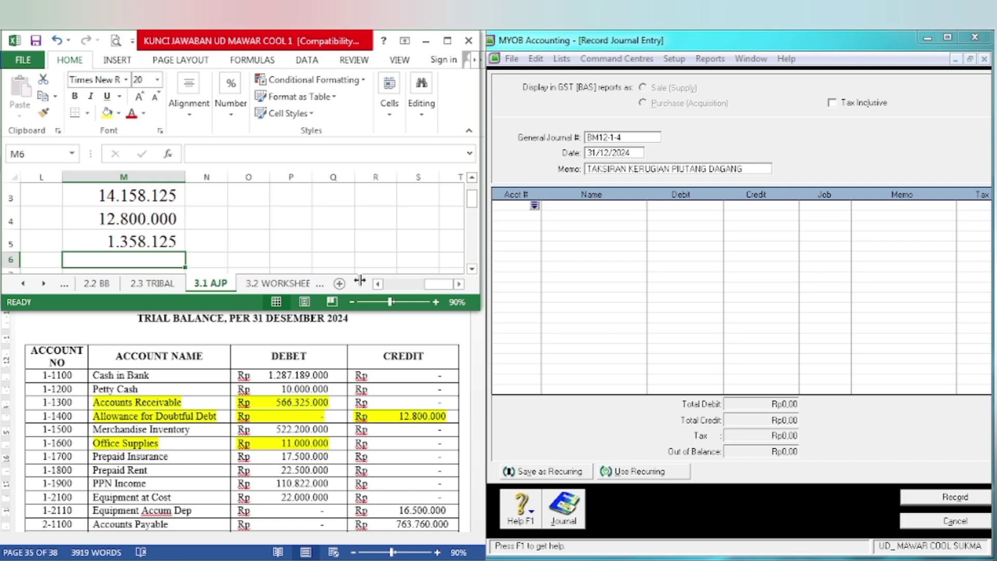
{"action": "scroll", "coordinate": [436, 289], "scroll_direction": "down", "scroll_amount": 1}
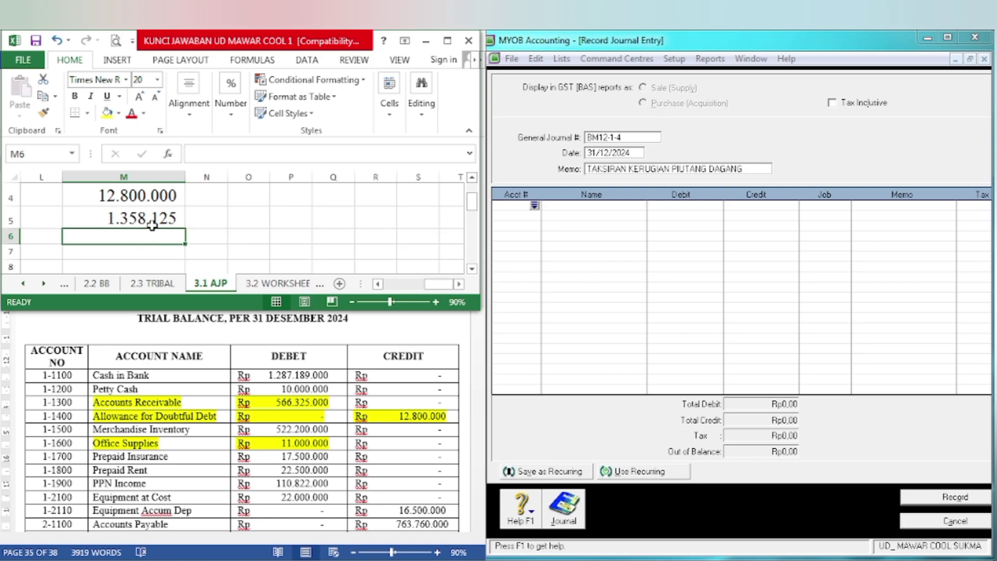
- Switch to MYOB and add account 6-1300 Bad Debts Expenses to journal entry BM12-1-4 with a debit of 1358125
{"action": "left_click", "coordinate": [534, 206]}
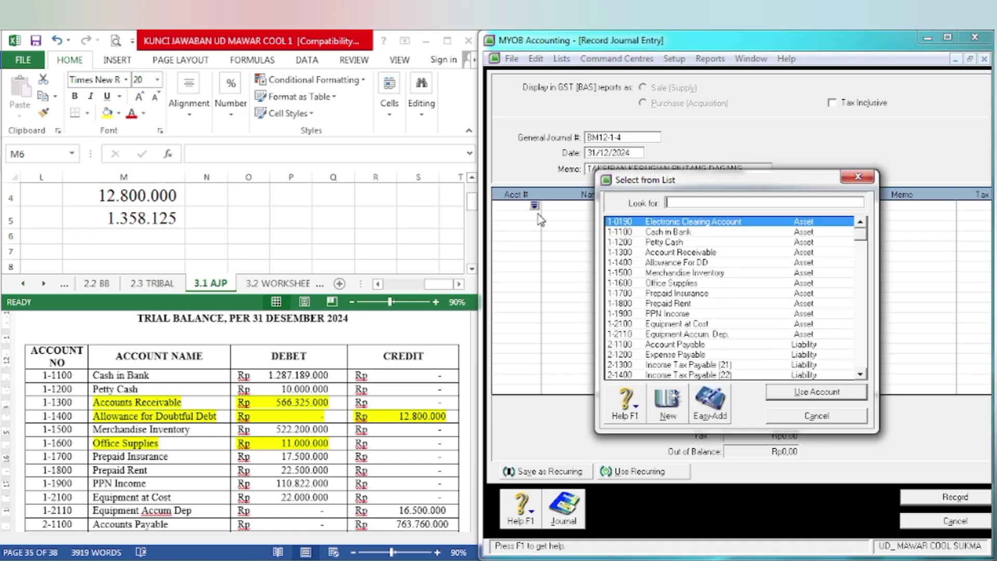
{"action": "type", "text": "6"}
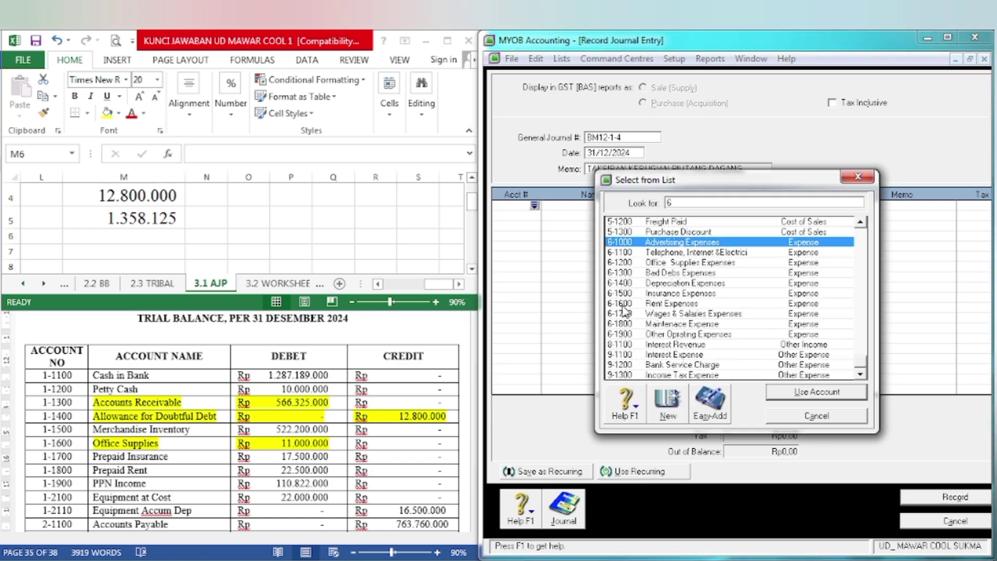
{"action": "left_click", "coordinate": [692, 273]}
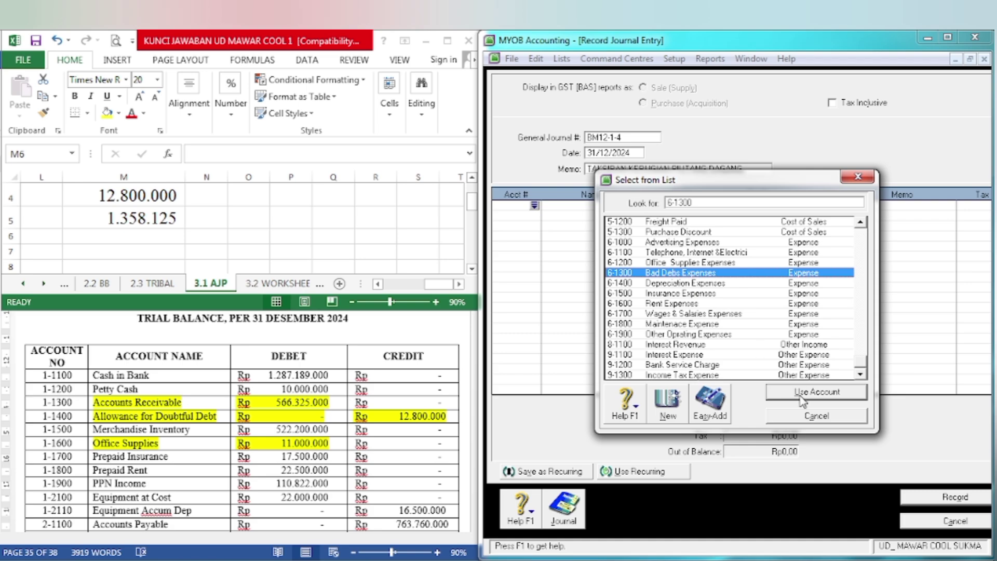
{"action": "left_click", "coordinate": [802, 396]}
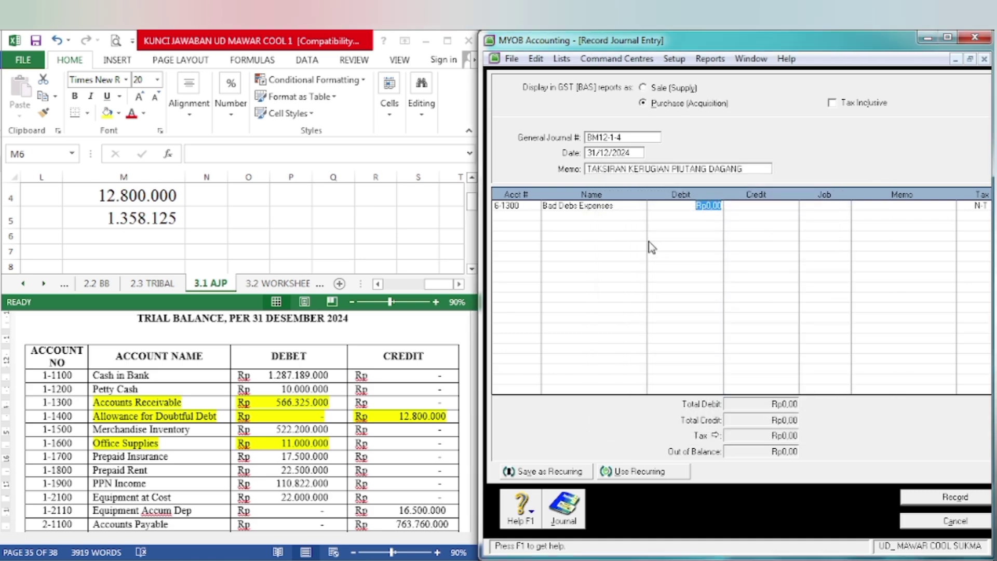
{"action": "type", "text": "1358125"}
{"action": "key", "text": "Tab"}
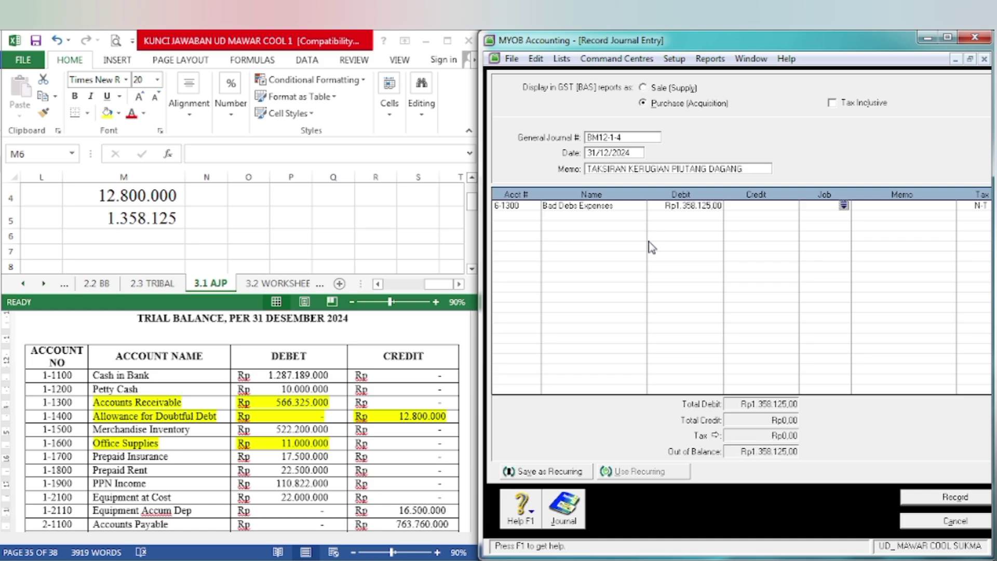
- Add account 1-1400 Allowance For DD with a credit of 1.358.125 on the second line and record the journal entry
{"action": "key", "text": "Tab"}
{"action": "key", "text": "Tab"}
{"action": "key", "text": "Tab"}
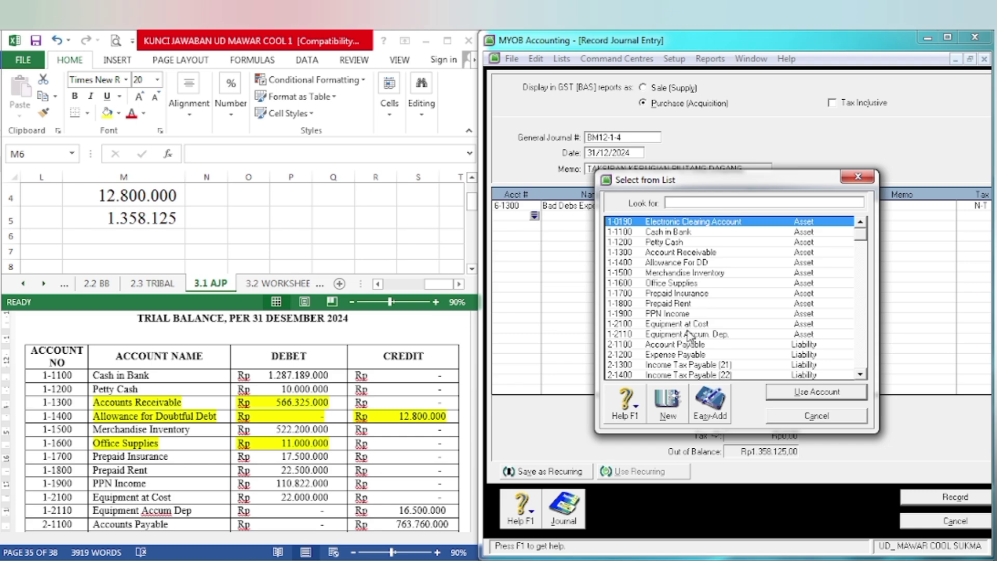
{"action": "left_click", "coordinate": [678, 263]}
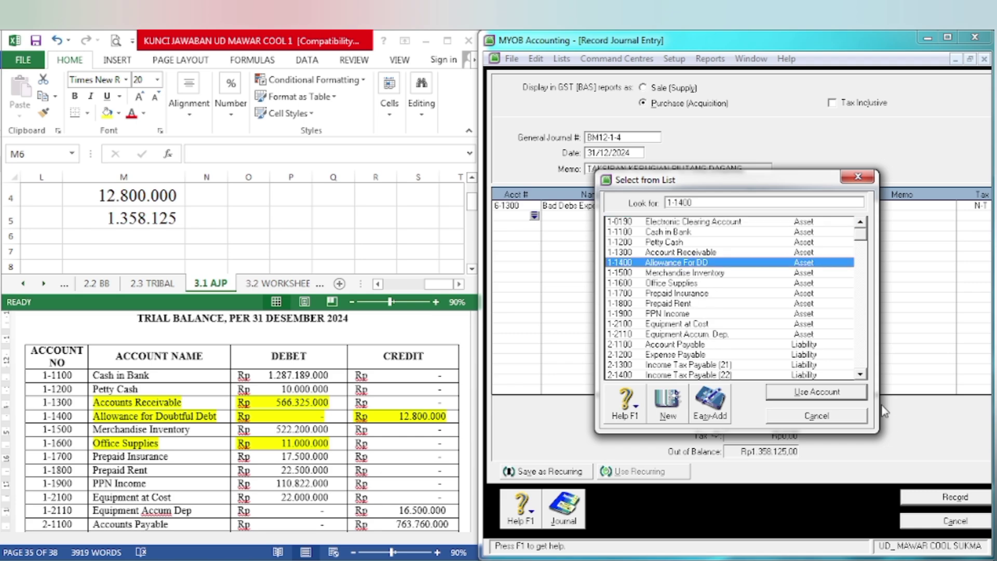
{"action": "left_click", "coordinate": [823, 393]}
{"action": "key", "text": "Tab"}
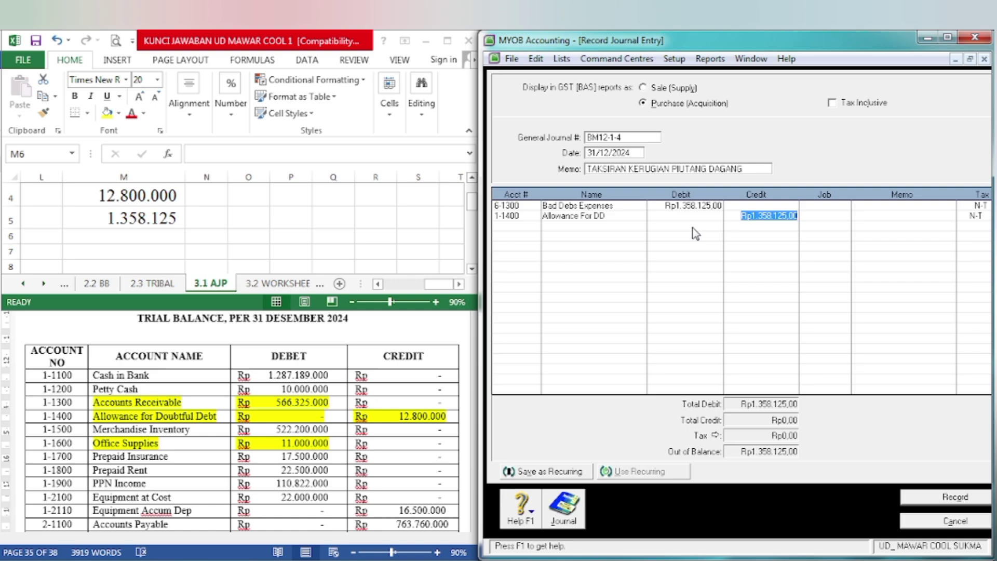
{"action": "key", "text": "Tab"}
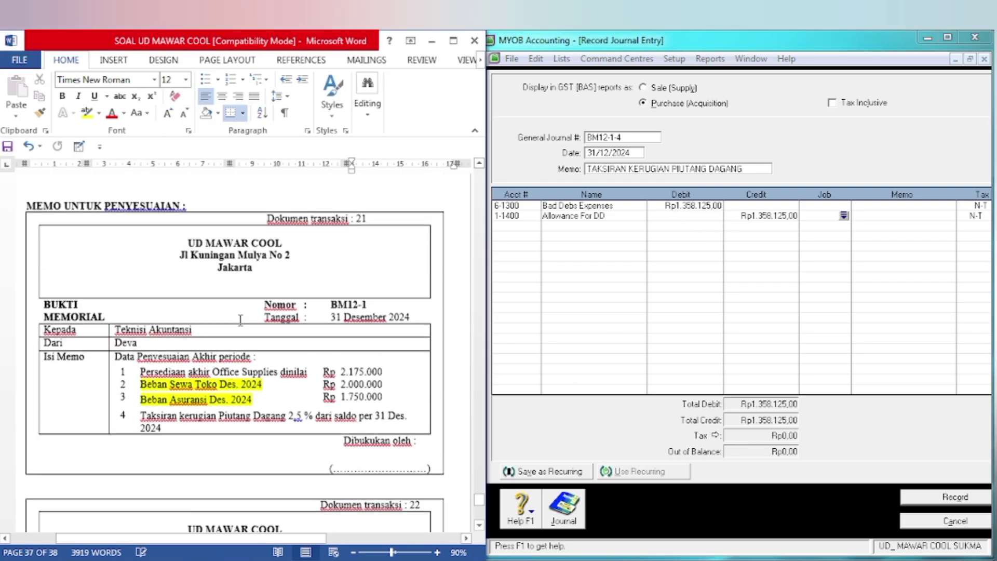
{"action": "left_click", "coordinate": [843, 529]}
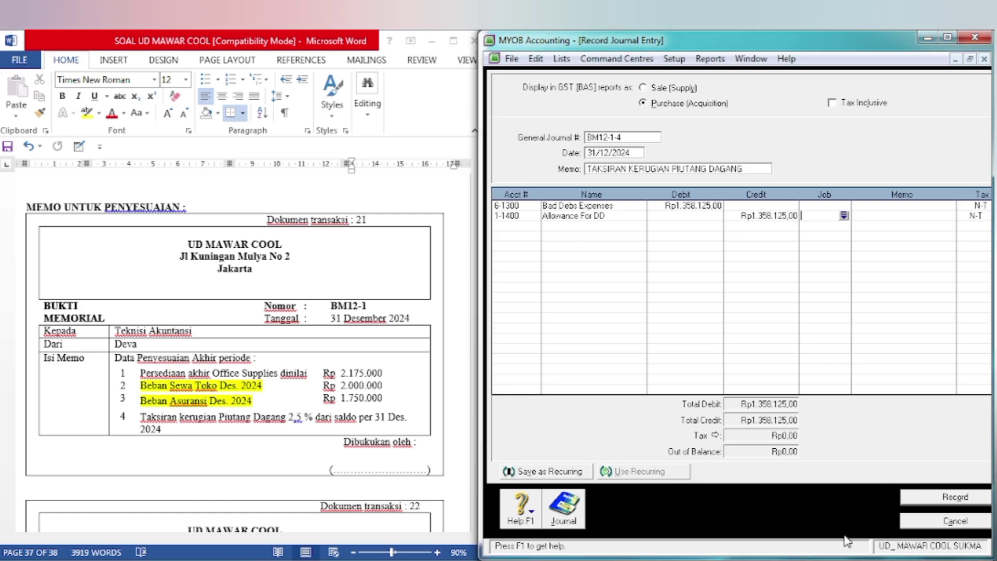
{"action": "left_click", "coordinate": [938, 501]}
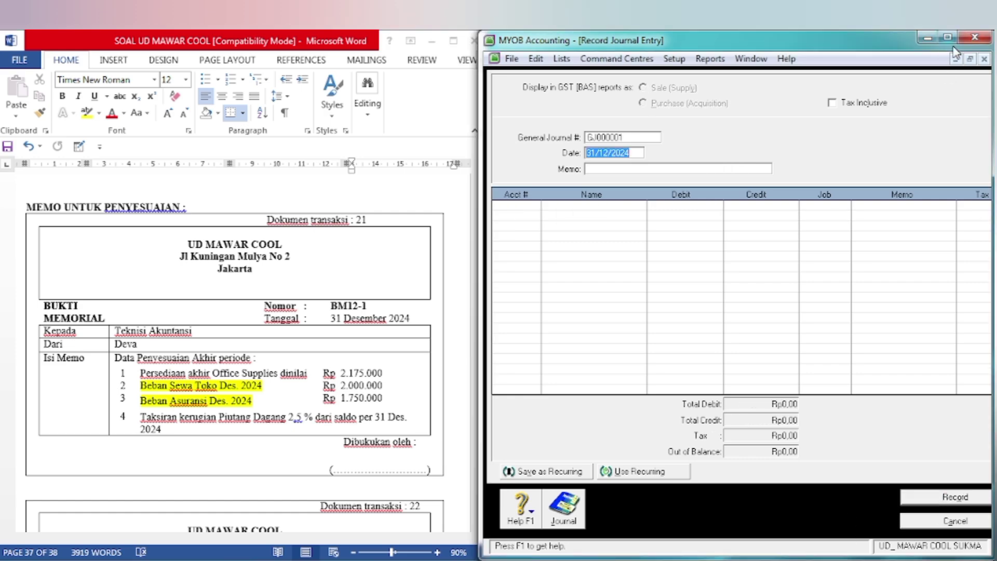
- Consult memo BM12-2 in the Word document, number the new MYOB journal entry BM12-2-5 and give it the memo "PEM\NYUSUTAN EQUIPMENT"
{"action": "left_click", "coordinate": [382, 318]}
{"action": "scroll", "coordinate": [370, 326], "scroll_direction": "down", "scroll_amount": 10}
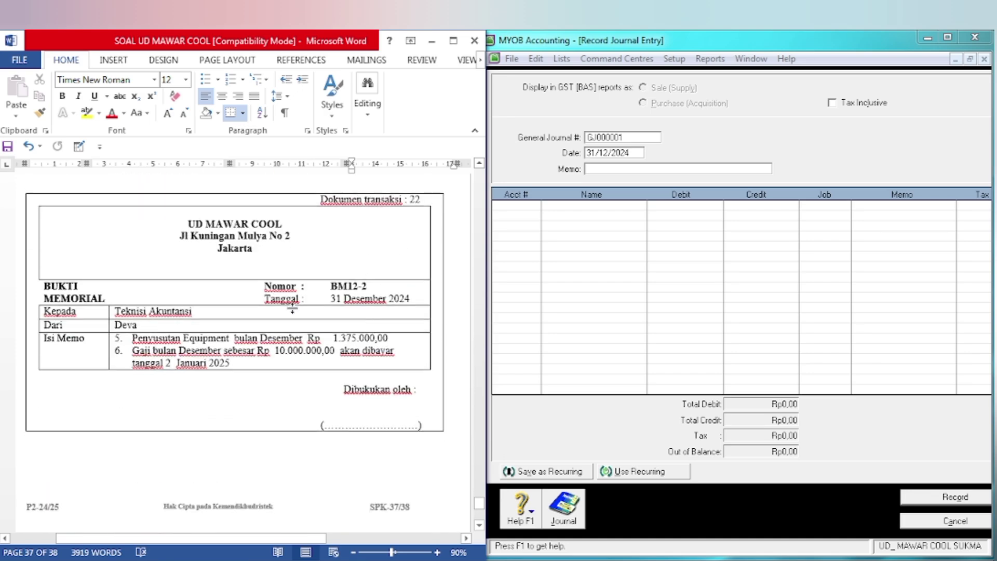
{"action": "left_click", "coordinate": [595, 137]}
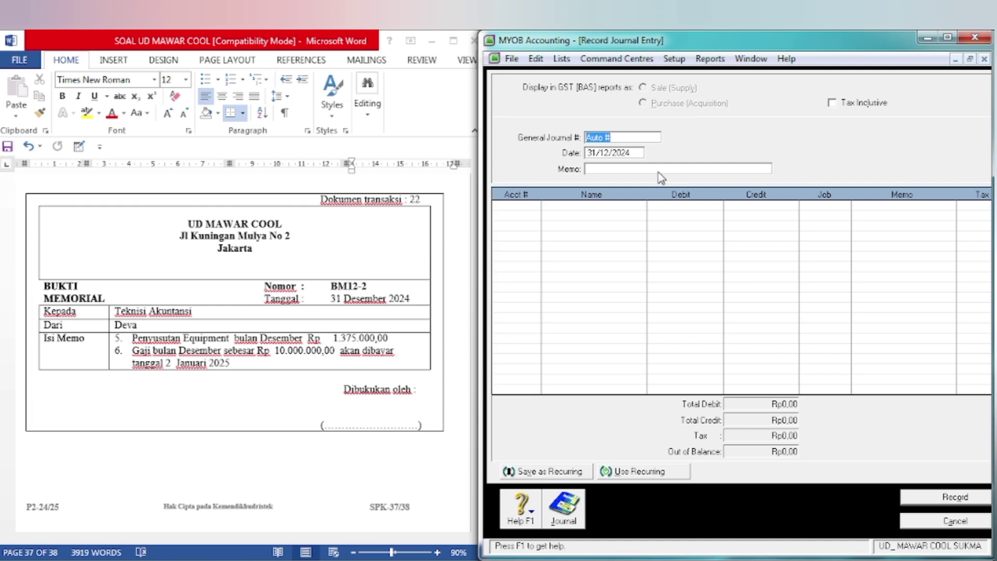
{"action": "type", "text": "BM12-2-5"}
{"action": "key", "text": "Tab"}
{"action": "left_click", "coordinate": [659, 170]}
{"action": "type", "text": "PEMN"}
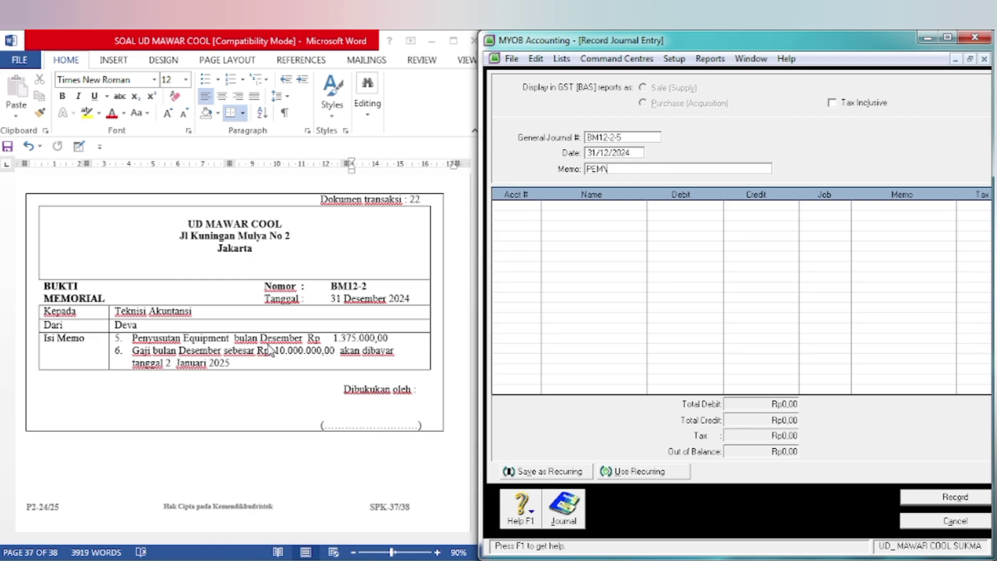
{"action": "type", "text": "\\NYUSUTAN EQUIPMENT"}
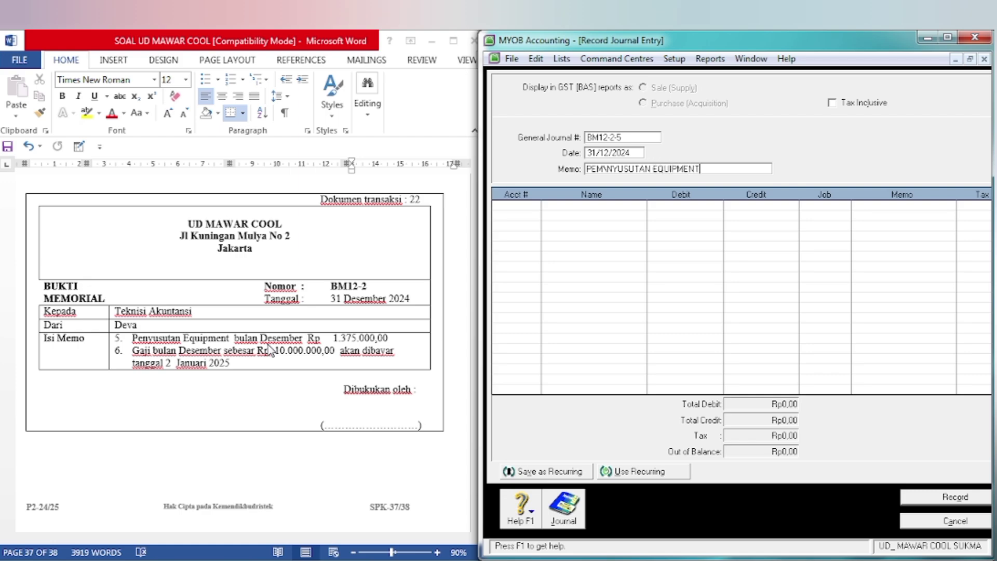
{"action": "key", "text": "Tab"}
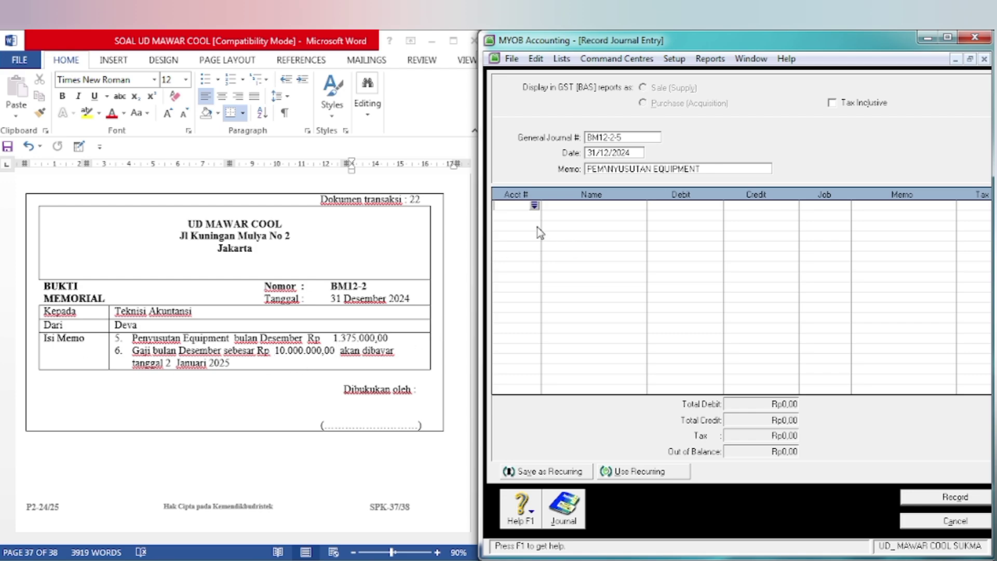
- Add account 6-1400 Depreciation Expenses to journal entry BM12-2-5 with a debit of 1.375.000
{"action": "left_click", "coordinate": [533, 206]}
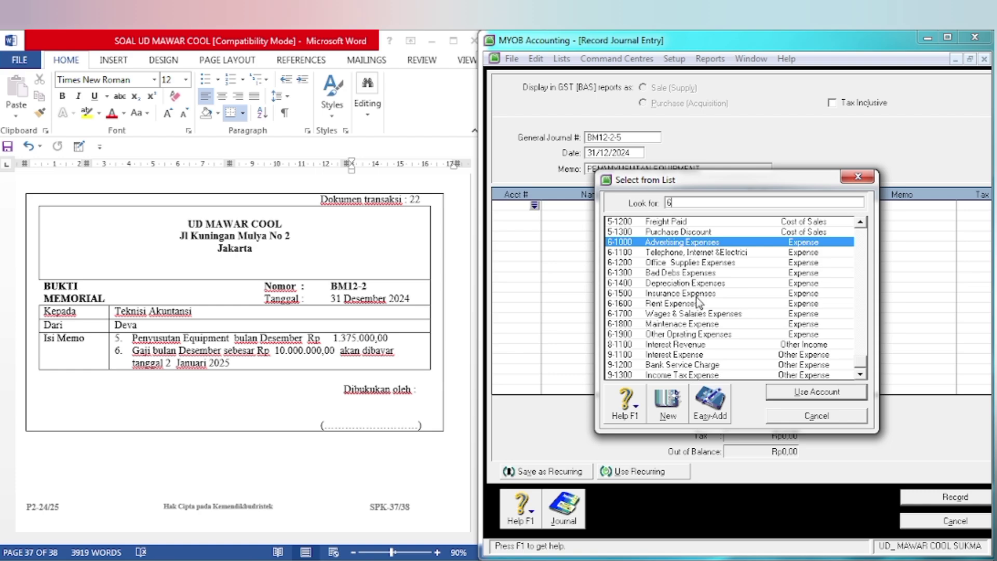
{"action": "left_click", "coordinate": [713, 284]}
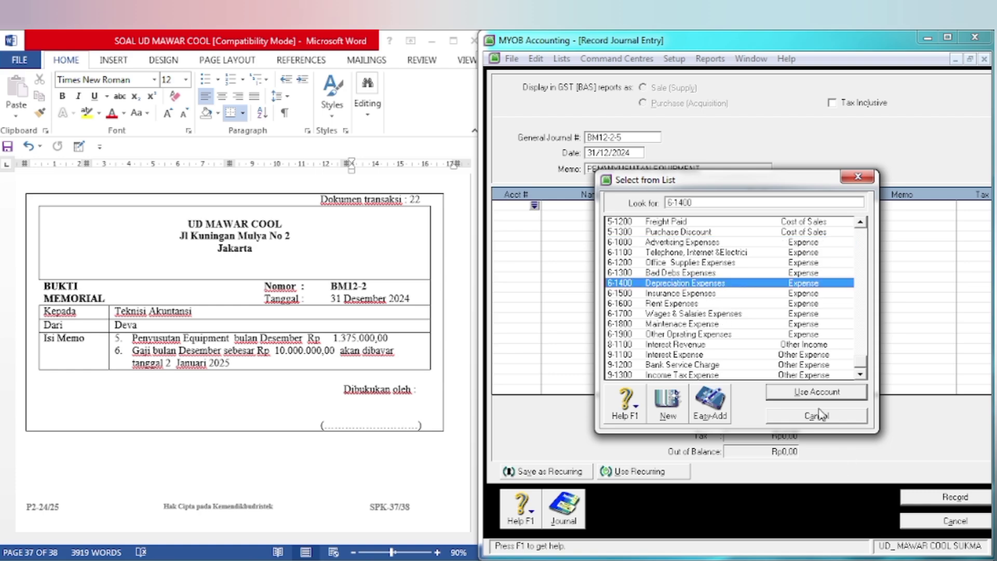
{"action": "left_click", "coordinate": [817, 393]}
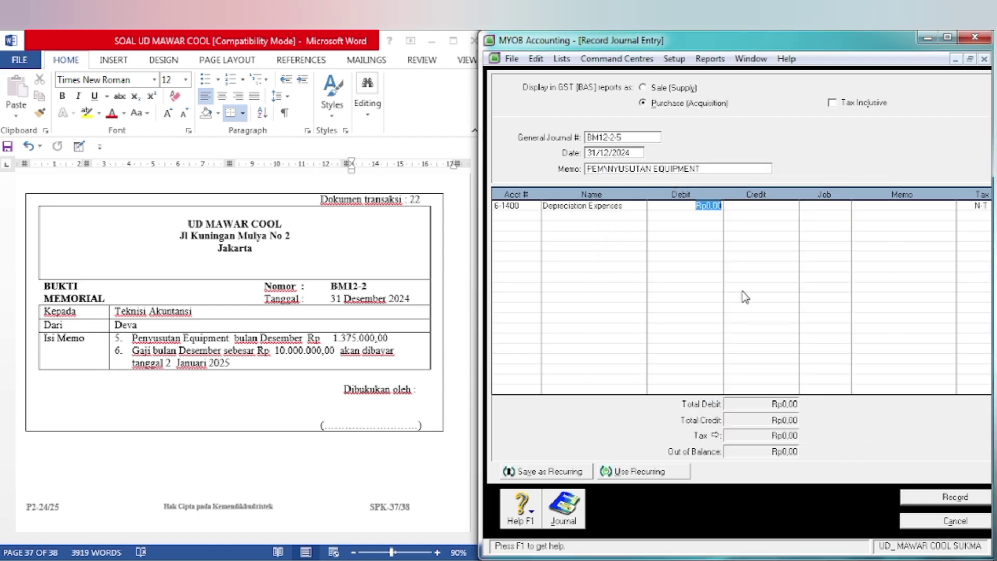
{"action": "type", "text": "1."}
{"action": "type", "text": "375."}
{"action": "type", "text": "000"}
{"action": "key", "text": "Tab"}
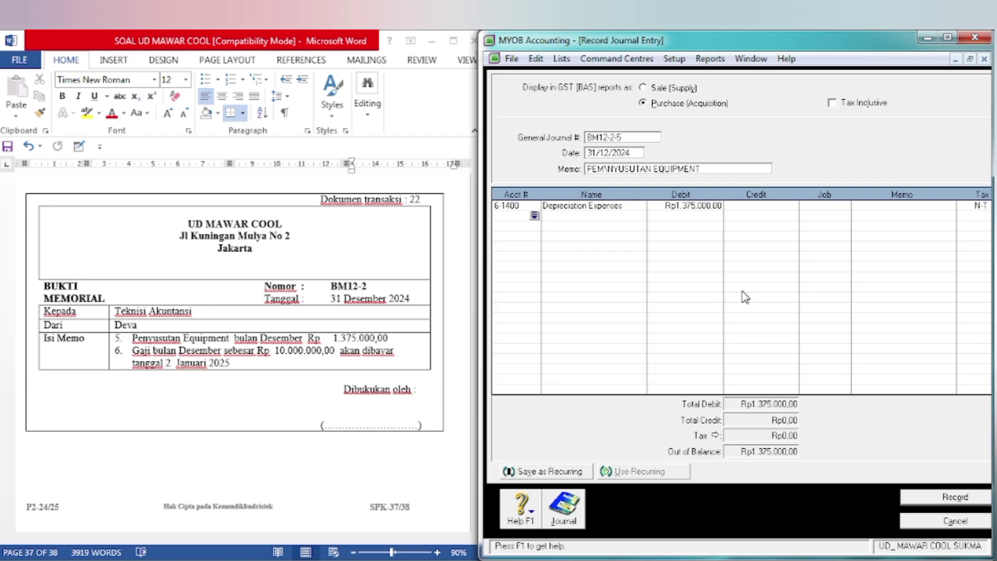
- Add account 1-2110 Equipment Accum. Dep. with a credit of 1.375.000 on the second line and record journal entry BM12-2-5
{"action": "key", "text": "Tab"}
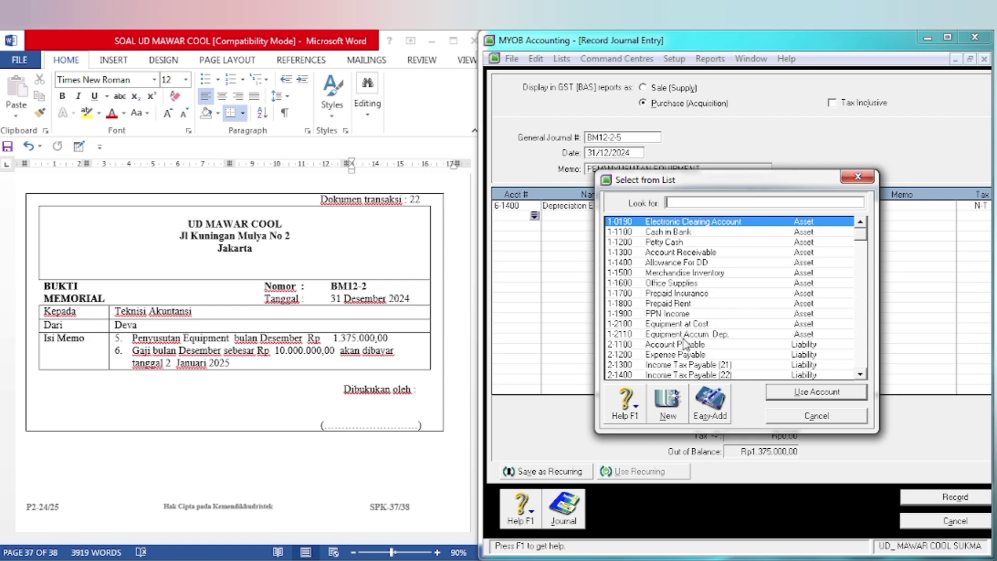
{"action": "type", "text": "1-2110"}
{"action": "left_click", "coordinate": [811, 396]}
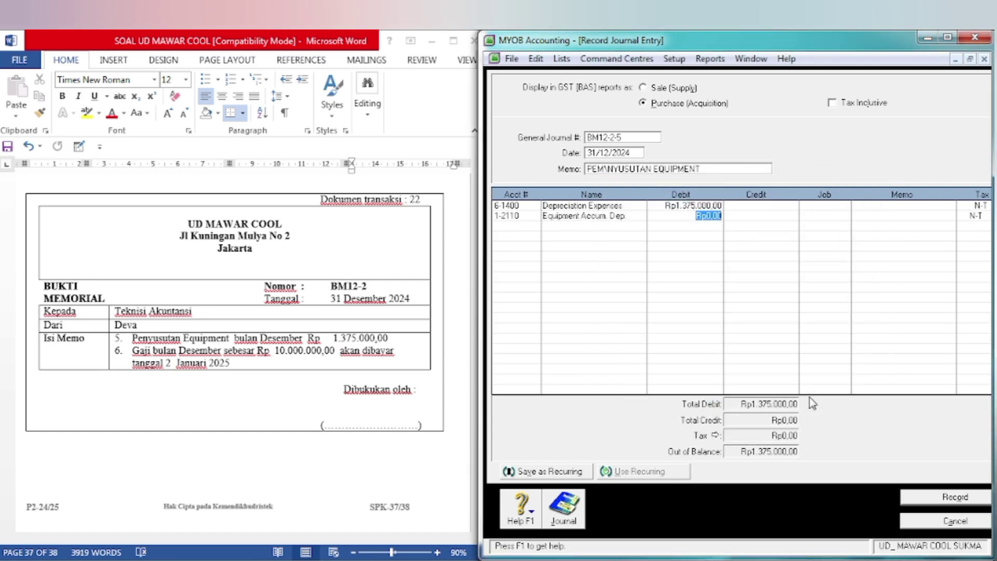
{"action": "key", "text": "Tab"}
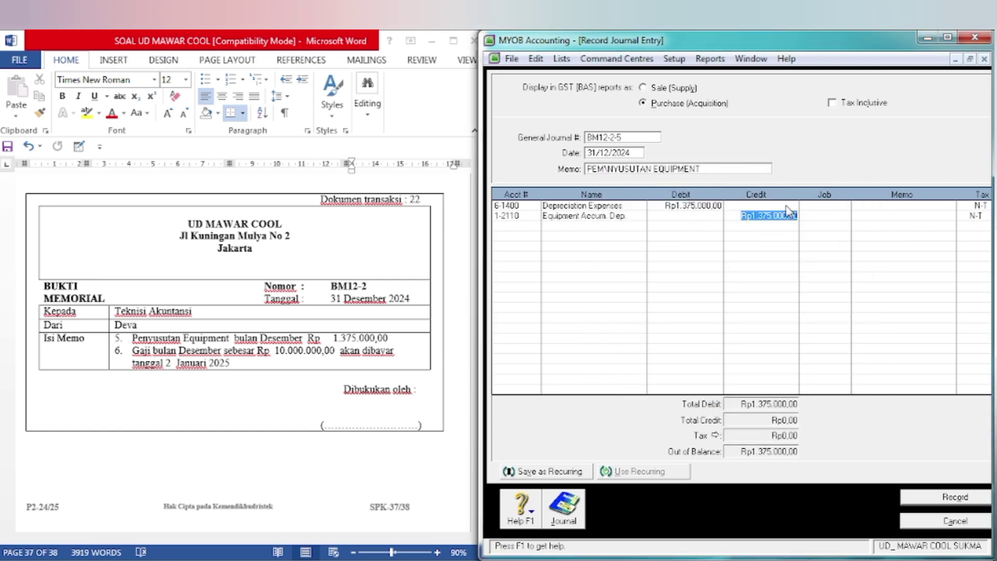
{"action": "key", "text": "Return"}
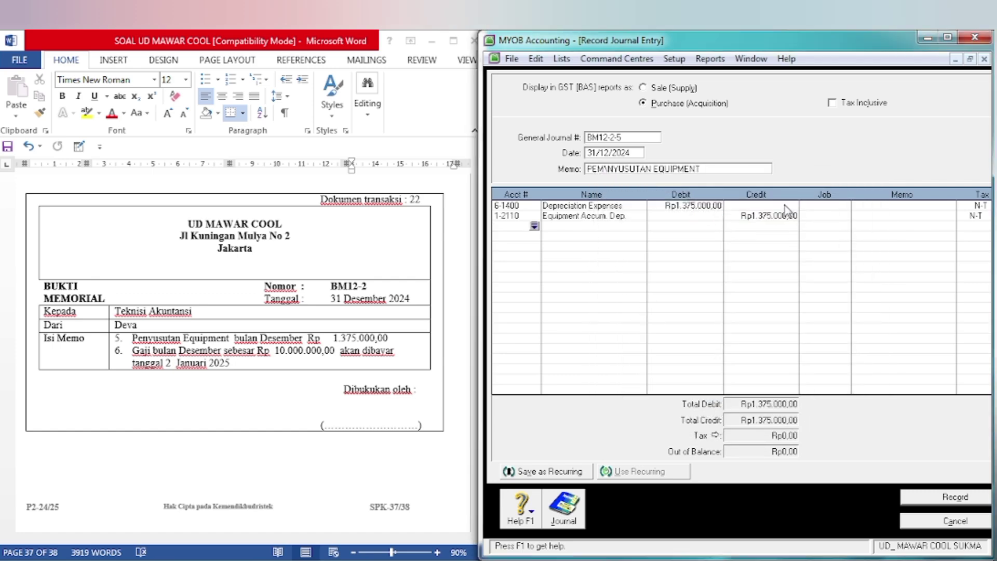
{"action": "left_click", "coordinate": [973, 499]}
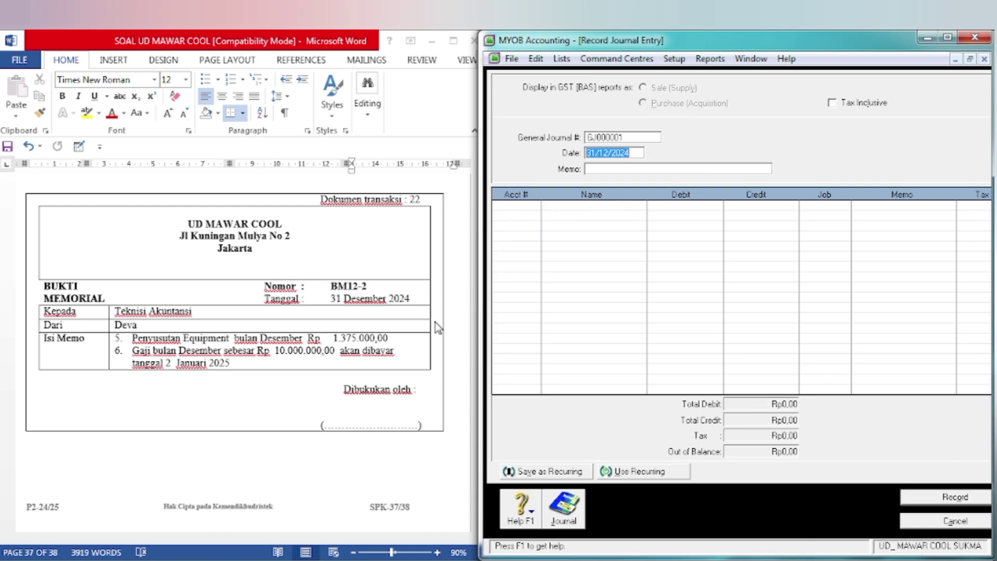
- Number the new journal entry BM12-2-6 and give it the memo "BEBAN GAJI YG BELUM DI BAYAR"
{"action": "left_click", "coordinate": [310, 387]}
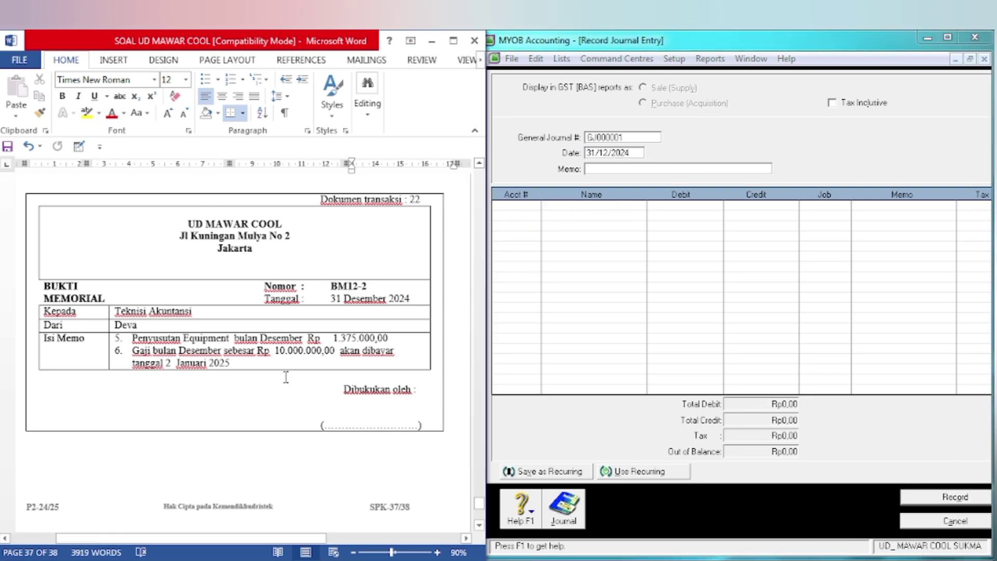
{"action": "left_click", "coordinate": [598, 139]}
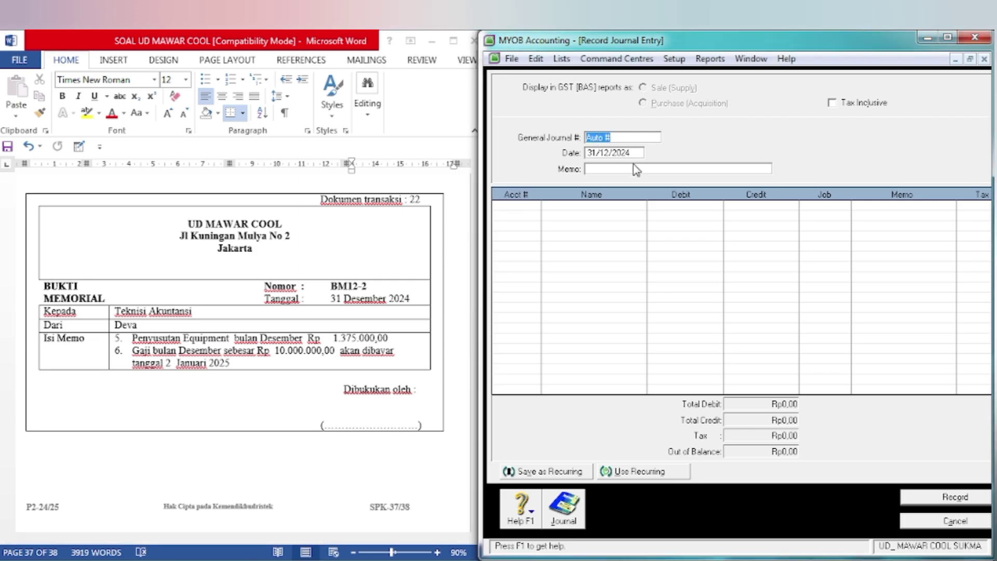
{"action": "type", "text": "BM12-2-6"}
{"action": "key", "text": "Tab"}
{"action": "key", "text": "Tab"}
{"action": "type", "text": "BE"}
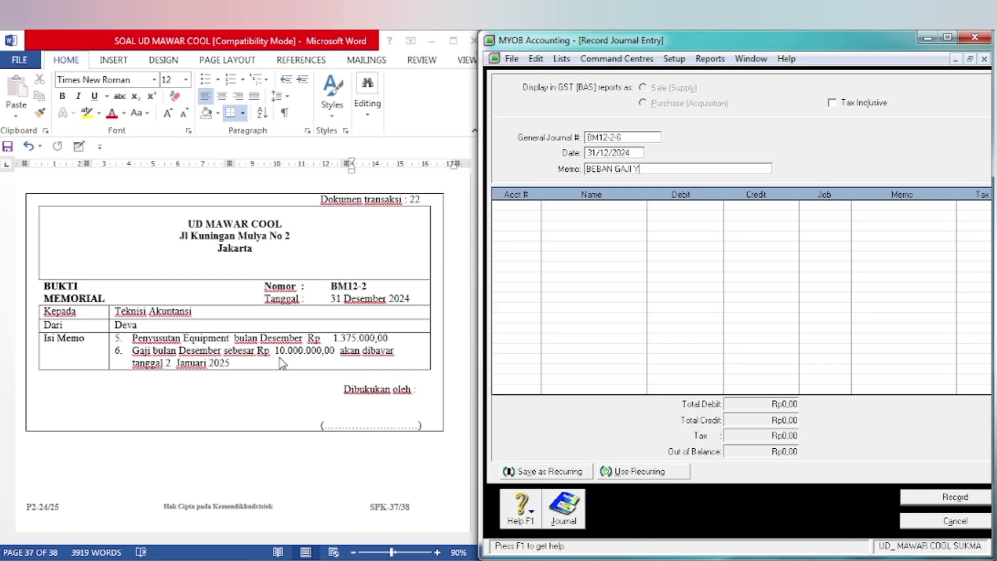
{"action": "type", "text": "BAN GAJI YG BELUM DI BAYAR"}
{"action": "key", "text": "Tab"}
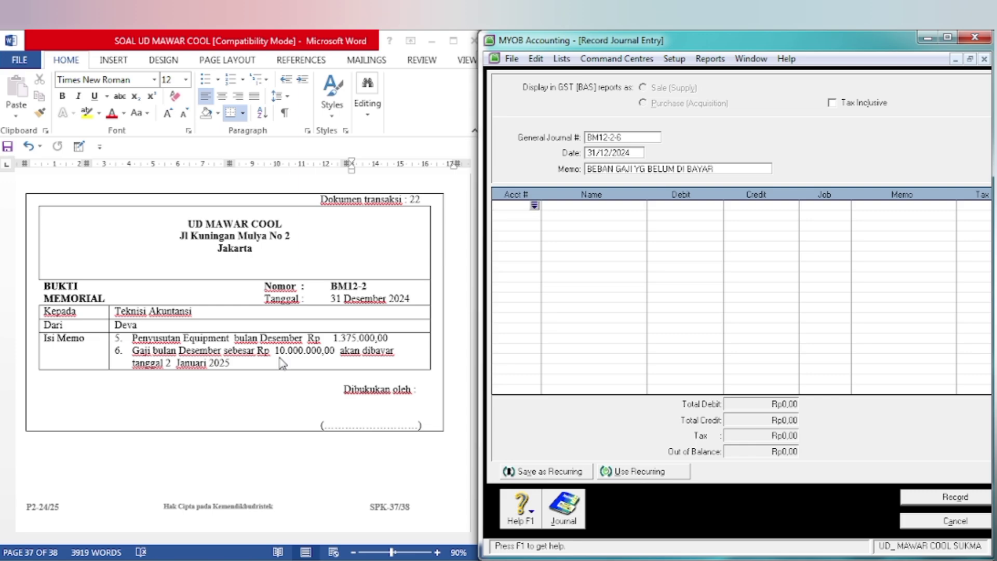
- Add account 6-1700 Wages & Salaries Expenses to journal entry BM12-2-6 with a debit of 10.000.000
{"action": "key", "text": "Tab"}
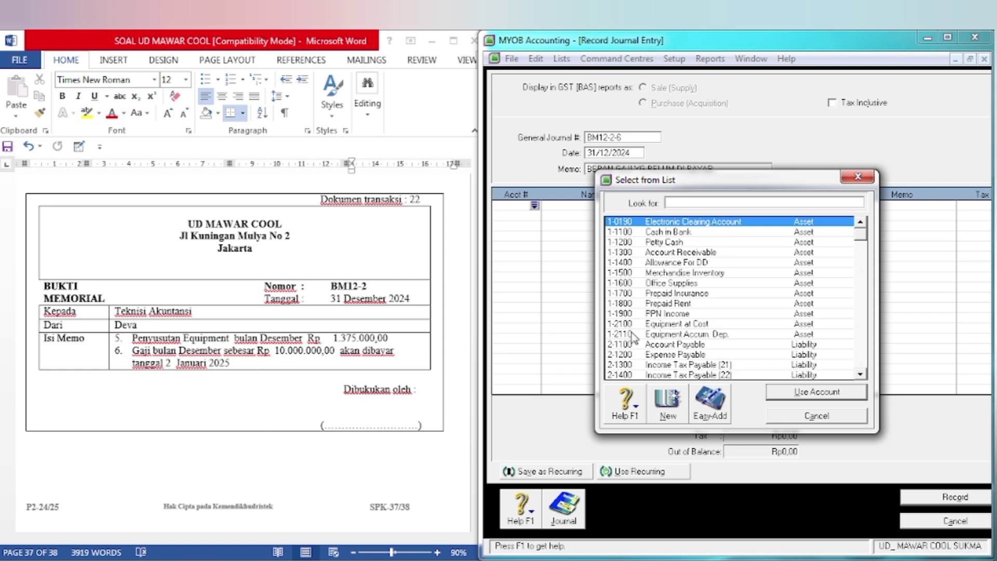
{"action": "type", "text": "6"}
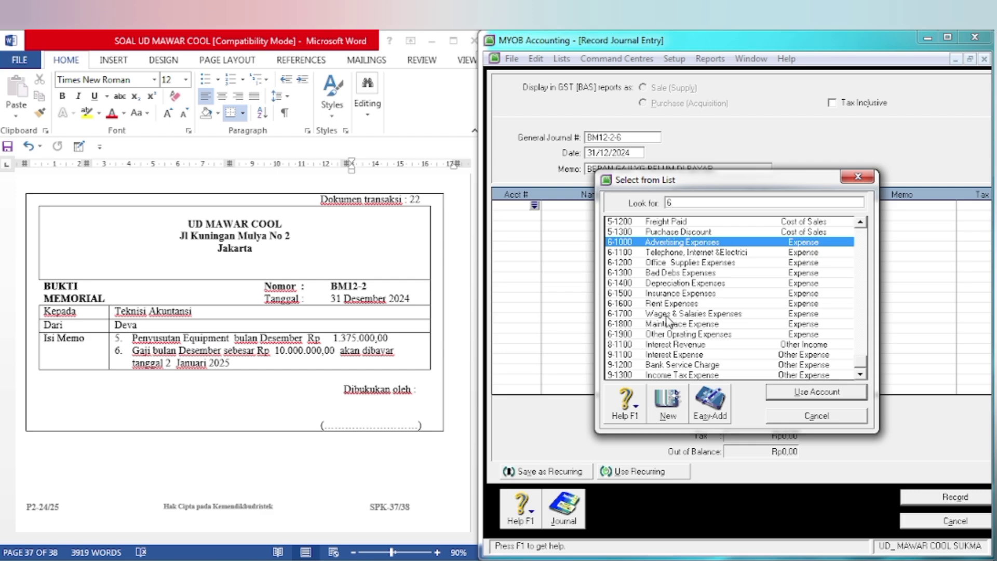
{"action": "type", "text": "-1700"}
{"action": "left_click", "coordinate": [811, 396]}
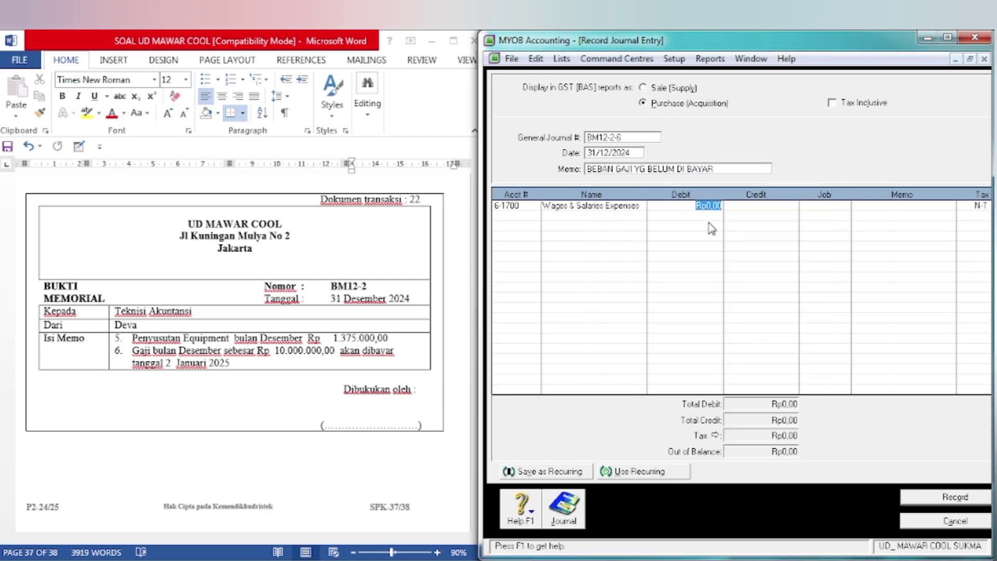
{"action": "type", "text": "10.000.000"}
{"action": "key", "text": "Tab"}
{"action": "key", "text": "Tab"}
{"action": "key", "text": "Tab"}
{"action": "key", "text": "Tab"}
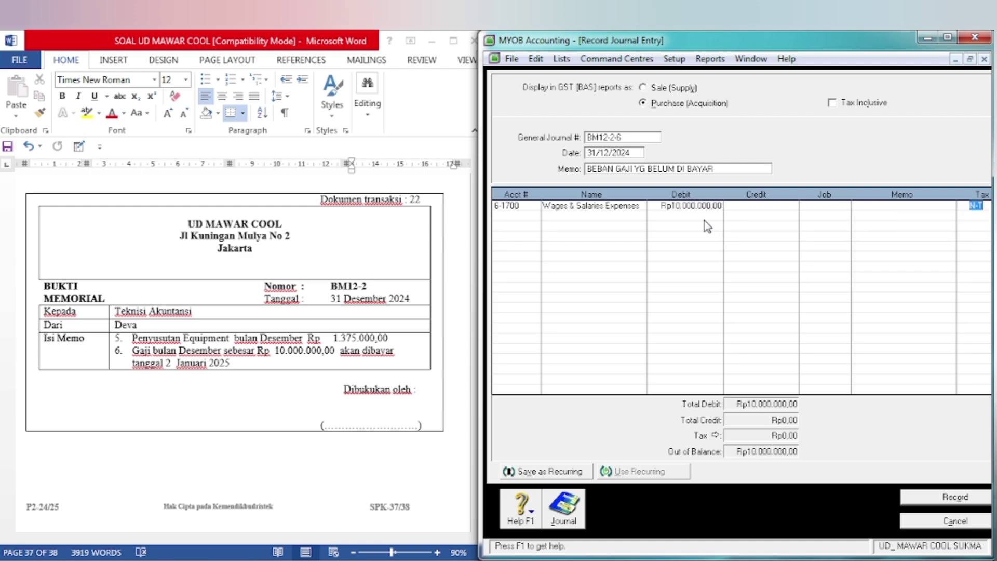
{"action": "key", "text": "Tab"}
- Add account 2-1200 Expense Payable with a credit of 10.000.000 on the second line and record journal entry BM12-2-6
{"action": "key", "text": "Tab"}
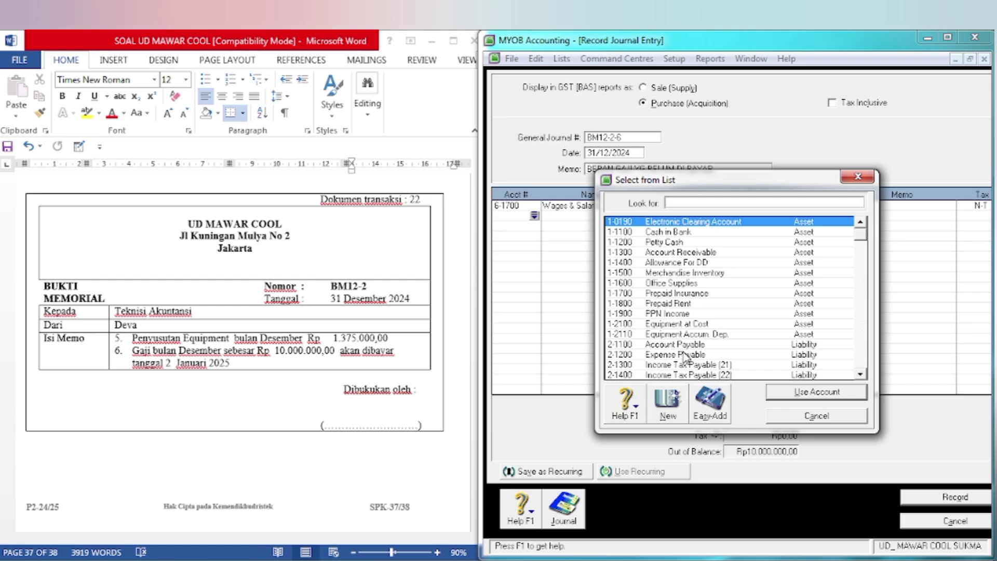
{"action": "type", "text": "2-1300"}
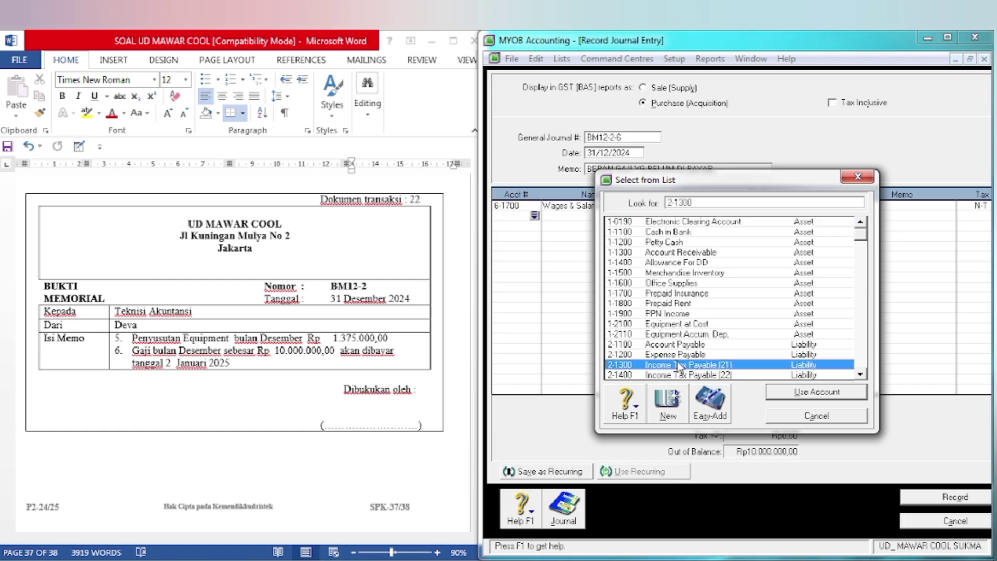
{"action": "left_click", "coordinate": [682, 354]}
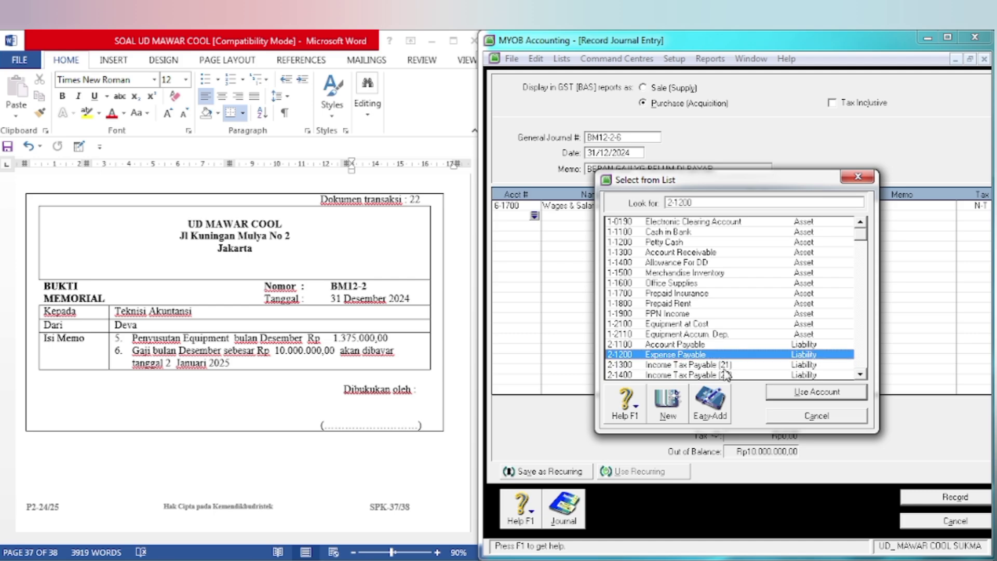
{"action": "left_click", "coordinate": [776, 394]}
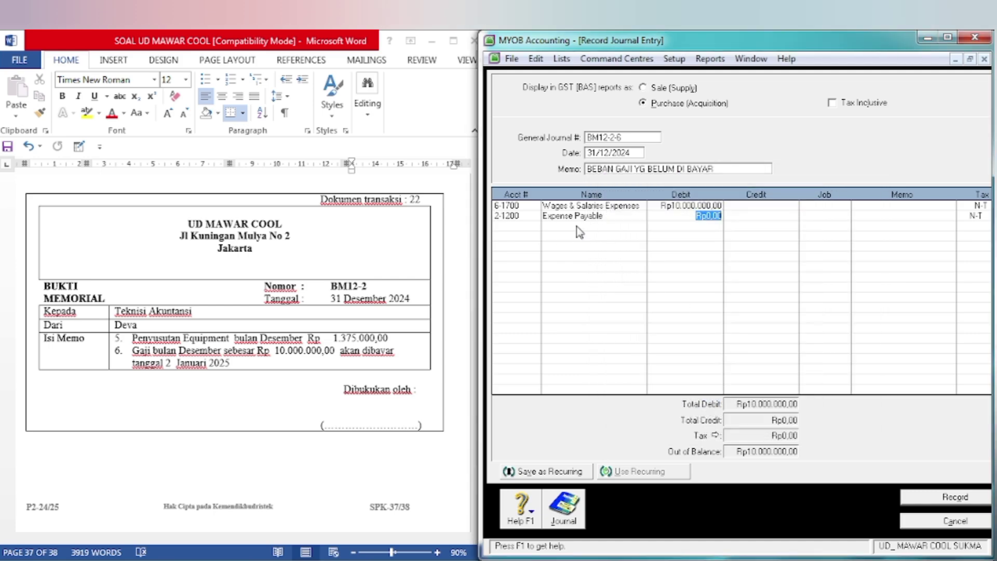
{"action": "key", "text": "Tab"}
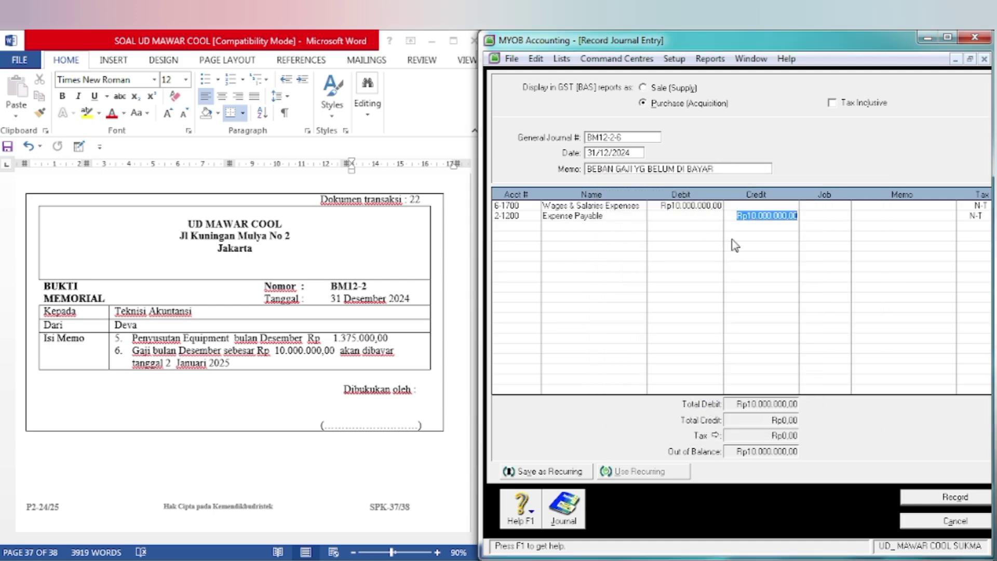
{"action": "key", "text": "Tab"}
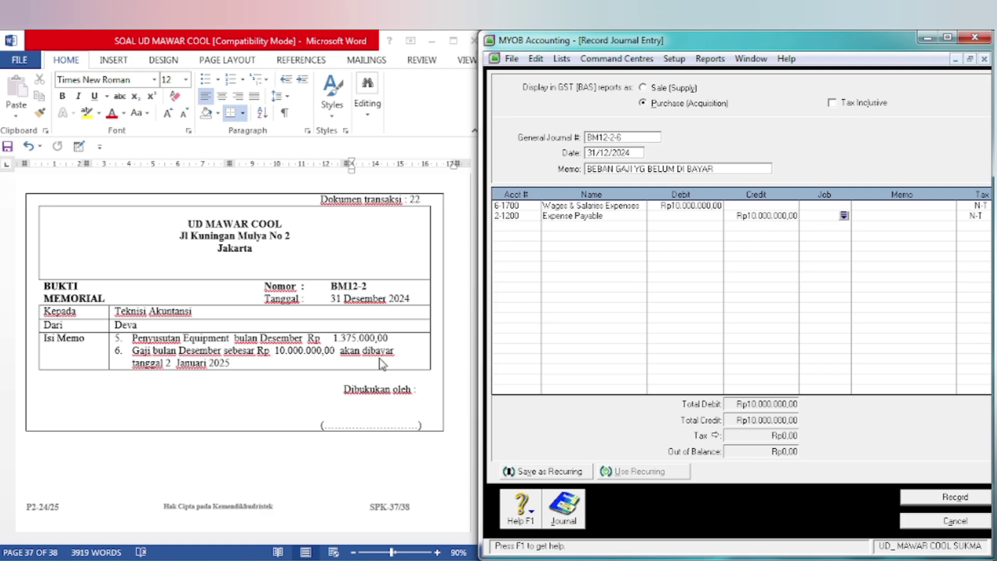
{"action": "left_click", "coordinate": [938, 498]}
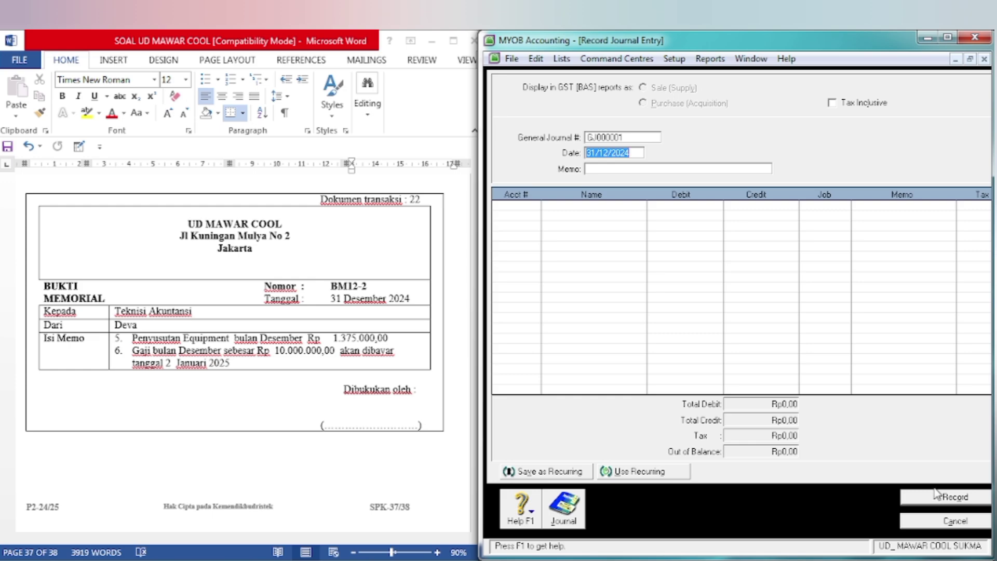
- Consult memo BM12-3 in the Word document and number the new MYOB journal entry BM12-3-7
{"action": "left_click", "coordinate": [274, 442]}
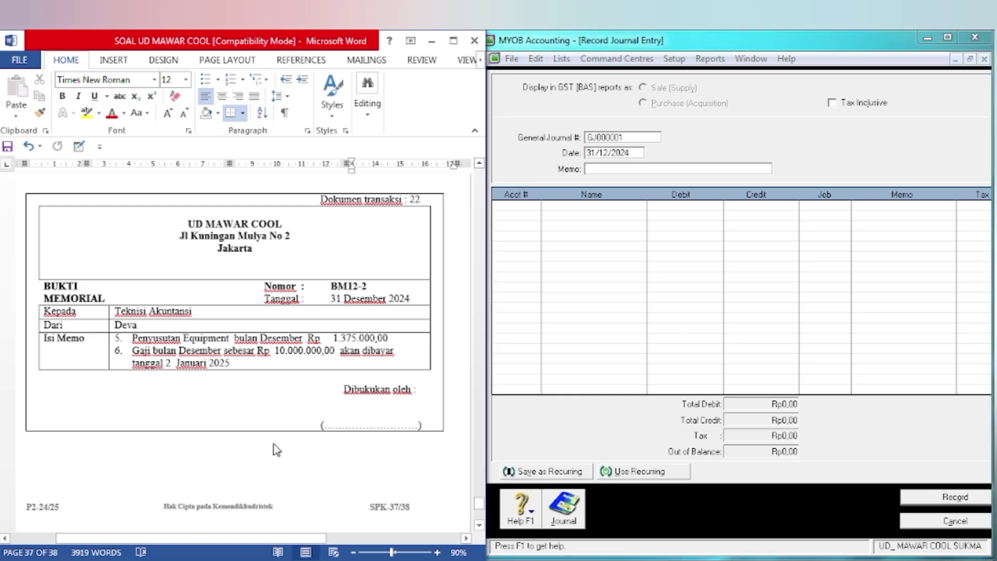
{"action": "scroll", "coordinate": [274, 442], "scroll_direction": "down", "scroll_amount": 8}
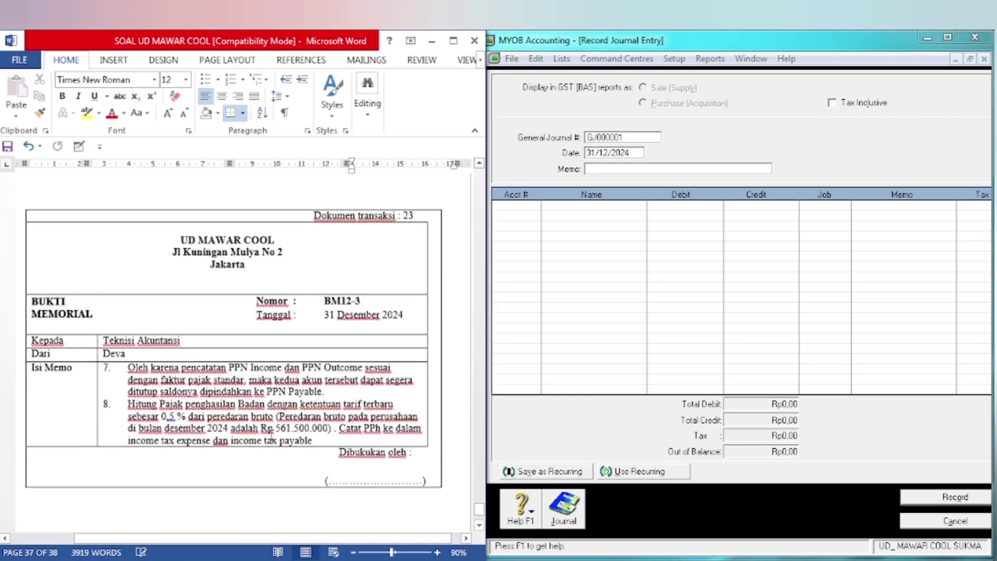
{"action": "left_click", "coordinate": [616, 139]}
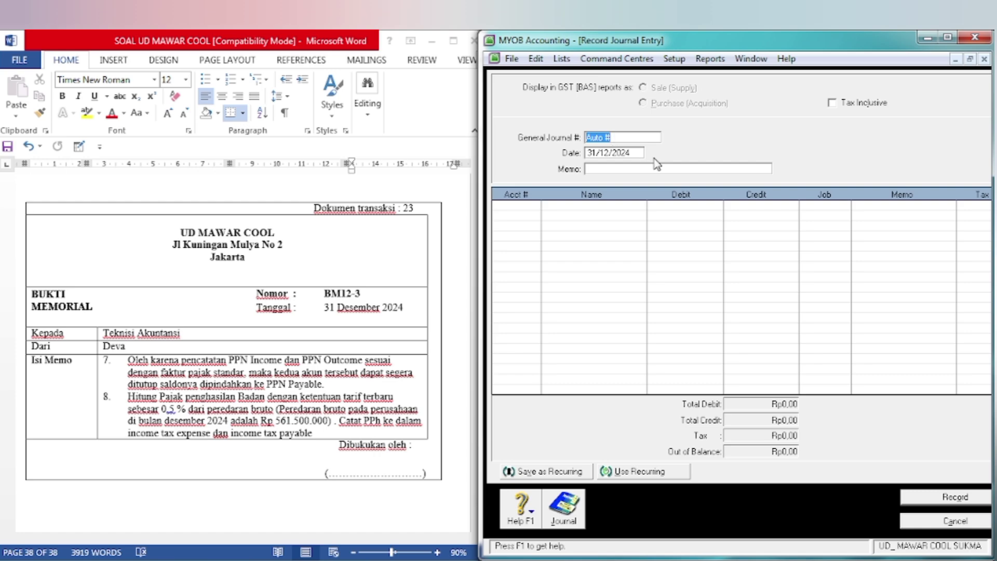
{"action": "type", "text": "BM12-3-7"}
{"action": "key", "text": "Tab"}
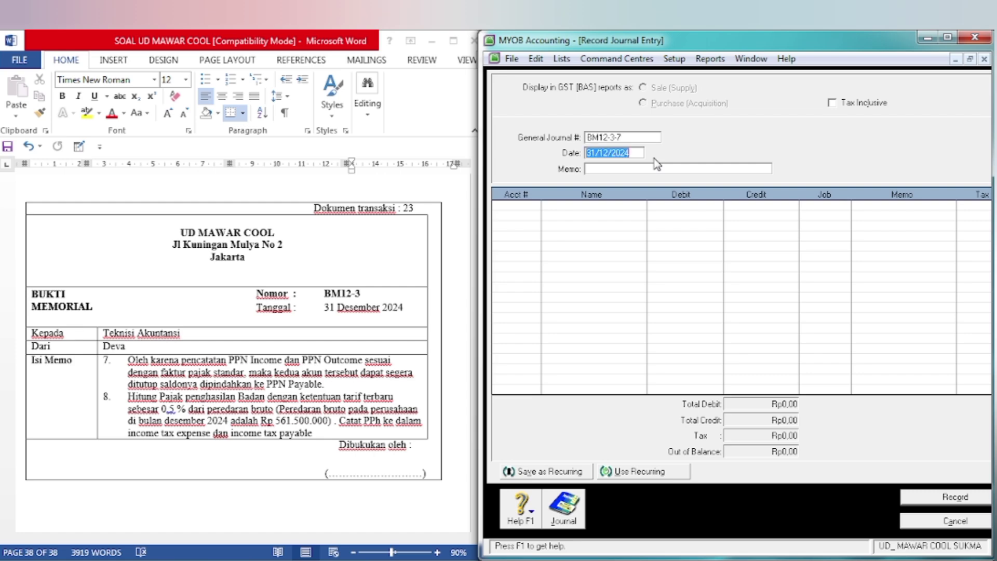
{"action": "key", "text": "Tab"}
- Give journal entry BM12-3-7 the memo "PENUTUPAN PPN OUTCOME & PPN INCOME"
{"action": "type", "text": "ENUTU"}
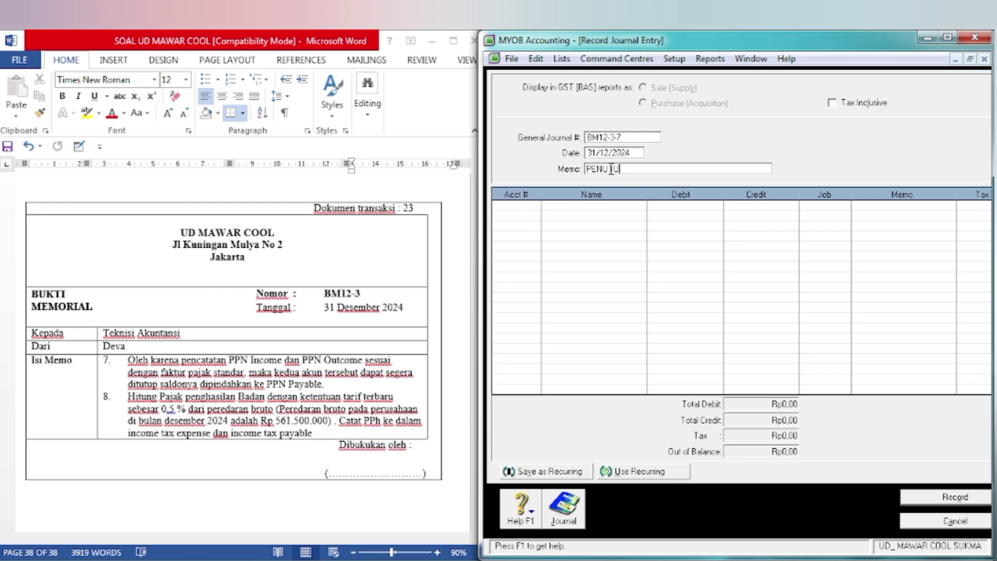
{"action": "type", "text": "PAN PPN "}
{"action": "type", "text": "OU"}
{"action": "type", "text": "TCV"}
{"action": "type", "text": "OM"}
{"action": "type", "text": "E & PPN"}
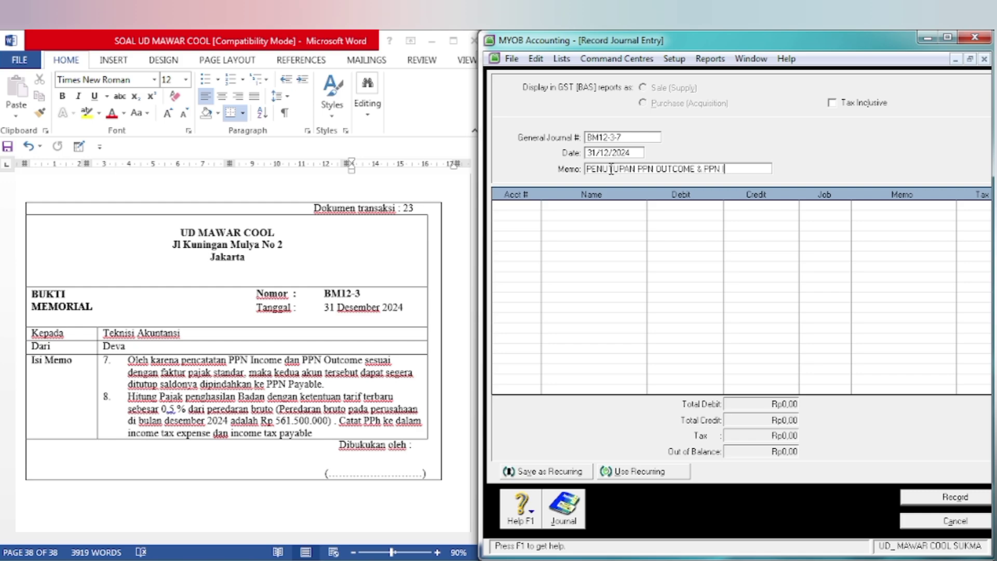
{"action": "type", "text": " INCOPME"}
{"action": "key", "text": "BackSpace"}
{"action": "key", "text": "Tab"}
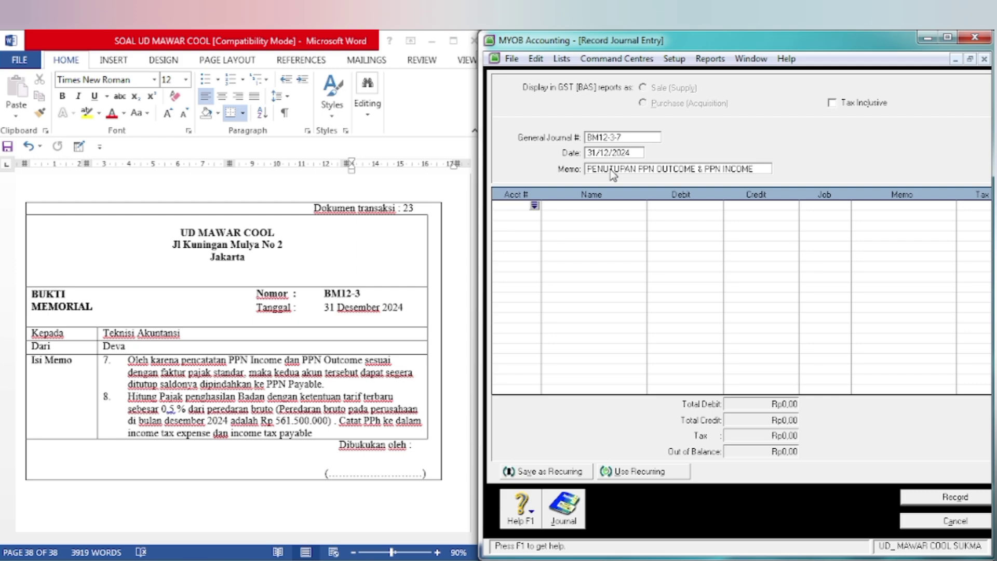
- Switch to the Word document and highlight the 2-1800 PPN Outcome row of the trial balance in yellow
{"action": "left_click", "coordinate": [449, 333]}
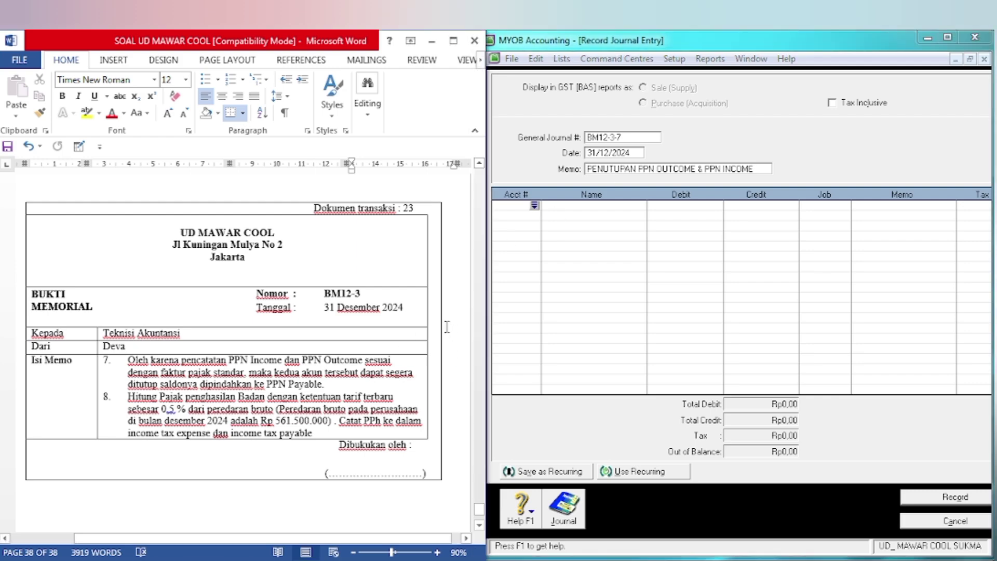
{"action": "scroll", "coordinate": [447, 326], "scroll_direction": "up", "scroll_amount": 20}
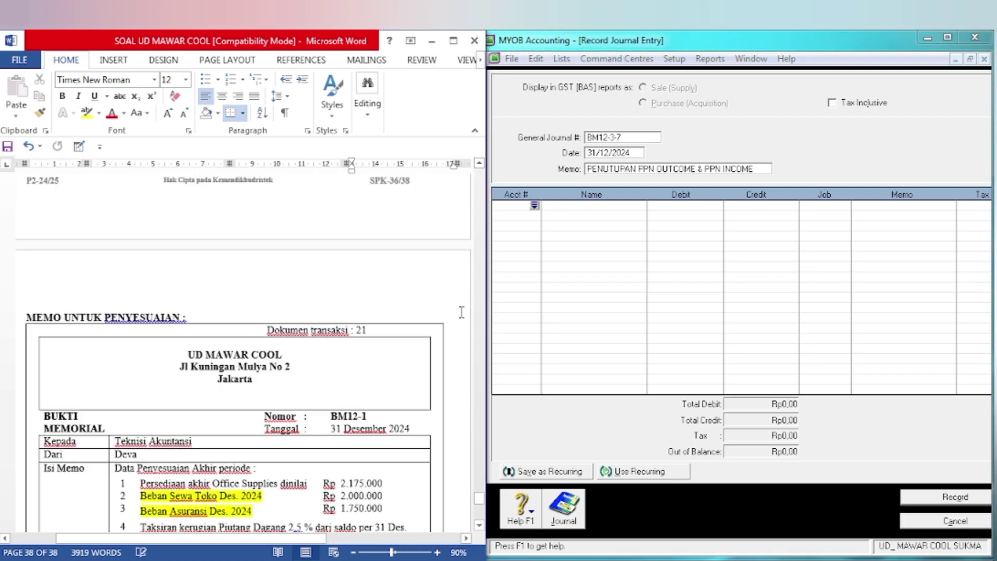
{"action": "scroll", "coordinate": [461, 312], "scroll_direction": "up", "scroll_amount": 15}
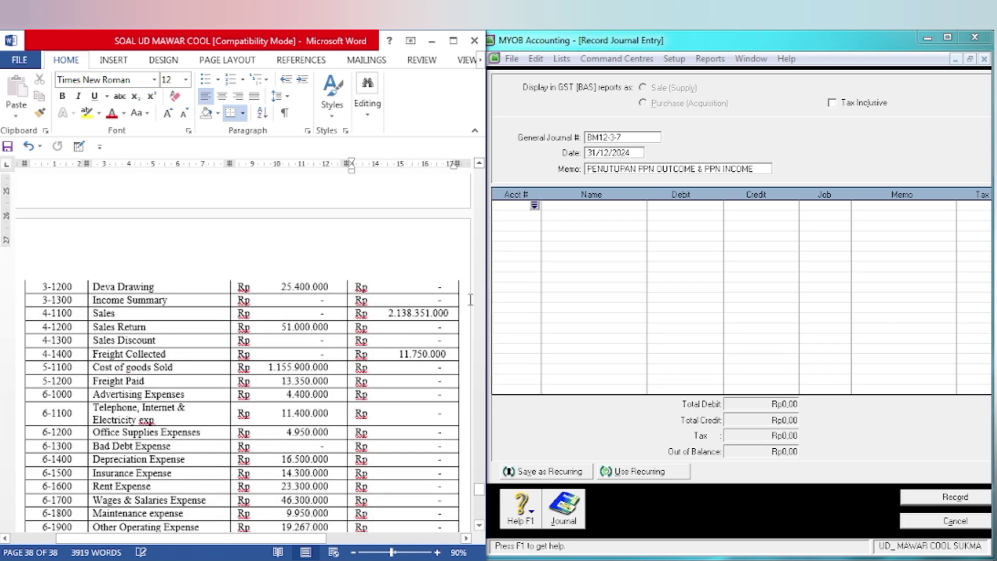
{"action": "scroll", "coordinate": [470, 299], "scroll_direction": "up", "scroll_amount": 12}
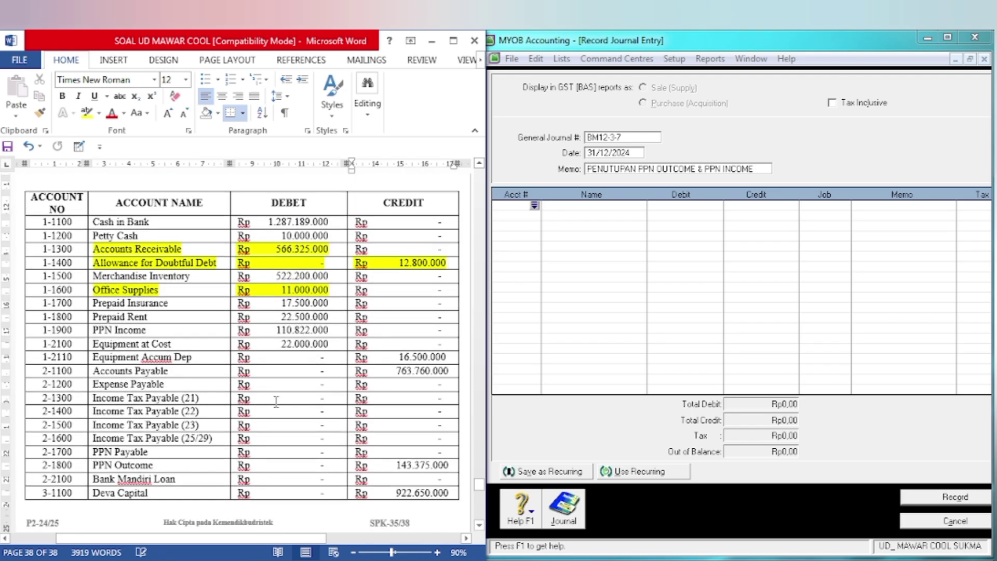
{"action": "left_click_drag", "start_coordinate": [42, 465], "coordinate": [415, 467]}
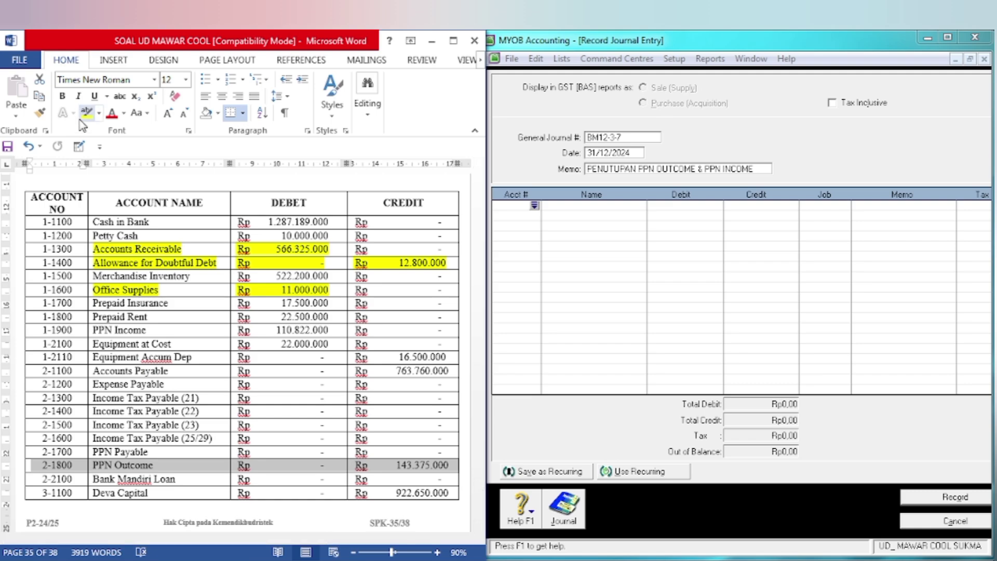
{"action": "left_click", "coordinate": [87, 112]}
{"action": "left_click", "coordinate": [451, 466]}
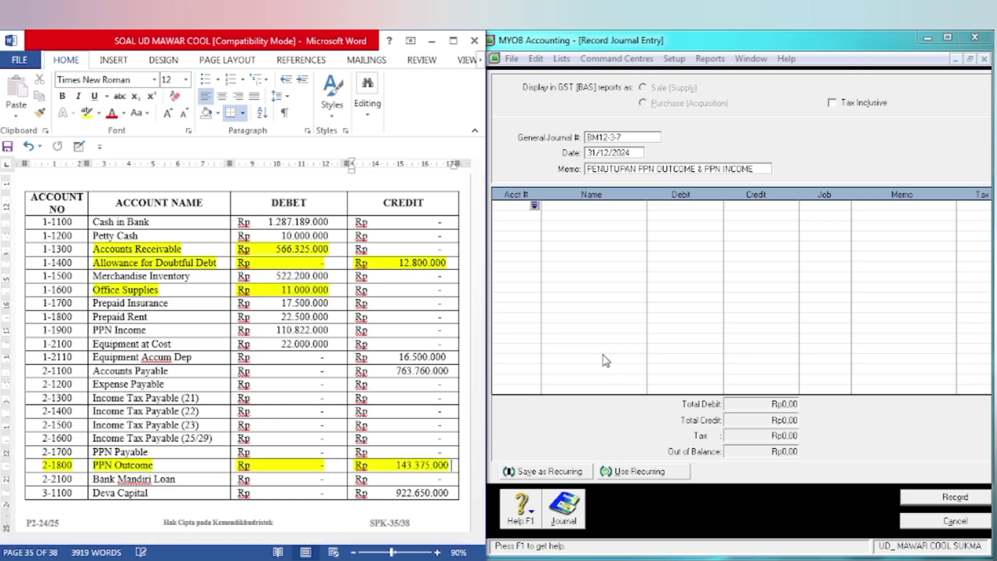
- Switch to MYOB and choose account 2-1800 PPN Outcome for the first line of journal entry BM12-3-7
{"action": "left_click", "coordinate": [603, 354]}
{"action": "left_click", "coordinate": [535, 206]}
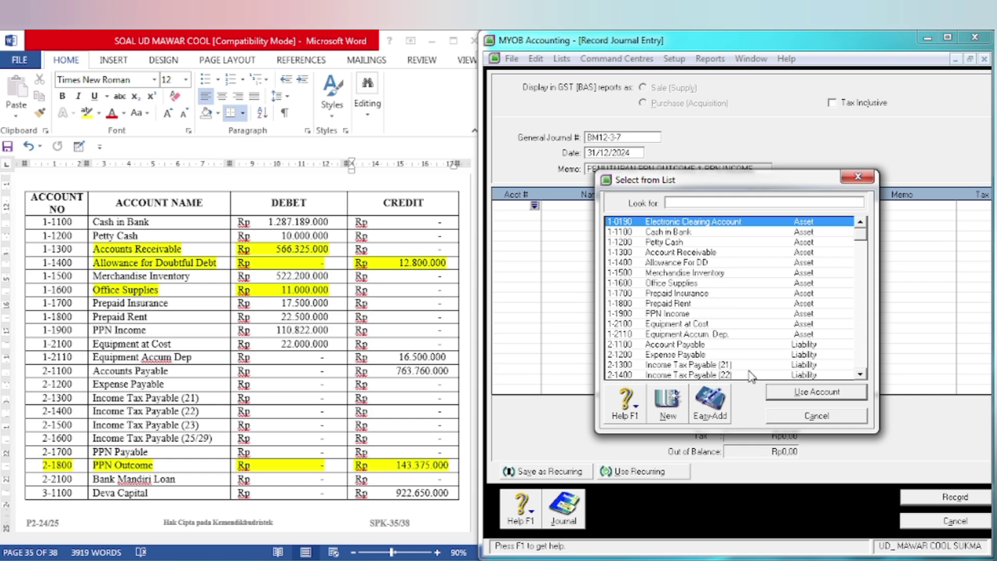
{"action": "left_click", "coordinate": [862, 375]}
{"action": "left_click", "coordinate": [862, 376]}
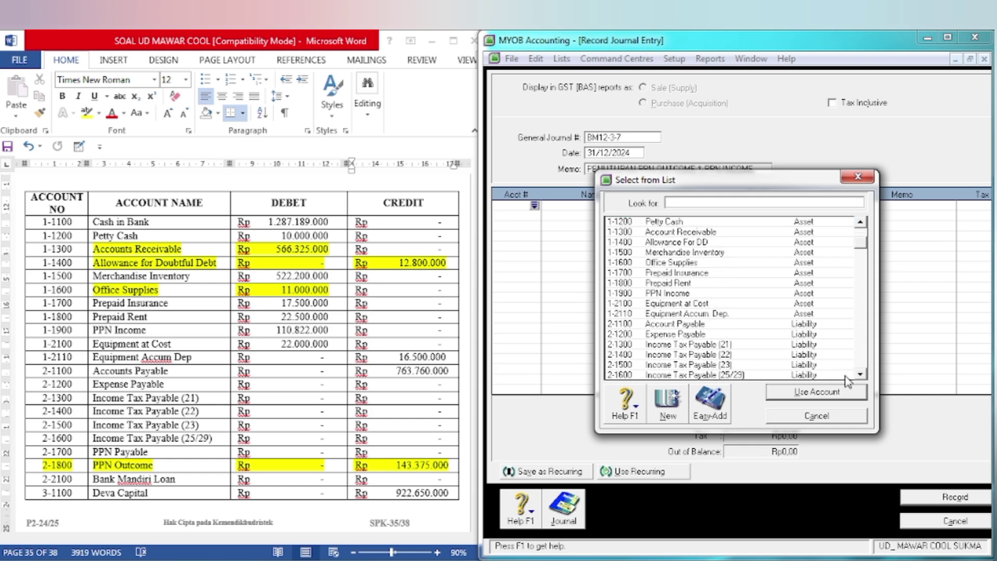
{"action": "left_click", "coordinate": [862, 376]}
{"action": "left_click", "coordinate": [862, 376]}
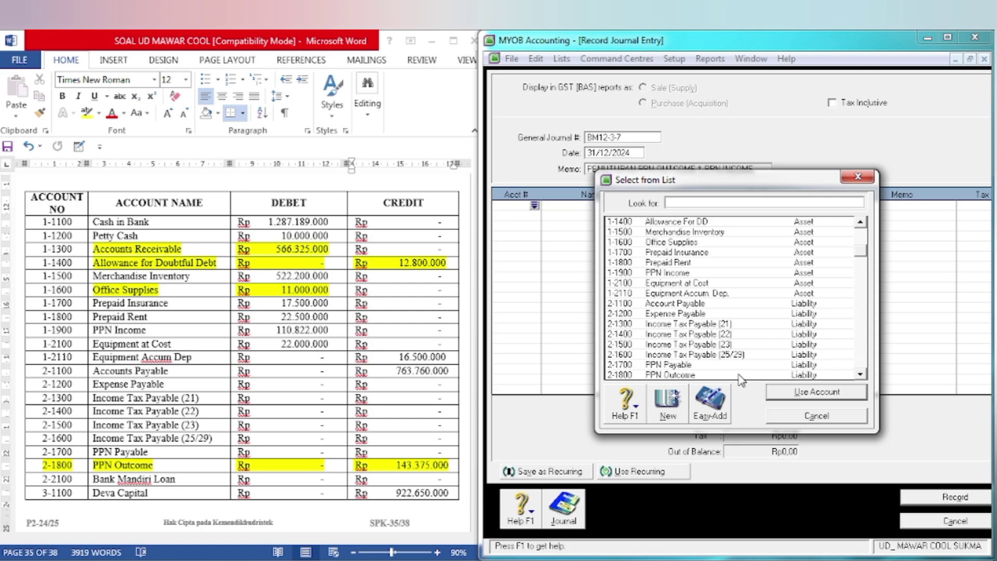
{"action": "left_click", "coordinate": [738, 375]}
{"action": "left_click", "coordinate": [797, 397]}
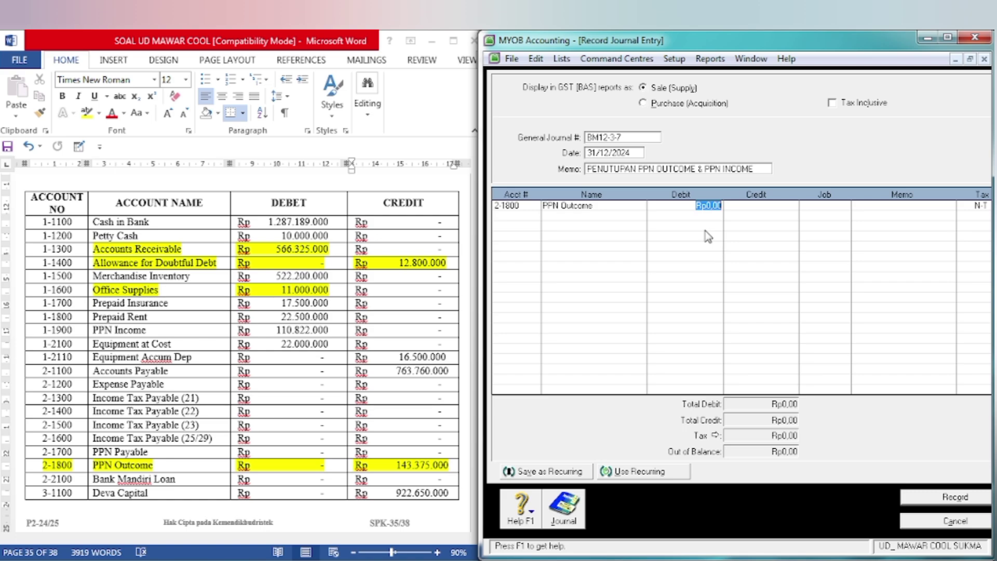
- Enter a debit of 143.375.000 for PPN Outcome and advance to the second journal line
{"action": "type", "text": "143.375.000"}
{"action": "key", "text": "Tab"}
{"action": "key", "text": "Tab"}
{"action": "key", "text": "Tab"}
{"action": "key", "text": "Tab"}
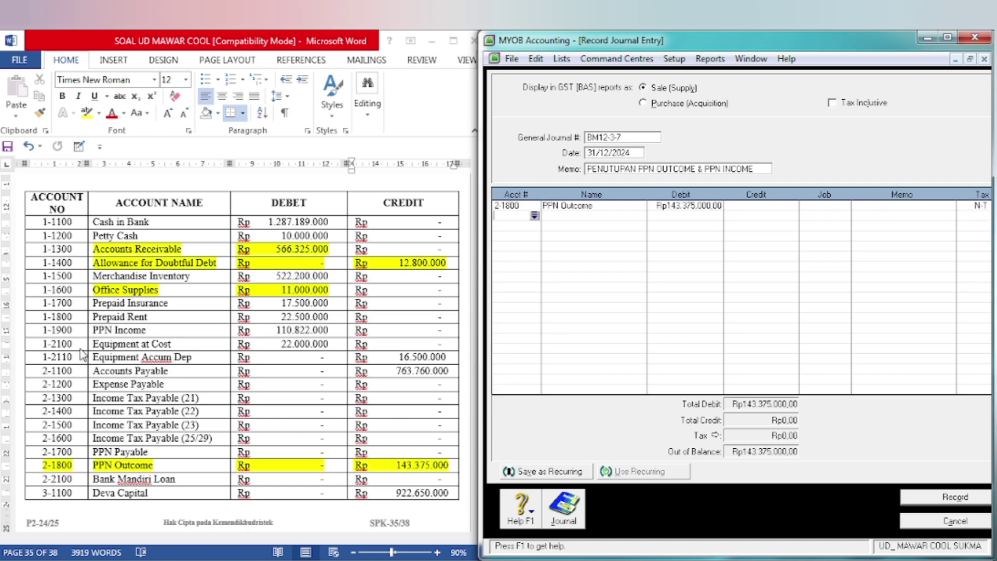
- Switch to the Word document and highlight the 1-1900 PPN Income account number, name and debit amount in yellow
{"action": "key", "text": "alt+Tab"}
{"action": "left_click_drag", "start_coordinate": [45, 333], "coordinate": [312, 330]}
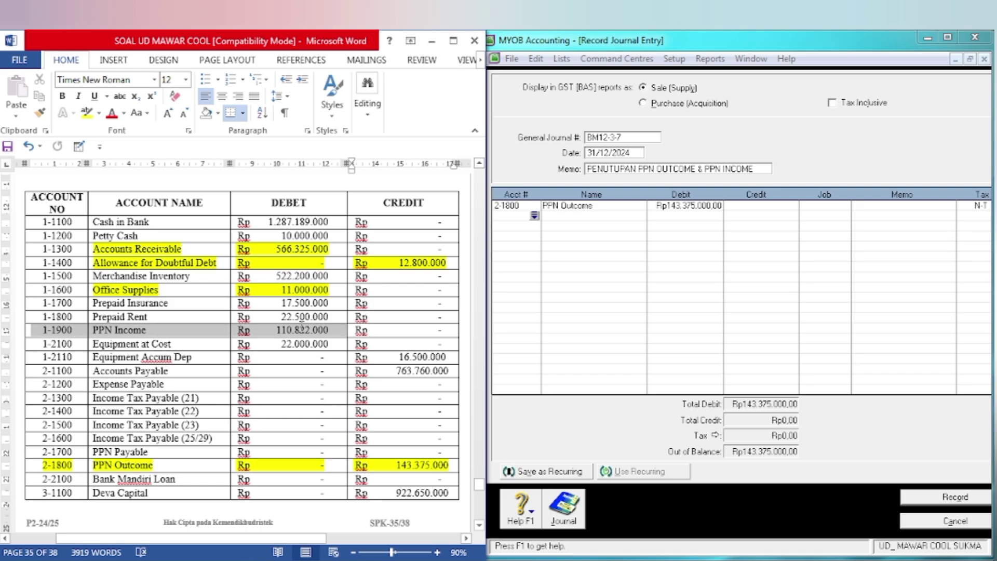
{"action": "left_click", "coordinate": [86, 112]}
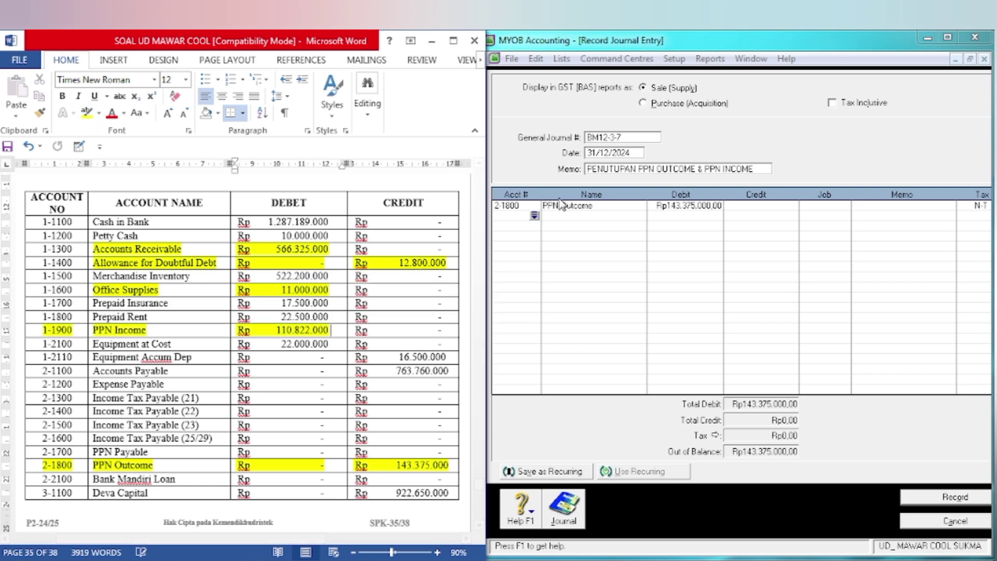
- In MYOB, add account 1-1900 PPN Income with a credit of 110.822.000 on the second line of journal entry BM12-3-7
{"action": "left_click", "coordinate": [534, 215]}
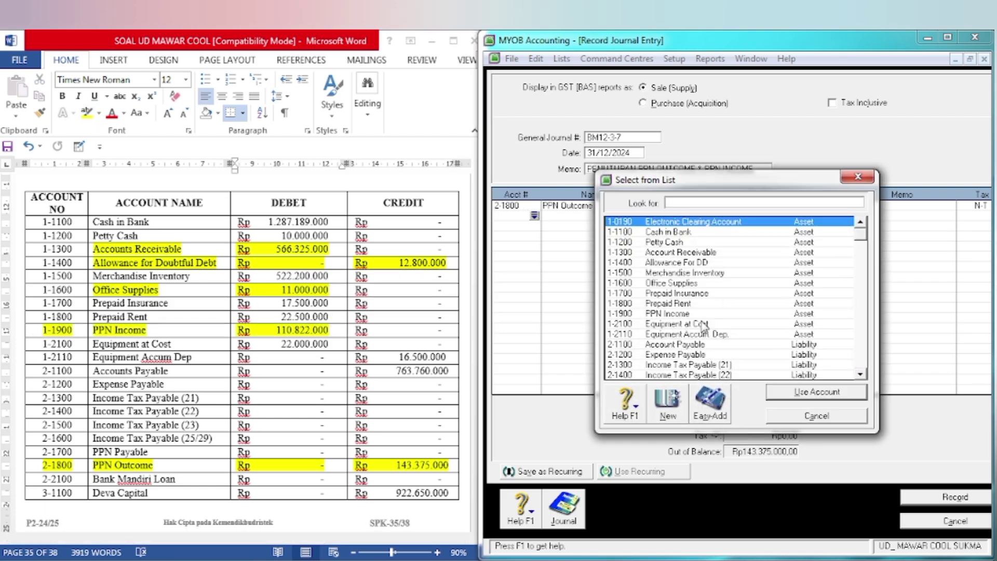
{"action": "left_click", "coordinate": [701, 314]}
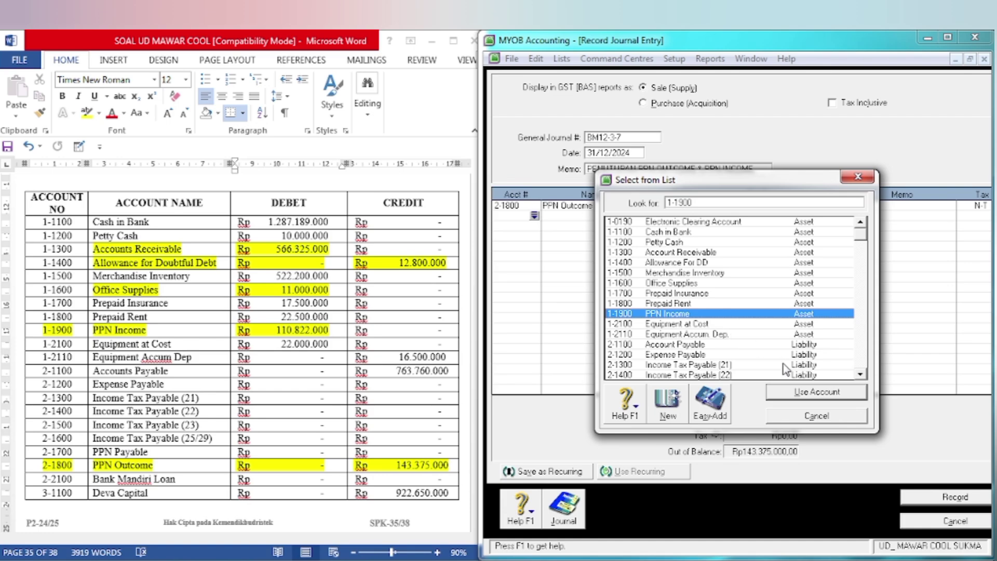
{"action": "left_click", "coordinate": [786, 397]}
{"action": "key", "text": "Tab"}
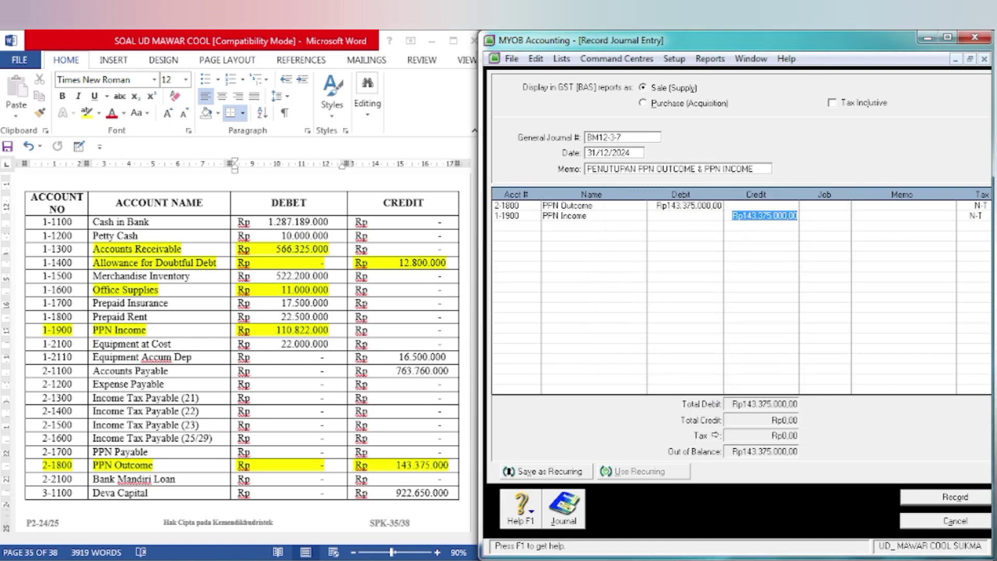
{"action": "type", "text": "11"}
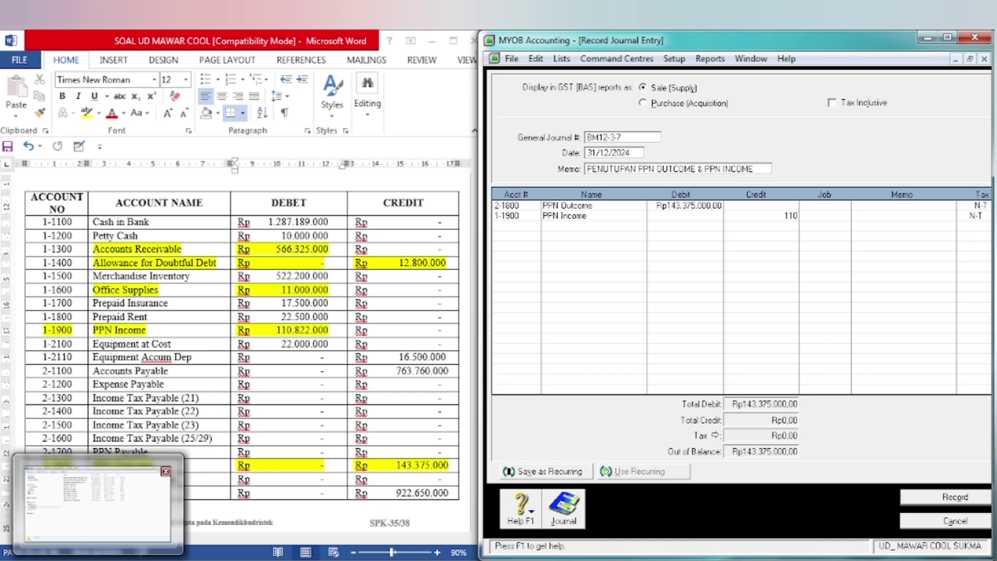
{"action": "type", "text": "0"}
{"action": "left_click", "coordinate": [82, 485]}
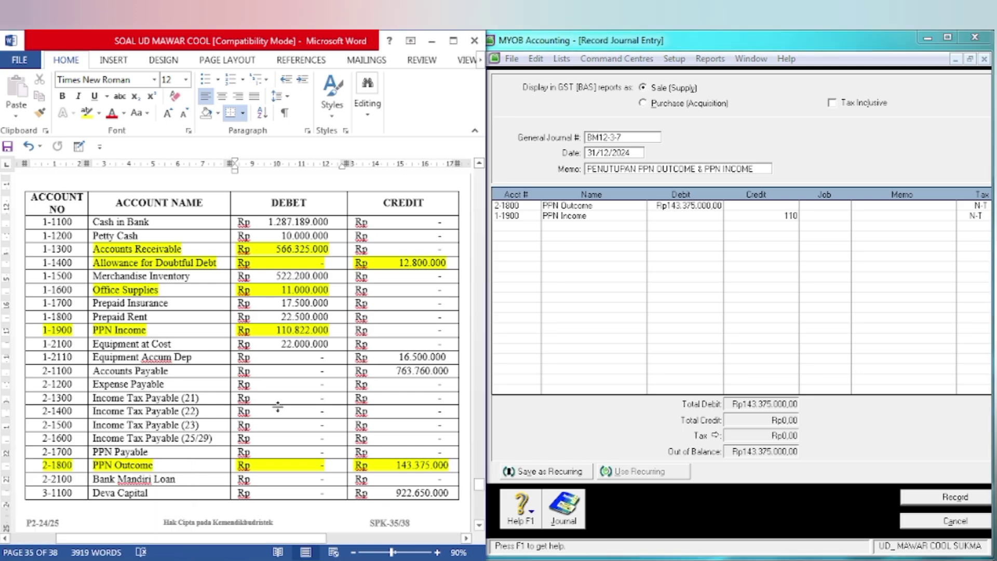
{"action": "left_click", "coordinate": [784, 217]}
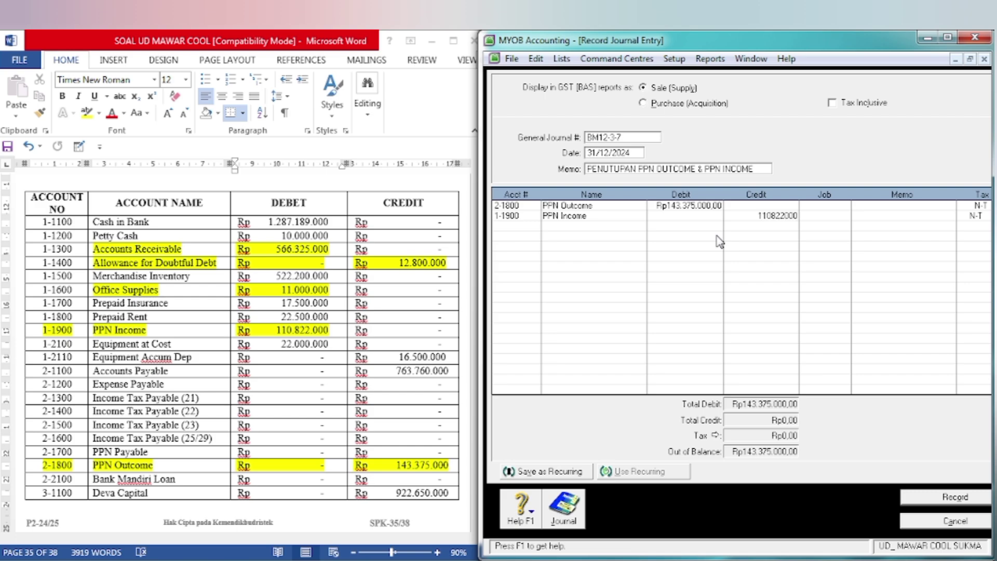
{"action": "key", "text": "Tab"}
{"action": "key", "text": "Tab"}
{"action": "key", "text": "Tab"}
{"action": "key", "text": "Tab"}
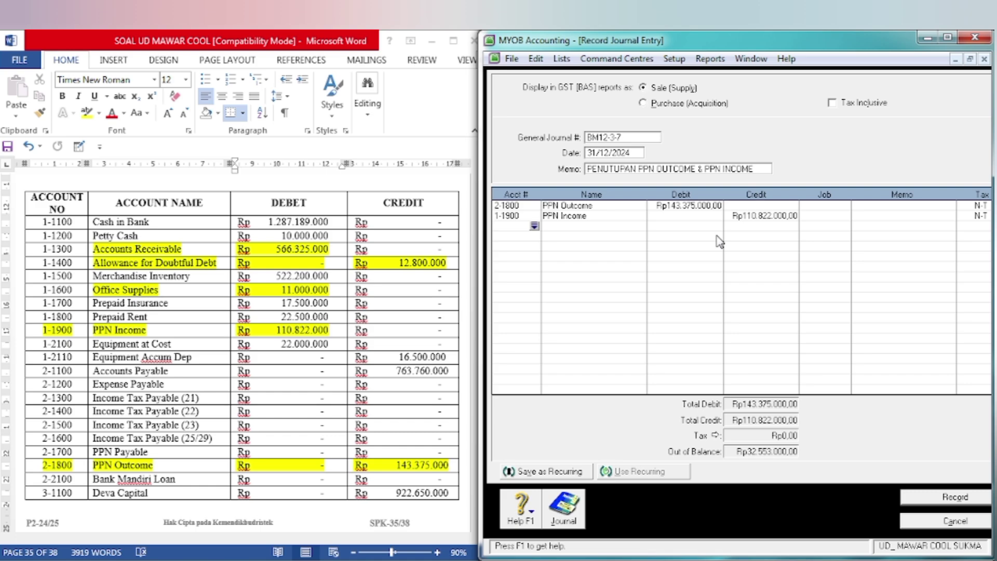
- Add account 2-1700 PPN Payable with a credit of 32.553.000 on the third line and record journal entry BM12-3-7
{"action": "key", "text": "Tab"}
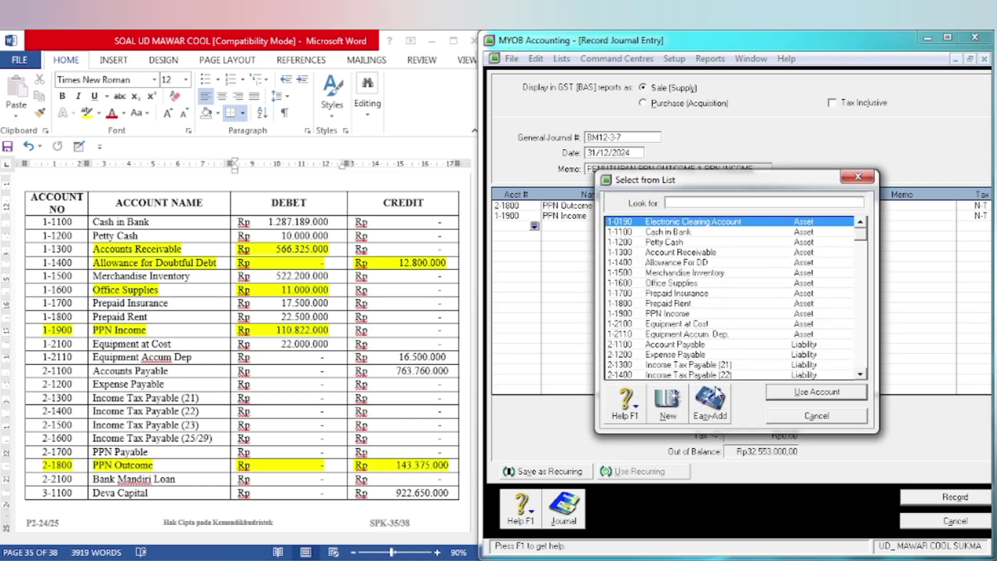
{"action": "scroll", "coordinate": [866, 379], "scroll_direction": "down", "scroll_amount": 1}
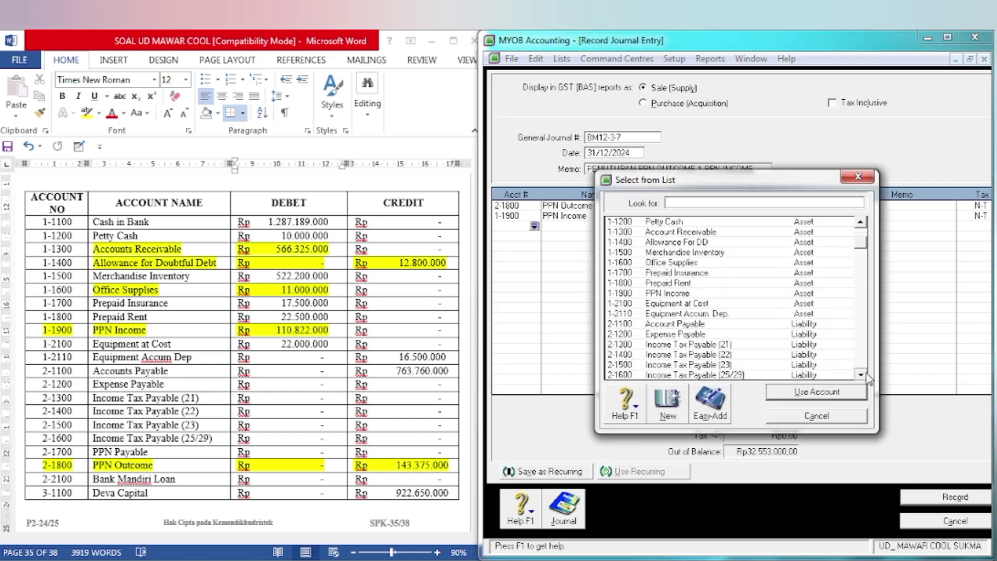
{"action": "left_click", "coordinate": [684, 375]}
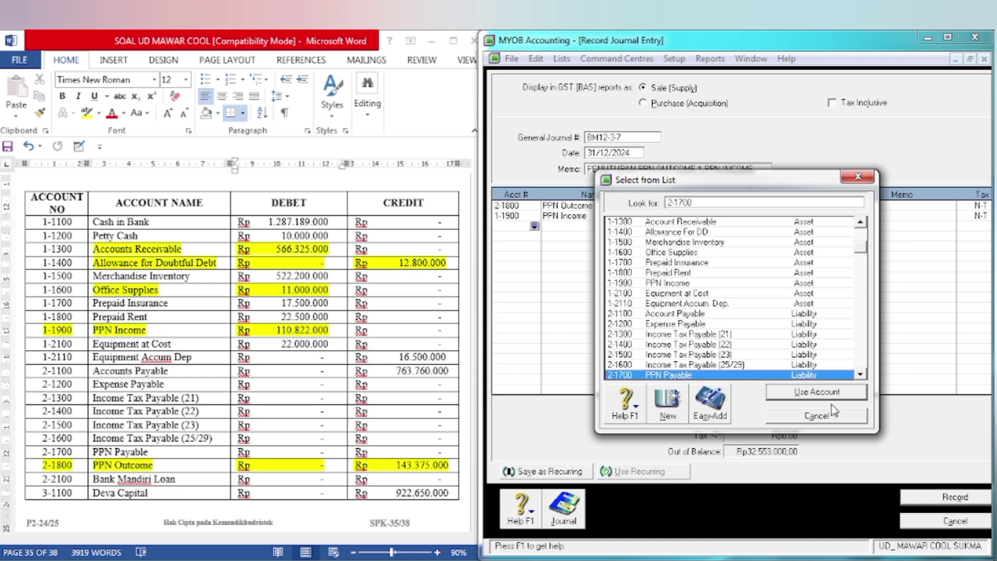
{"action": "left_click", "coordinate": [826, 393]}
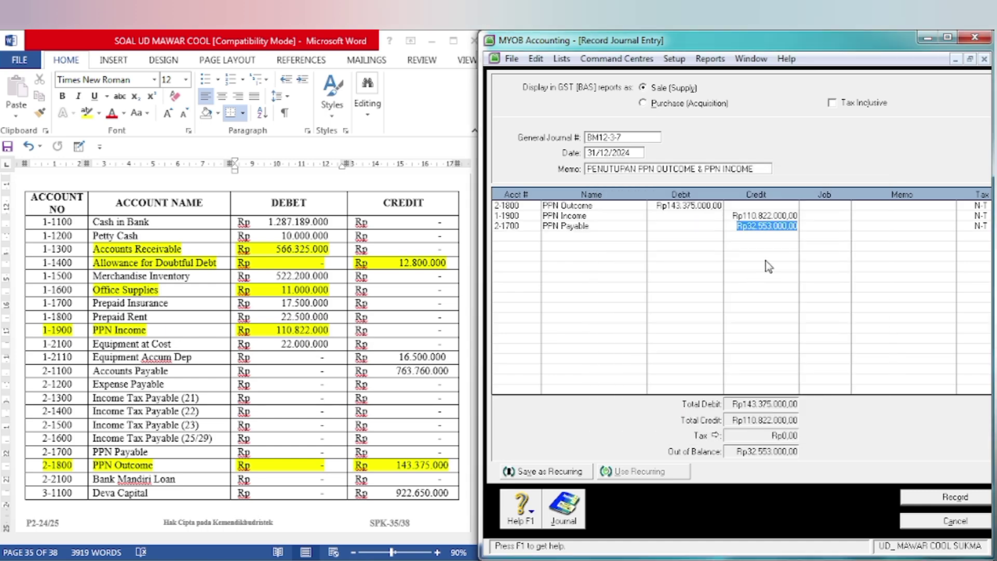
{"action": "key", "text": "Tab"}
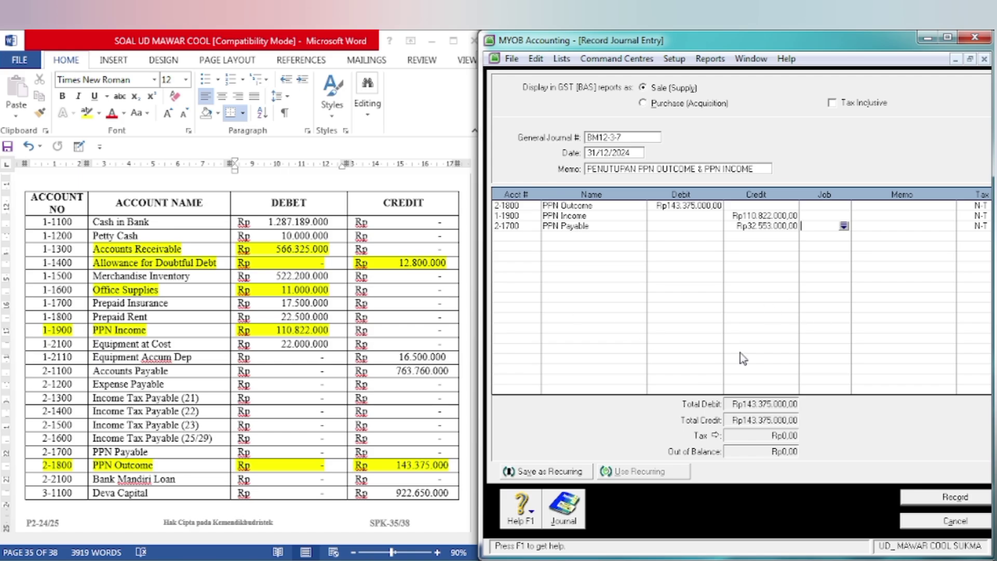
{"action": "left_click", "coordinate": [927, 497]}
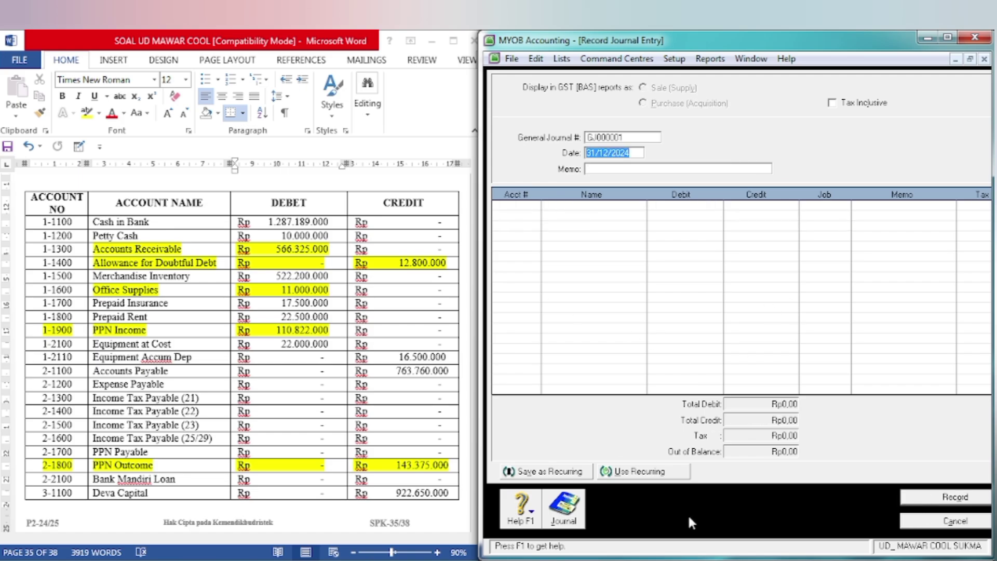
- Consult item 8 of memo BM12-3 in the Word document and number the new MYOB journal entry BM12-3-8 with the memo "PPH BADAN"
{"action": "left_click", "coordinate": [274, 319]}
{"action": "scroll", "coordinate": [273, 318], "scroll_direction": "down", "scroll_amount": 8}
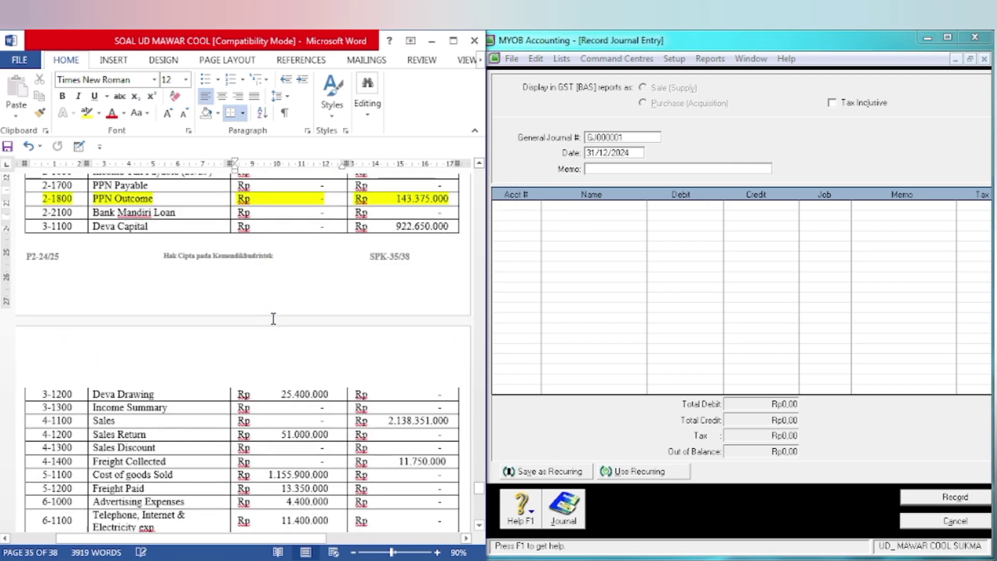
{"action": "scroll", "coordinate": [273, 318], "scroll_direction": "down", "scroll_amount": 15}
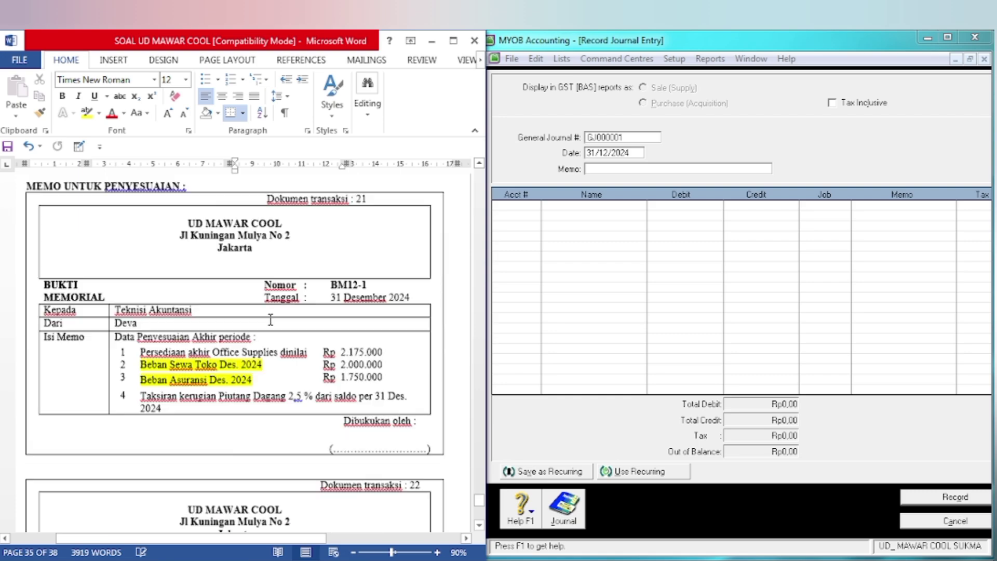
{"action": "scroll", "coordinate": [271, 320], "scroll_direction": "down", "scroll_amount": 15}
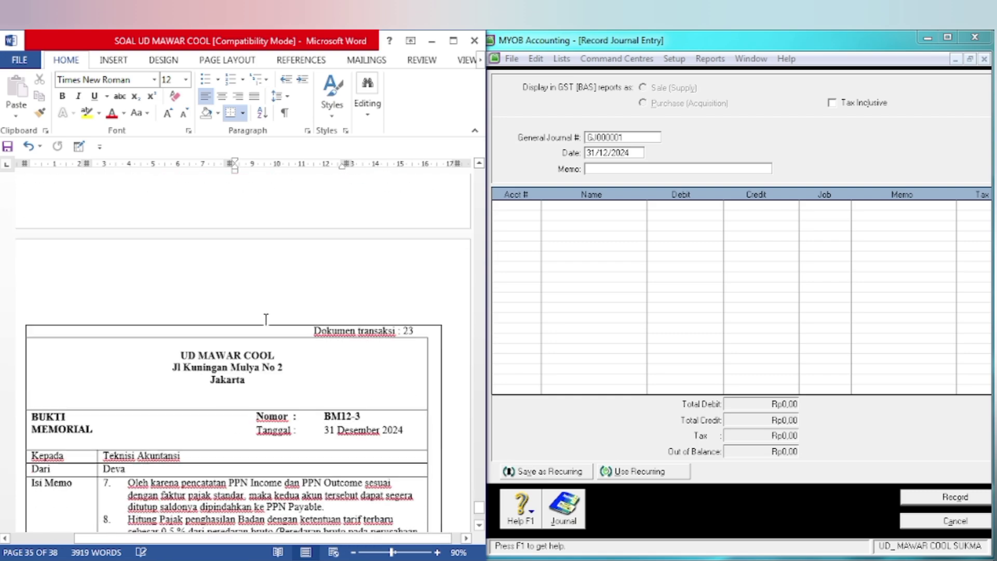
{"action": "scroll", "coordinate": [266, 318], "scroll_direction": "down", "scroll_amount": 4}
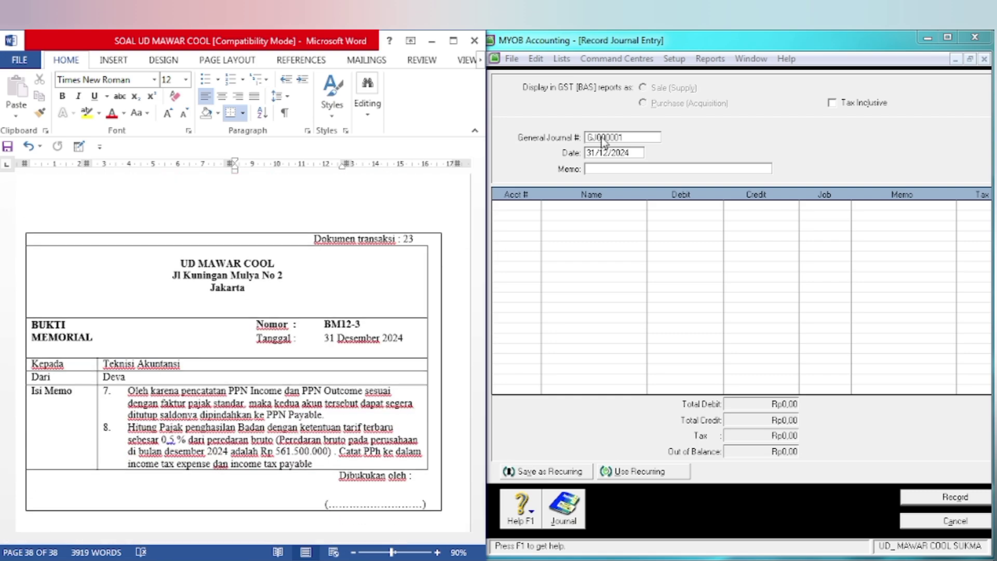
{"action": "left_click", "coordinate": [602, 139]}
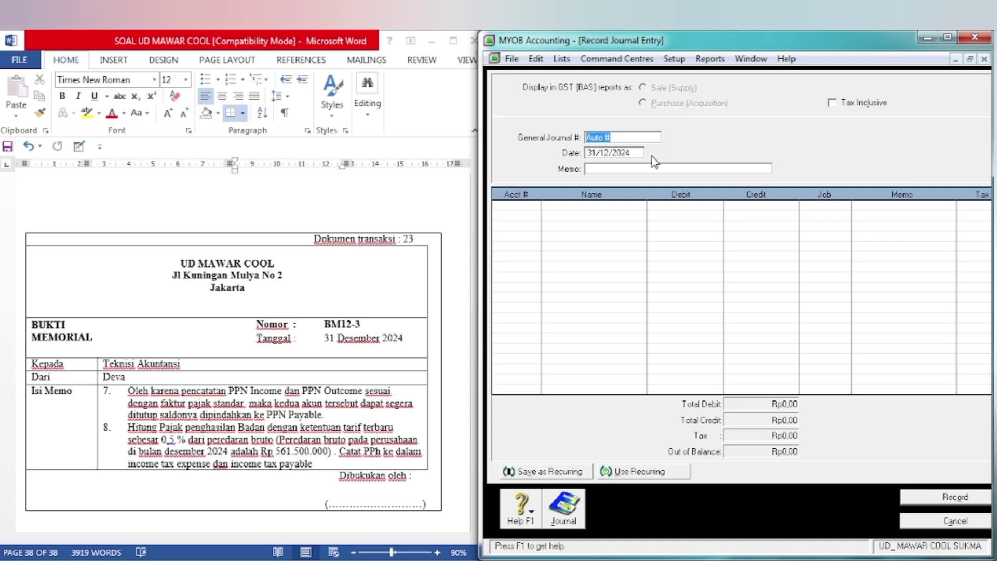
{"action": "type", "text": "BM12-3-8"}
{"action": "key", "text": "Tab"}
{"action": "key", "text": "Tab"}
{"action": "key", "text": "Tab"}
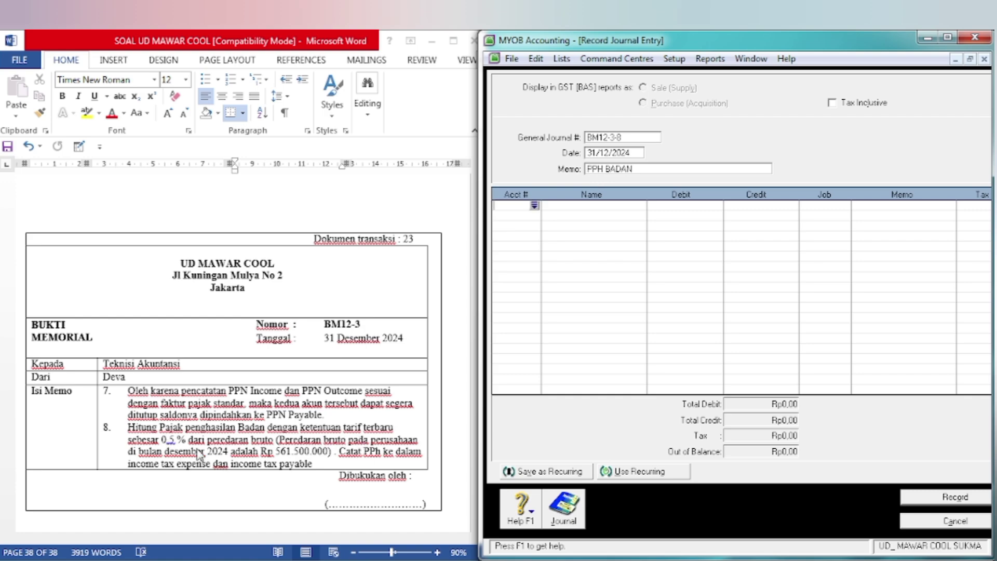
- Switch to the Excel answer workbook and clear the earlier calculation in column M of sheet 3.1 AJP, starting at M2
{"action": "key", "text": "alt+Tab"}
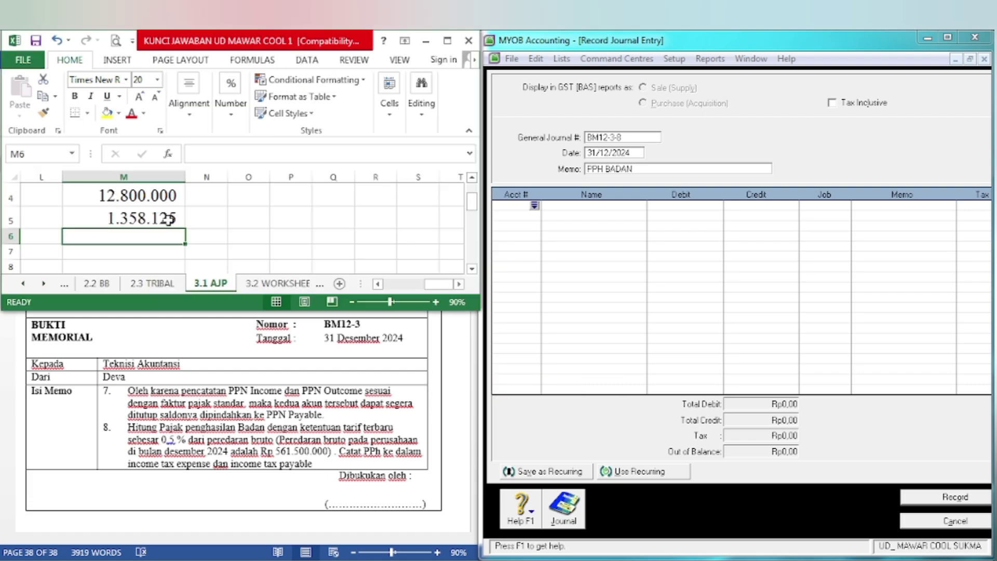
{"action": "scroll", "coordinate": [159, 220], "scroll_direction": "up", "scroll_amount": 1}
{"action": "left_click_drag", "start_coordinate": [158, 218], "coordinate": [151, 268]}
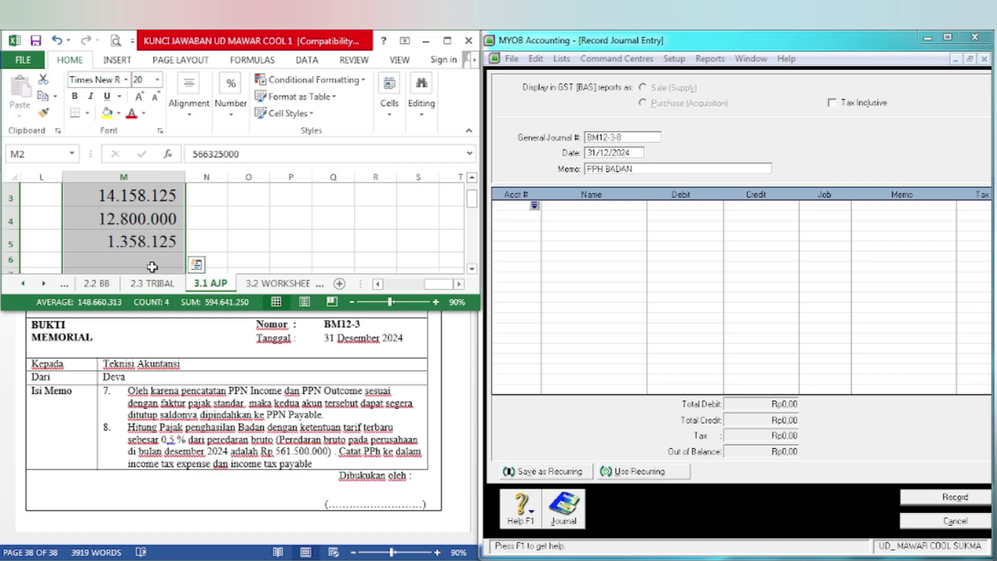
{"action": "key", "text": "Delete"}
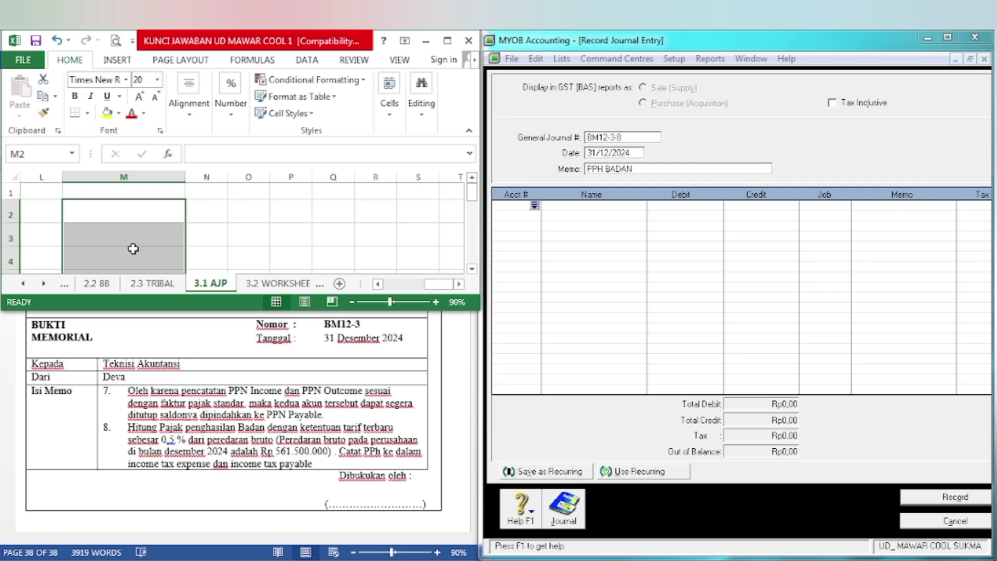
- Enter the December 2024 gross turnover of 561.500.000 in cell M2
{"action": "left_click", "coordinate": [123, 213]}
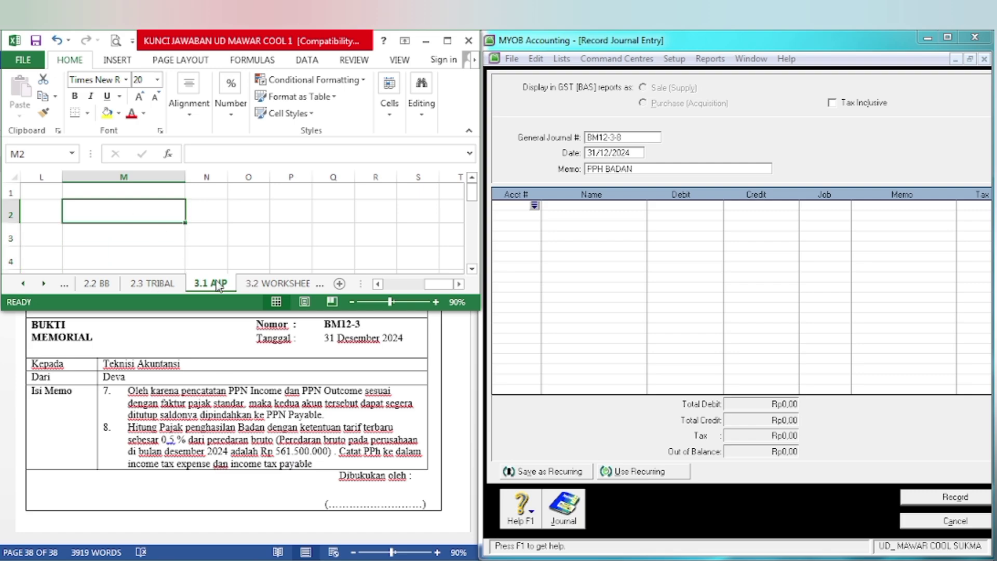
{"action": "type", "text": "561"}
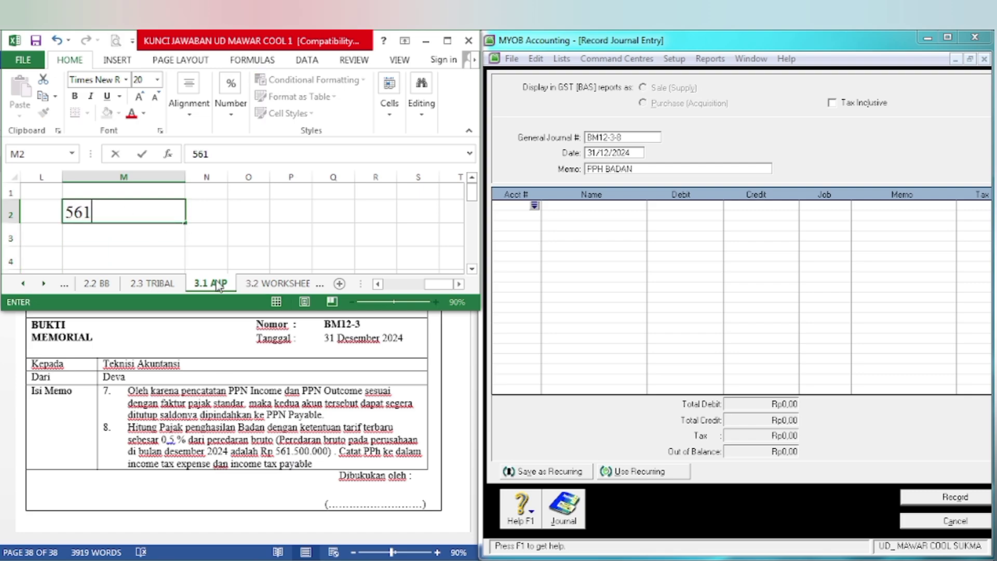
{"action": "type", "text": ".500."}
{"action": "type", "text": "00000"}
{"action": "key", "text": "Return"}
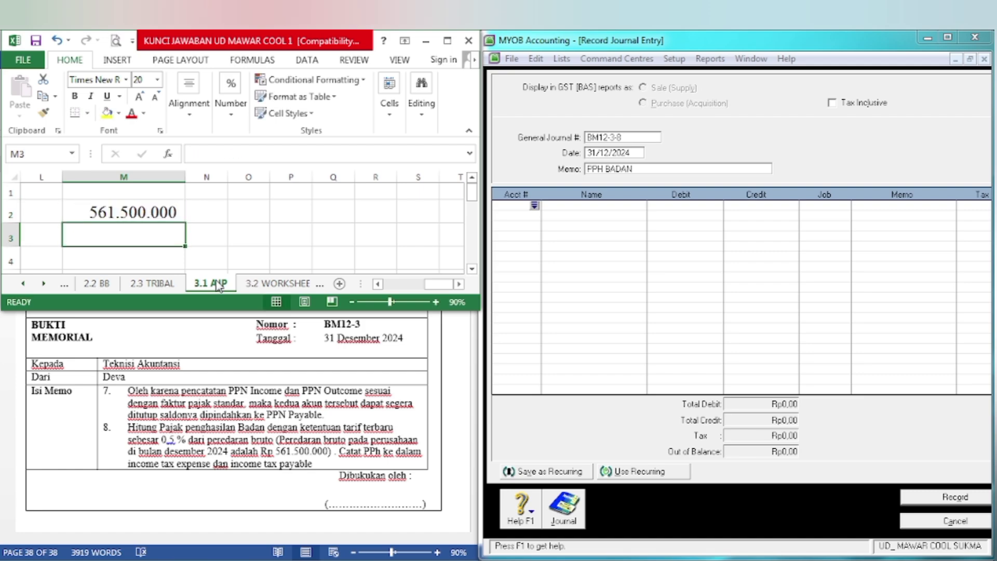
- Calculate the income tax in cell M3 as 0,5% of the gross turnover in M2
{"action": "type", "text": "="}
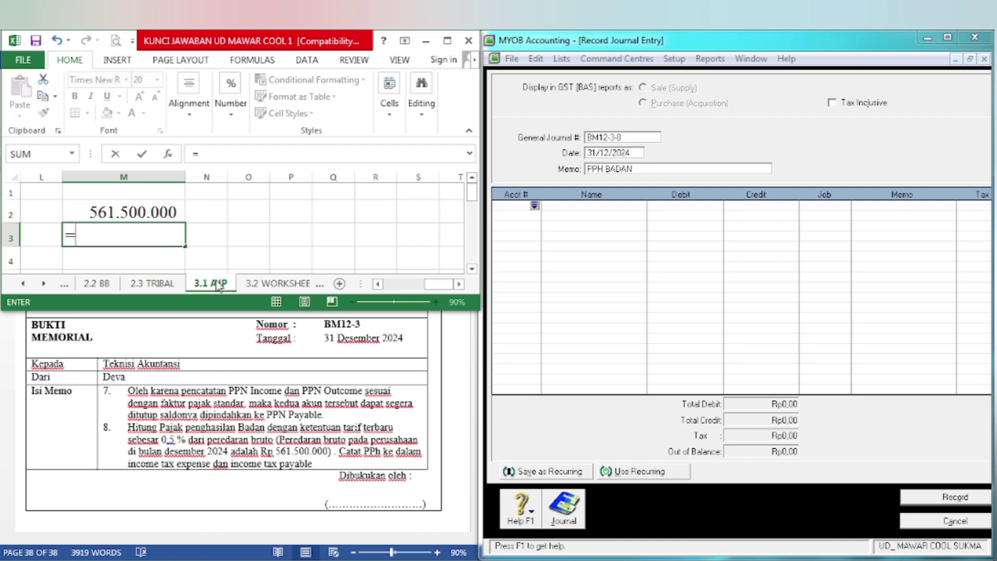
{"action": "type", "text": "0,"}
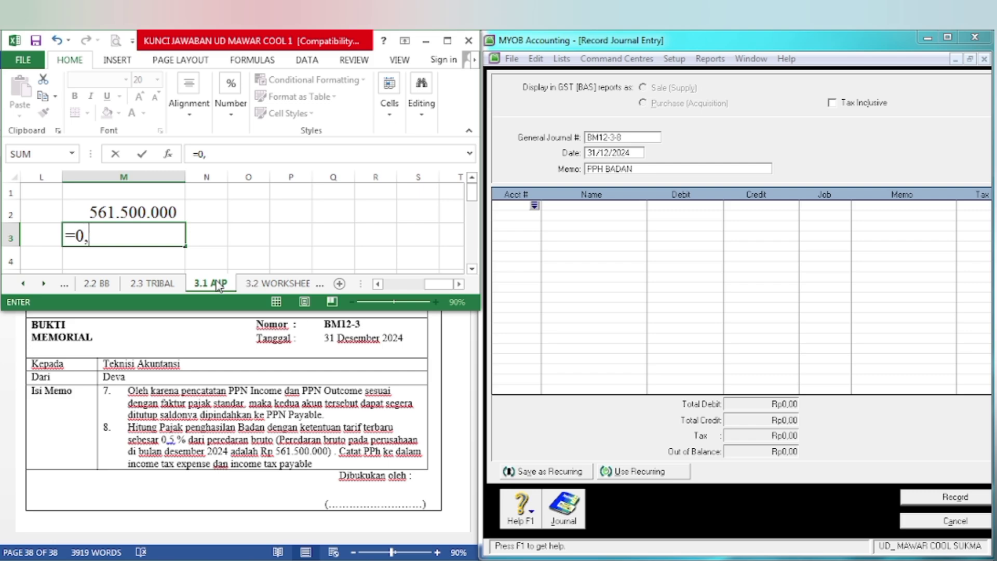
{"action": "type", "text": "5%*"}
{"action": "key", "text": "Up"}
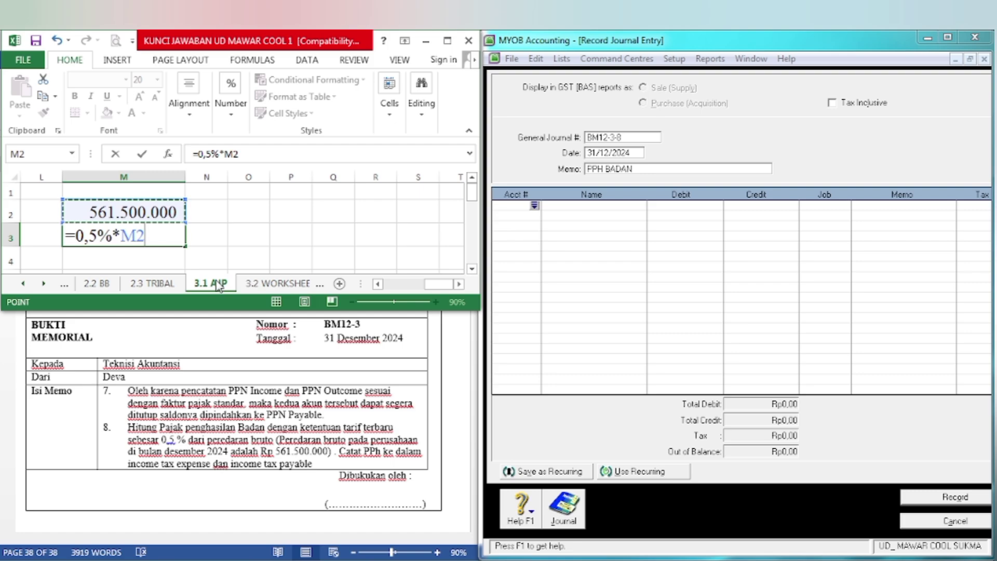
{"action": "key", "text": "Return"}
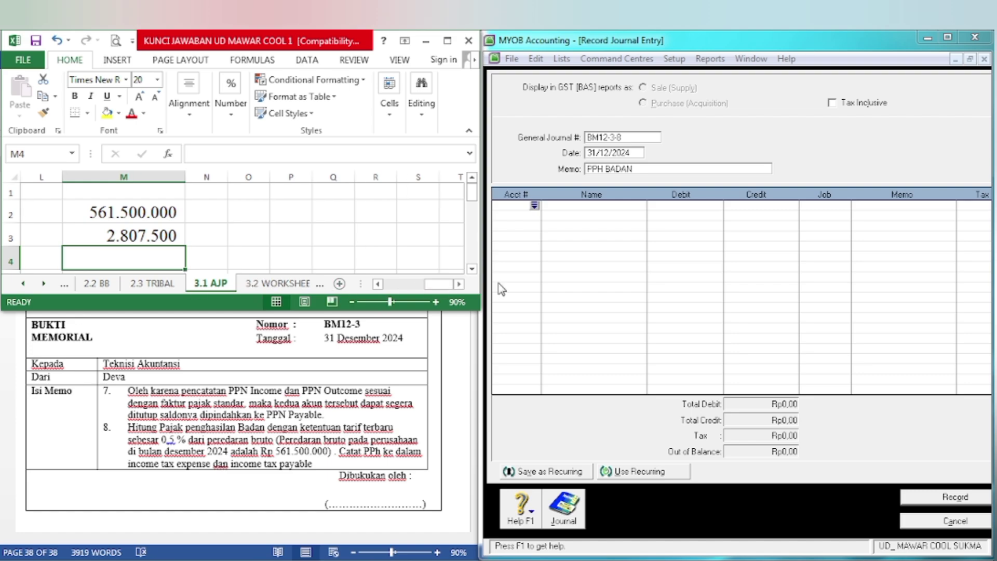
- Switch to MYOB and enter account 9-1300 Income Tax Expense with a debit of 2.807.500 on the first line of journal entry BM12-3-8
{"action": "left_click", "coordinate": [542, 291]}
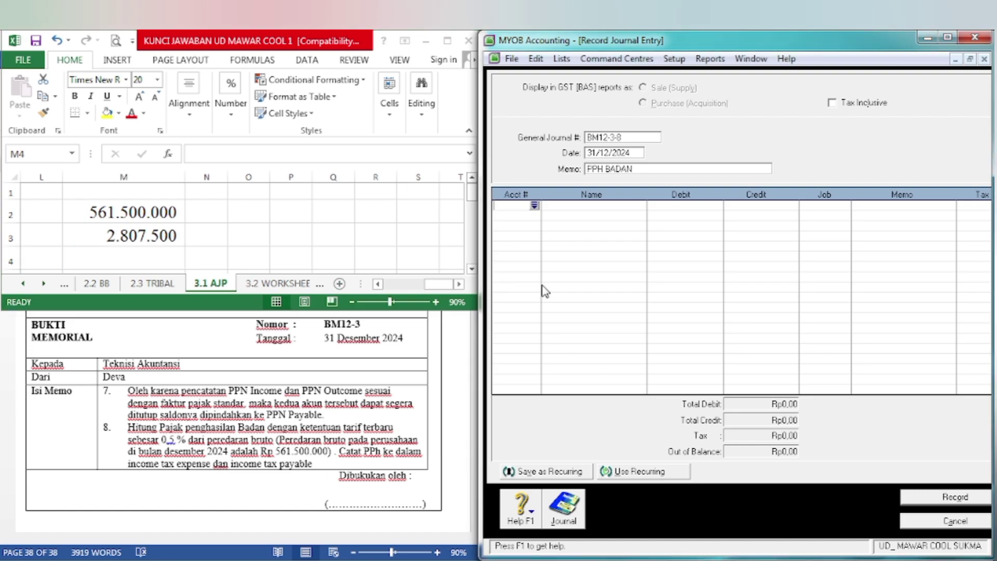
{"action": "left_click", "coordinate": [535, 206]}
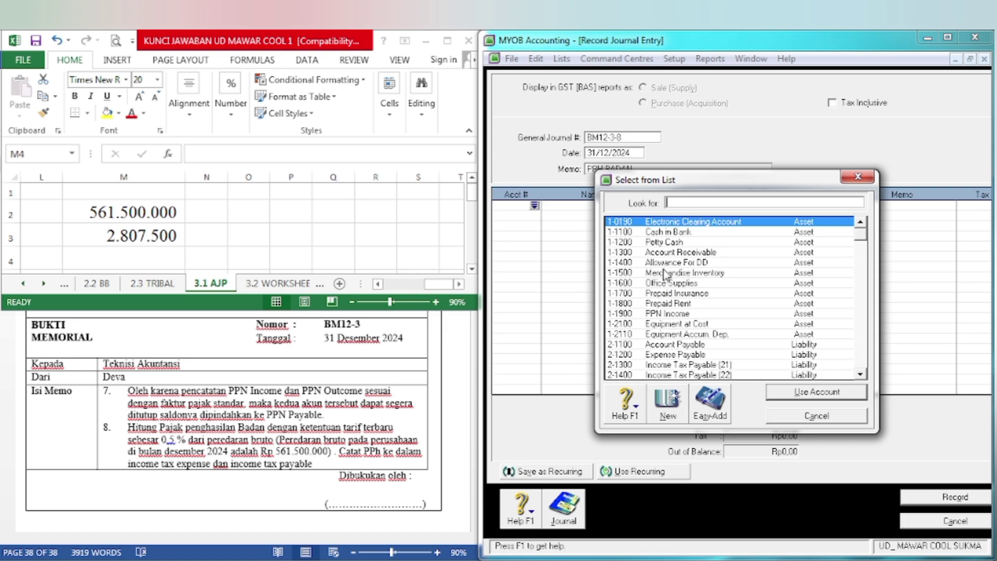
{"action": "type", "text": "9-1300"}
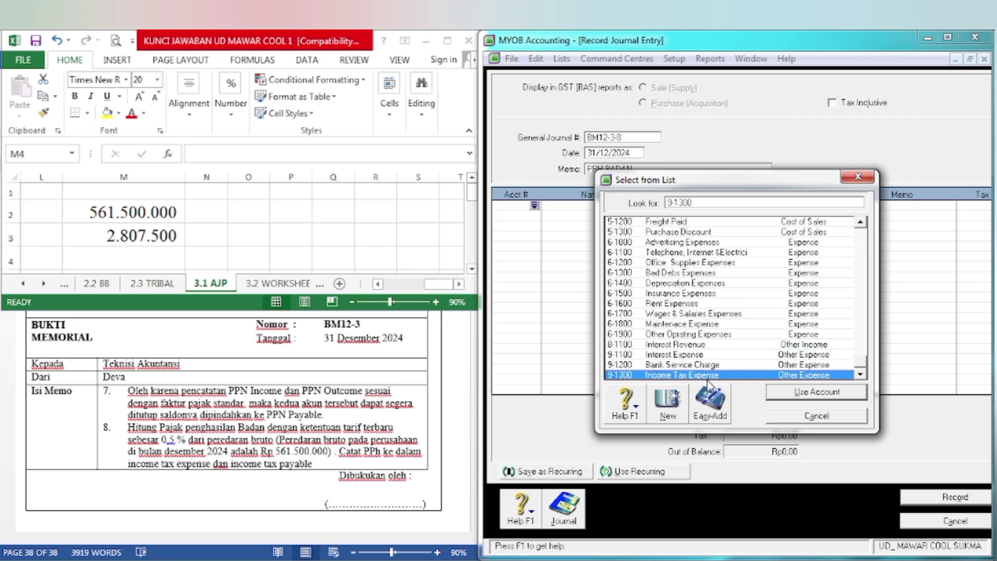
{"action": "left_click", "coordinate": [802, 395]}
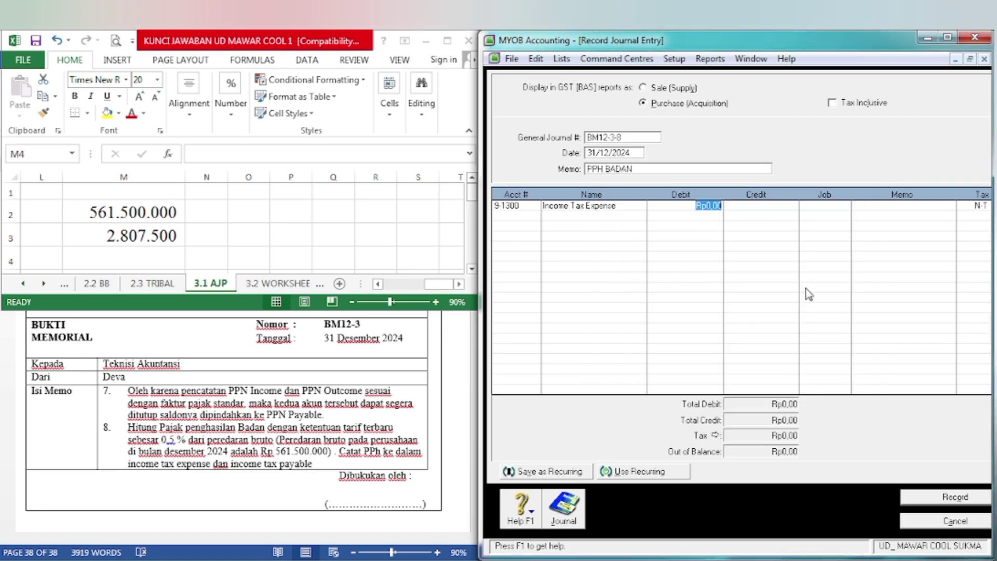
{"action": "type", "text": "2.807.500"}
{"action": "key", "text": "Tab"}
{"action": "key", "text": "Tab"}
{"action": "key", "text": "Tab"}
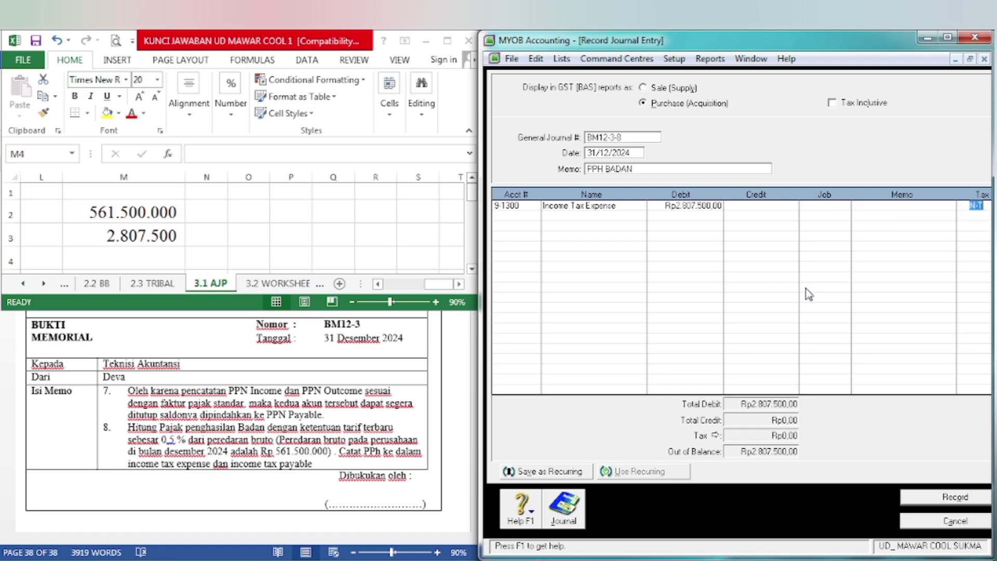
{"action": "key", "text": "Tab"}
- Add account 2-1600 Income Tax Payable (25/29) with a credit of 2.807.500 on the second line and record journal entry BM12-3-8
{"action": "key", "text": "Tab"}
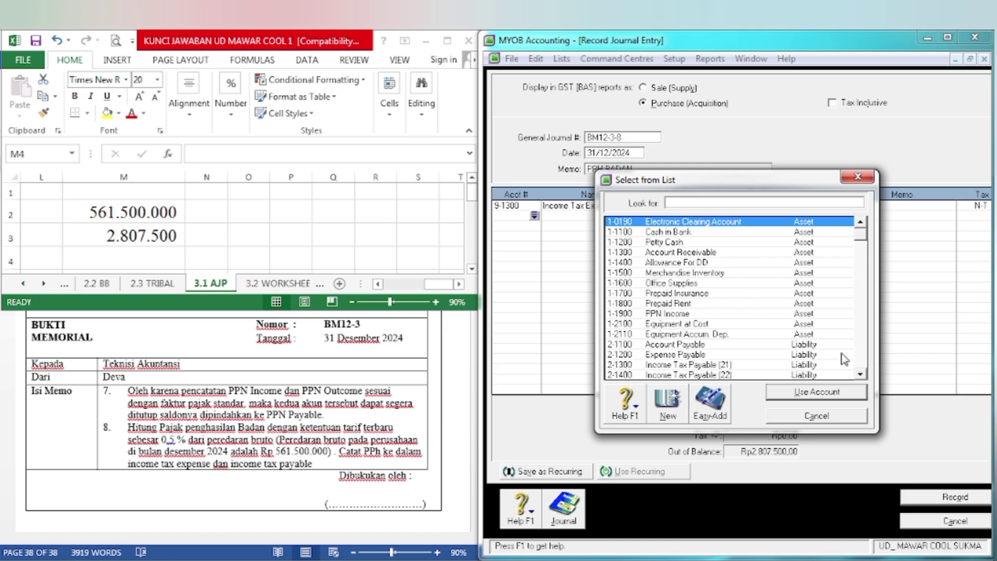
{"action": "left_click", "coordinate": [859, 373]}
{"action": "left_click", "coordinate": [860, 373]}
{"action": "left_click", "coordinate": [860, 374]}
{"action": "left_click", "coordinate": [859, 374]}
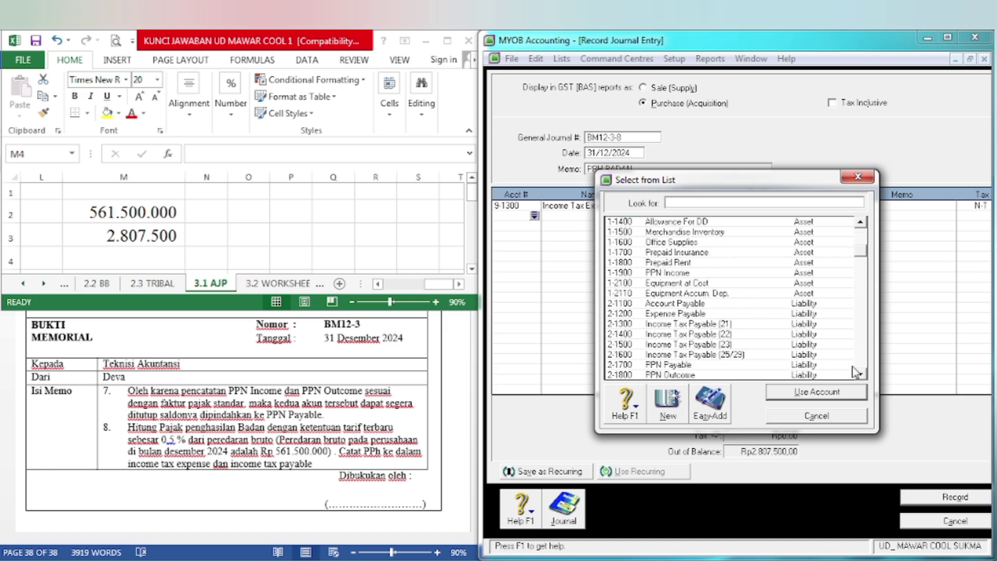
{"action": "left_click", "coordinate": [676, 357]}
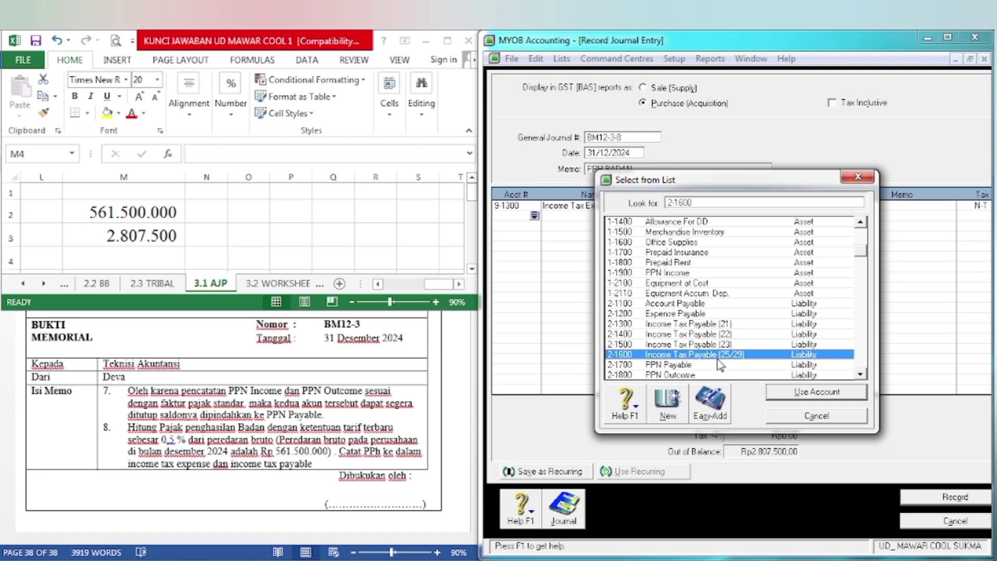
{"action": "left_click", "coordinate": [818, 397]}
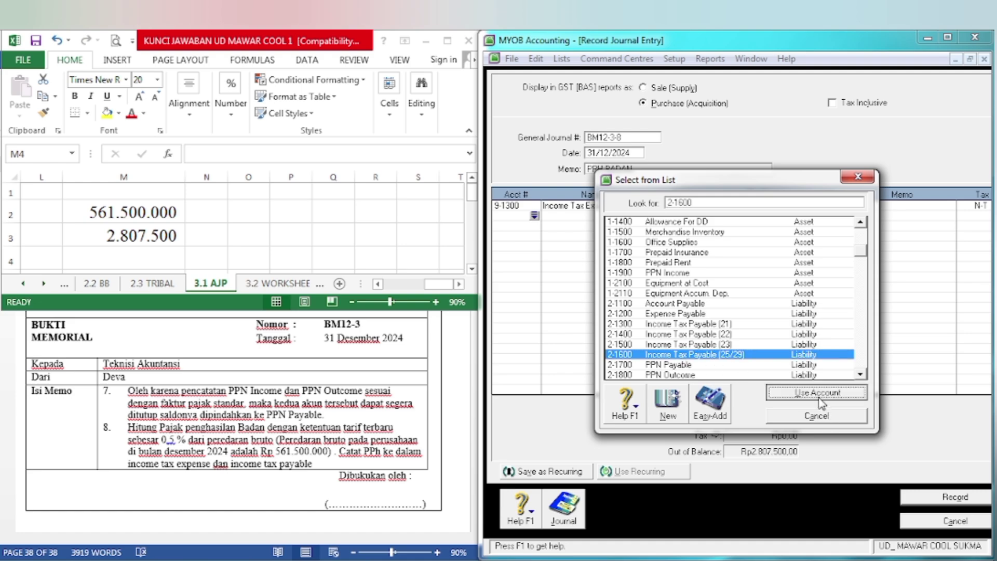
{"action": "key", "text": "Tab"}
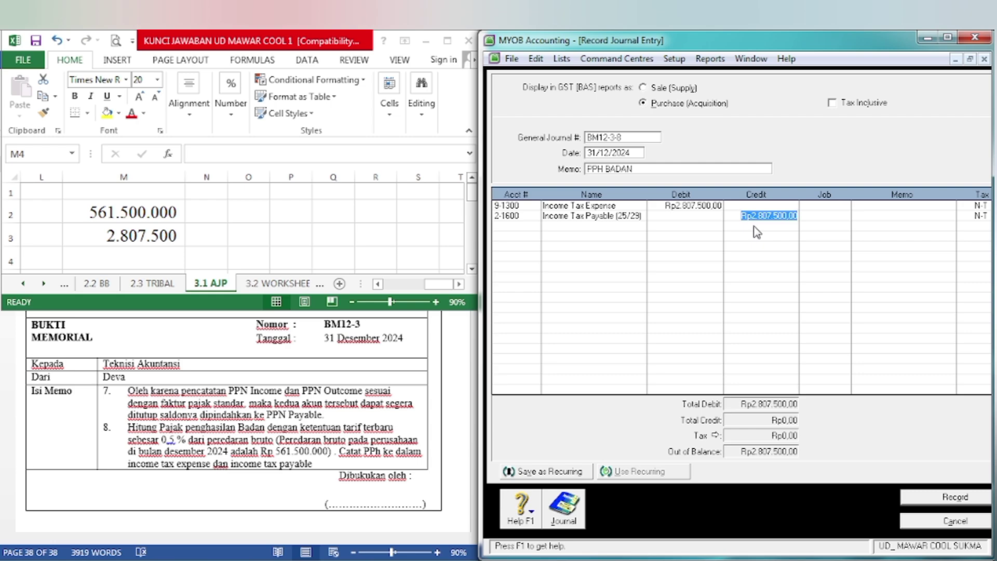
{"action": "key", "text": "Tab"}
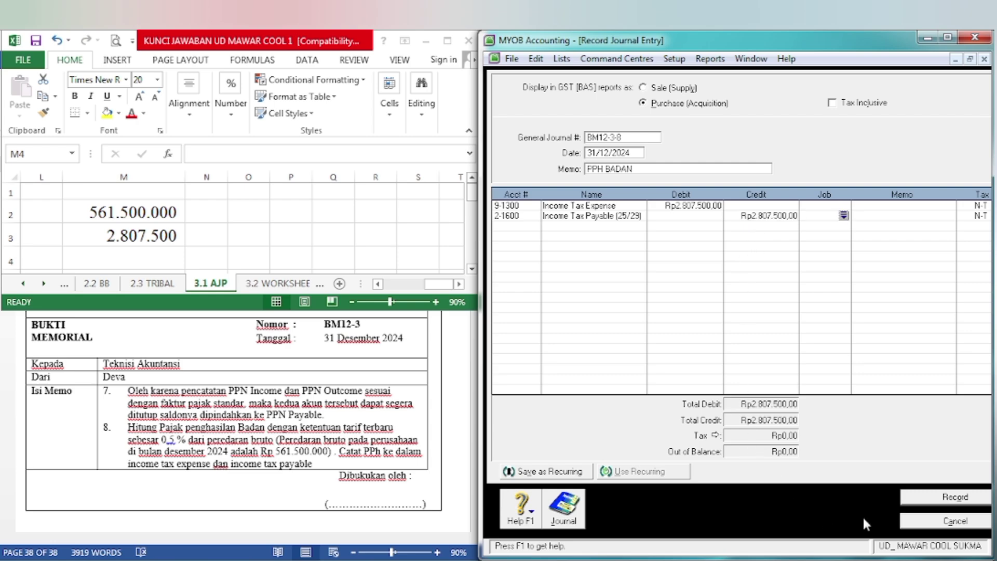
{"action": "left_click", "coordinate": [928, 497]}
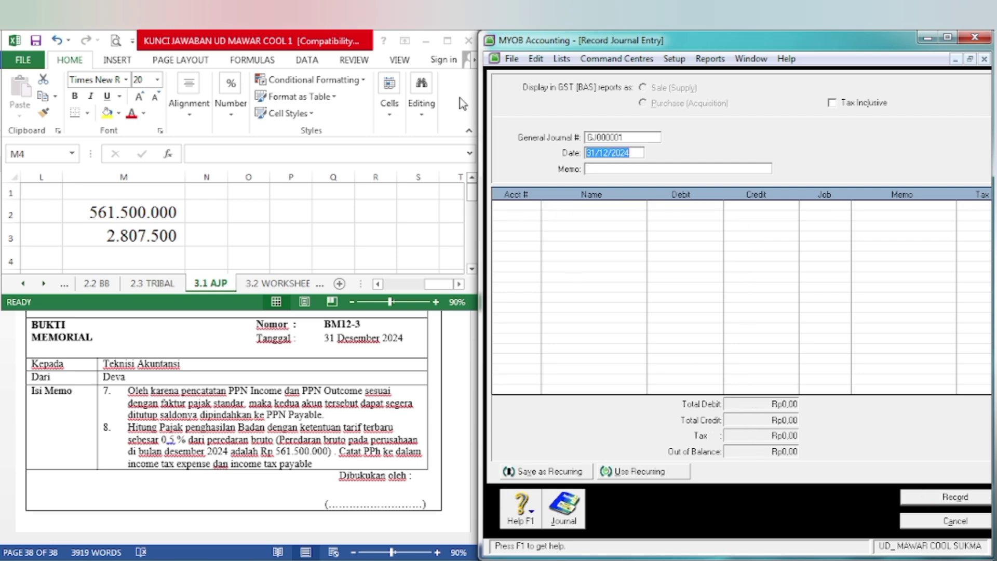
- Minimize the Excel and Word windows and return the maximized MYOB window to its Accounts command centre
{"action": "left_click", "coordinate": [426, 42]}
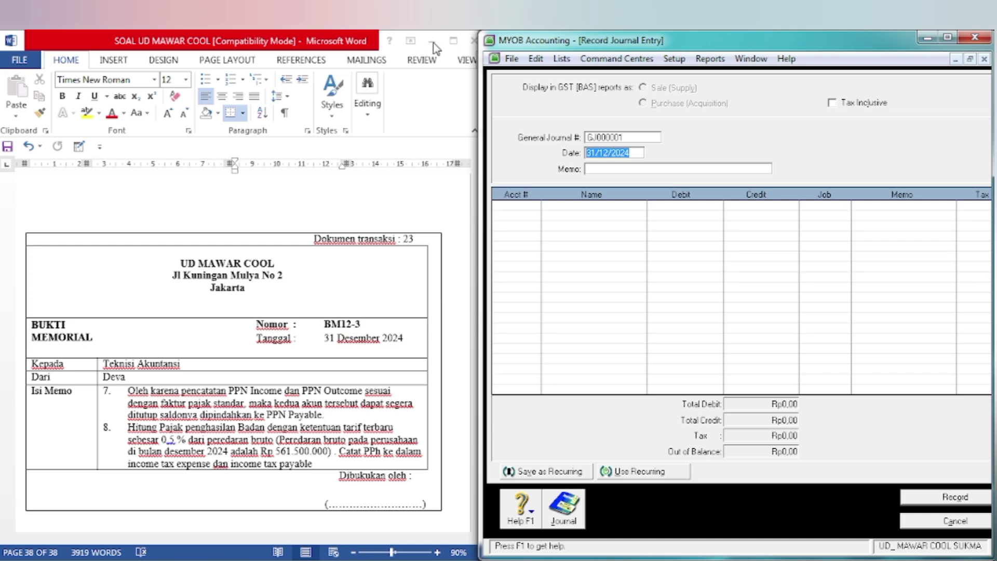
{"action": "left_click", "coordinate": [432, 42]}
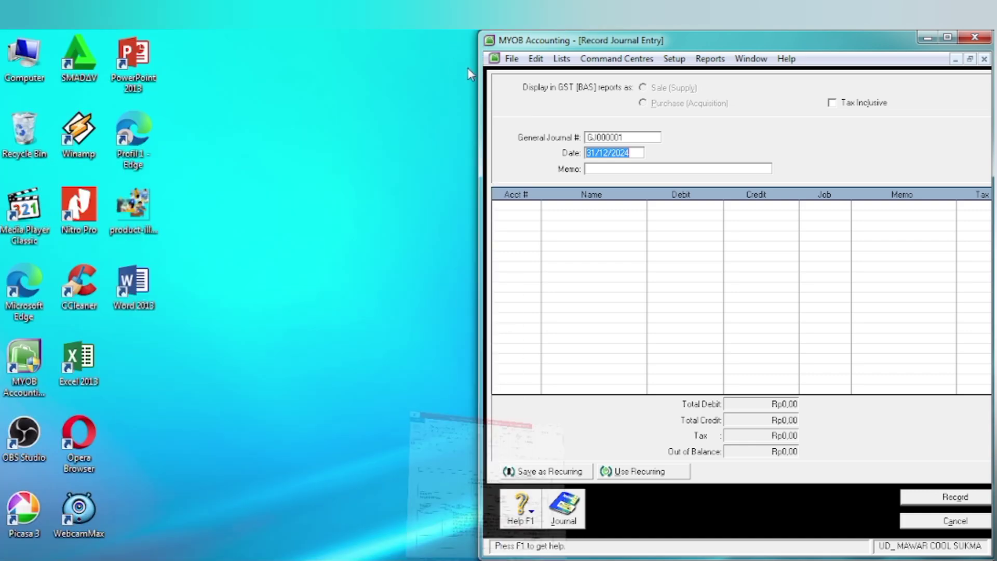
{"action": "left_click", "coordinate": [948, 39]}
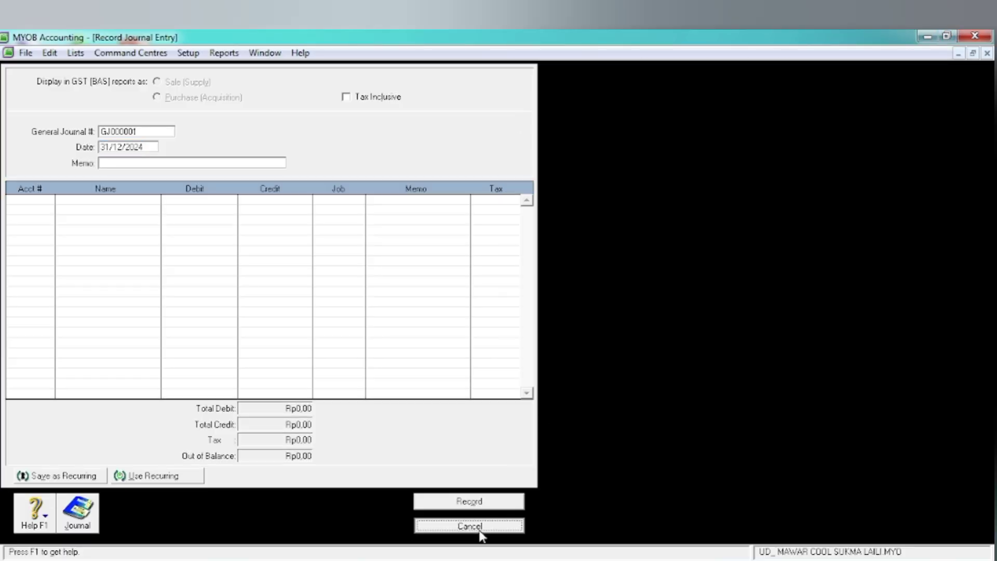
{"action": "left_click", "coordinate": [511, 525]}
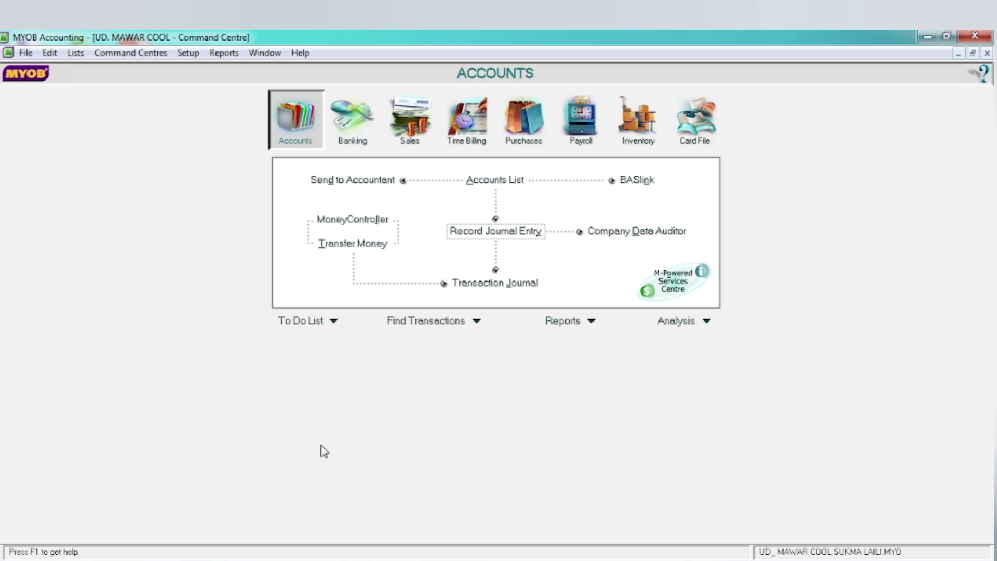
- Display the Standard Balance Sheet report as of December 2024, review its balances and close it
{"action": "left_click", "coordinate": [563, 325]}
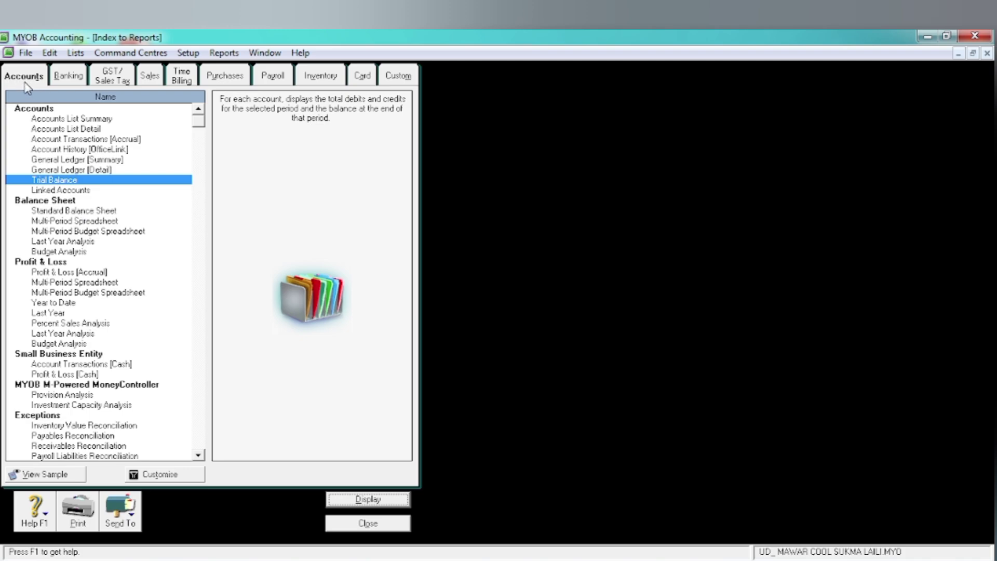
{"action": "left_click", "coordinate": [49, 210]}
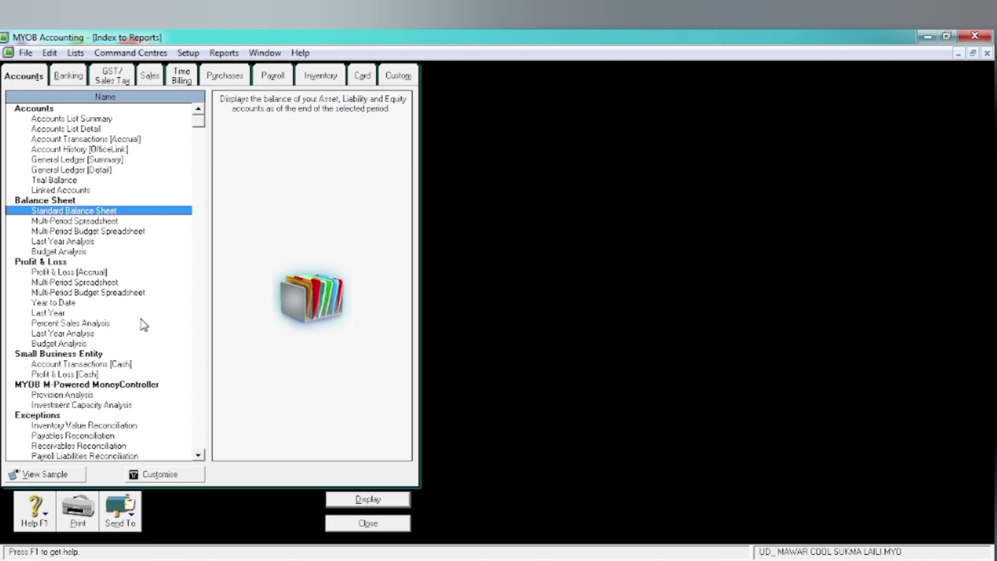
{"action": "left_click", "coordinate": [366, 499]}
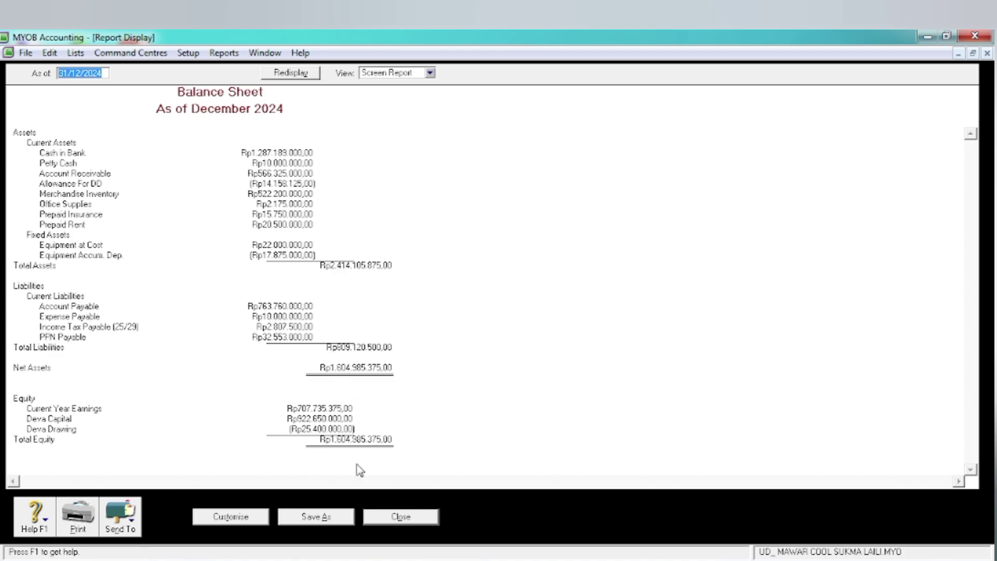
{"action": "left_click", "coordinate": [401, 518]}
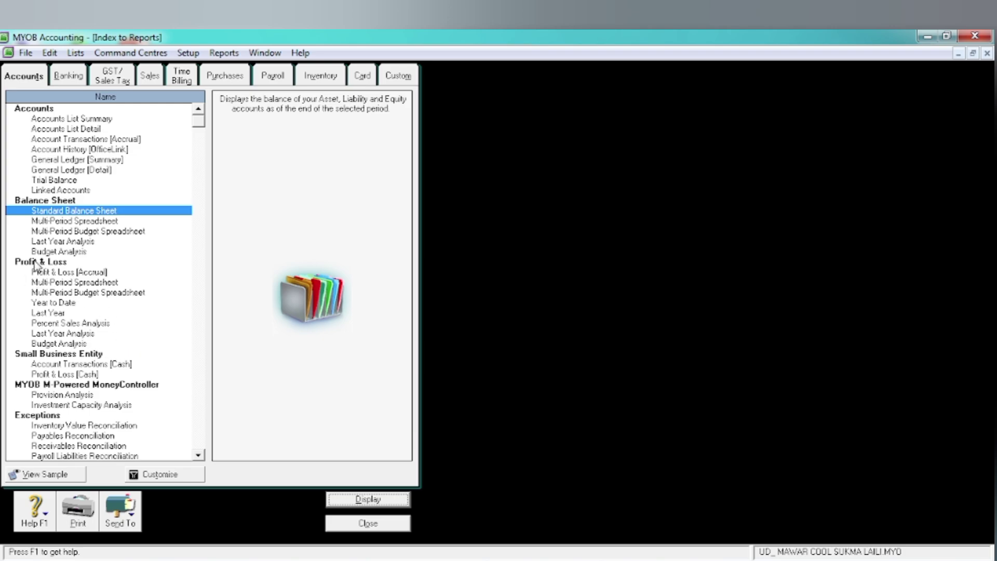
- Display the Profit & Loss [Accrual] report for the period 01/01/2024 to 31/12/2024
{"action": "left_click", "coordinate": [72, 274]}
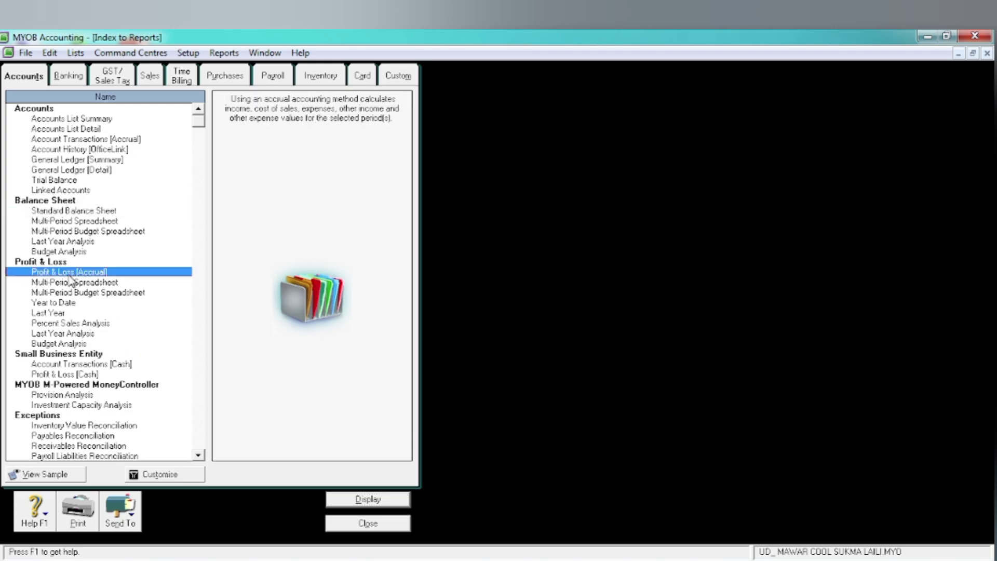
{"action": "left_click", "coordinate": [144, 475]}
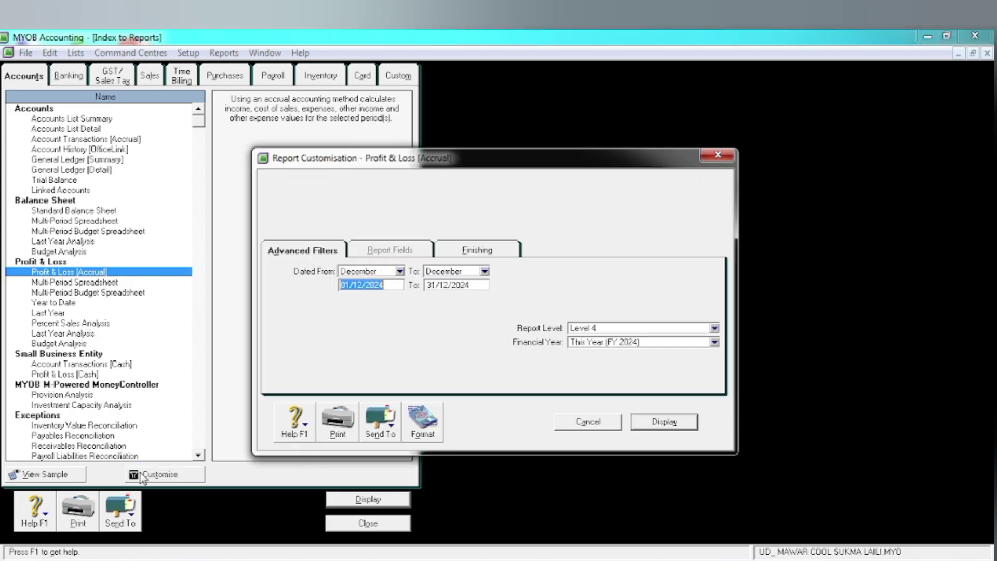
{"action": "left_click", "coordinate": [362, 285]}
{"action": "key", "text": "BackSpace"}
{"action": "key", "text": "BackSpace"}
{"action": "type", "text": "01"}
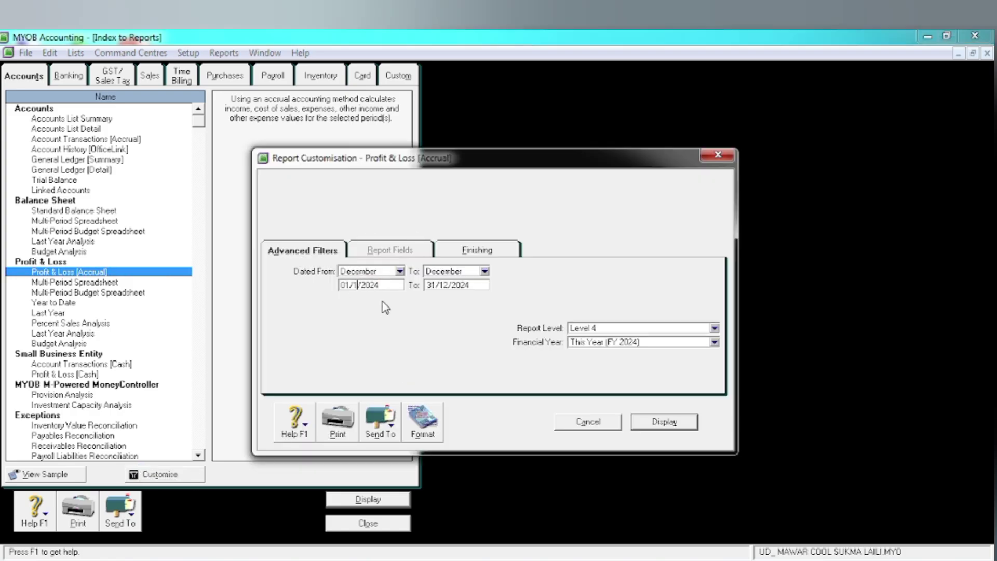
{"action": "key", "text": "Tab"}
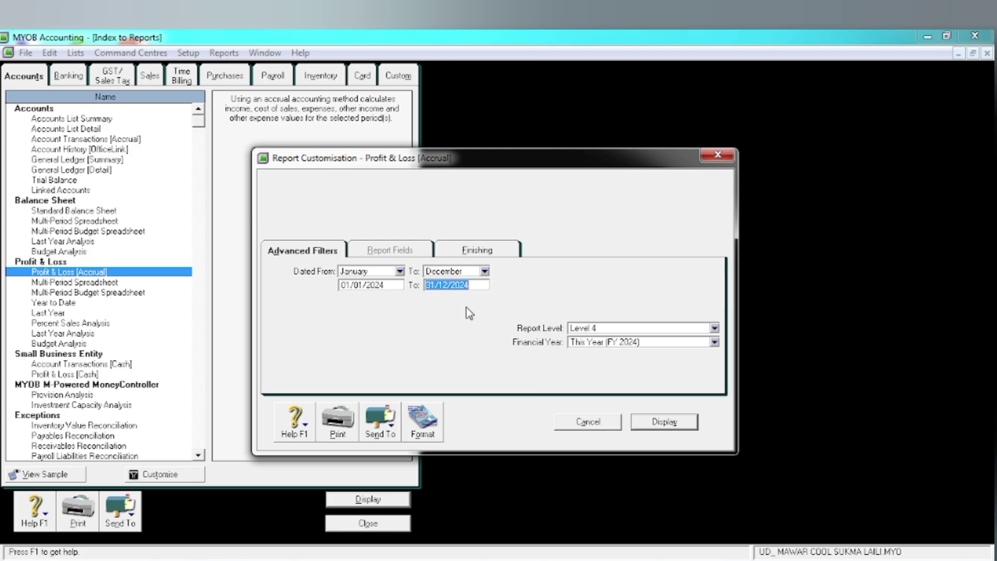
{"action": "left_click", "coordinate": [675, 423]}
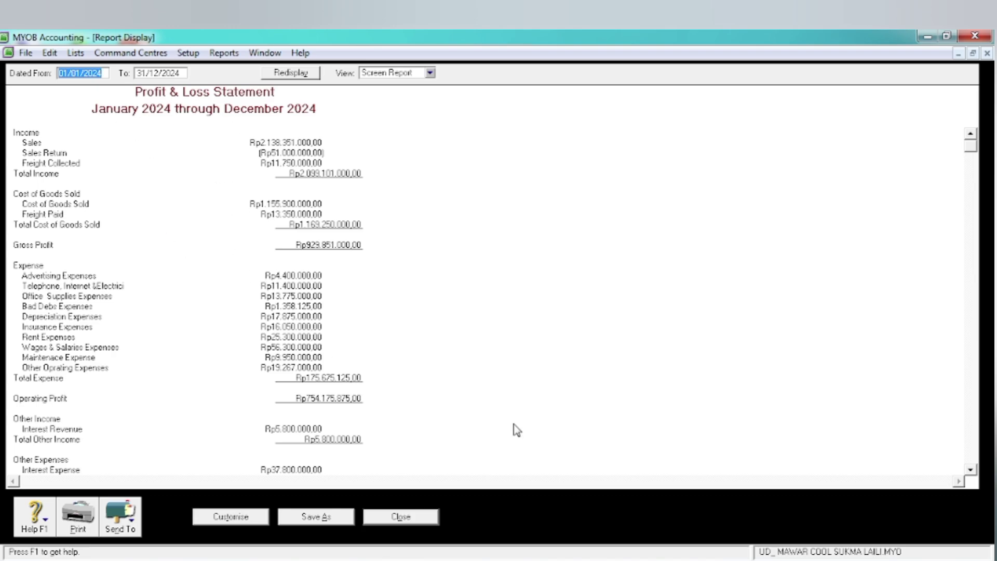
- Examine the Profit & Loss Statement down to the net profit line and close the report
{"action": "left_click", "coordinate": [971, 469]}
{"action": "left_click", "coordinate": [971, 470]}
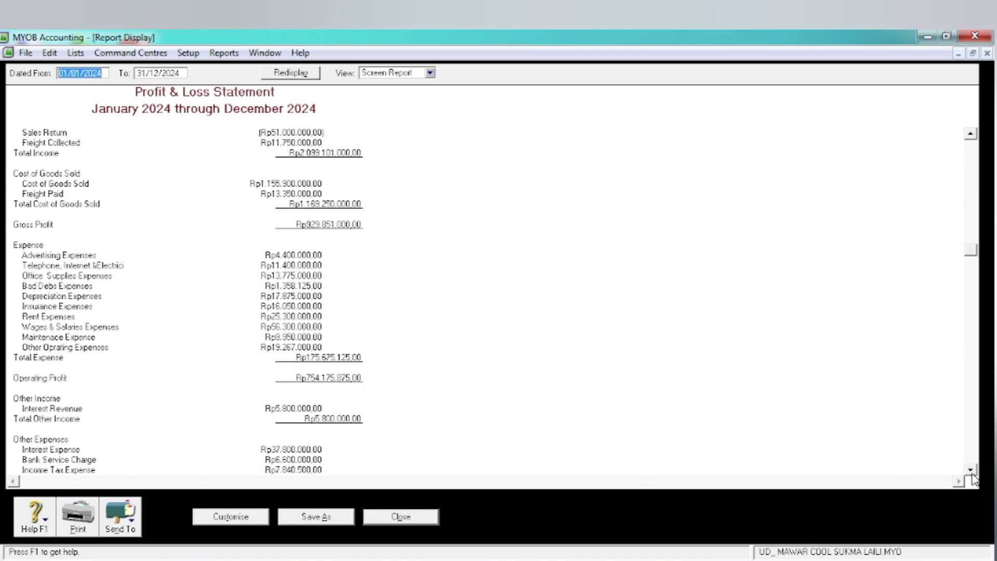
{"action": "left_click", "coordinate": [970, 470]}
{"action": "left_click", "coordinate": [970, 470]}
{"action": "left_click", "coordinate": [971, 470]}
{"action": "left_click", "coordinate": [970, 470]}
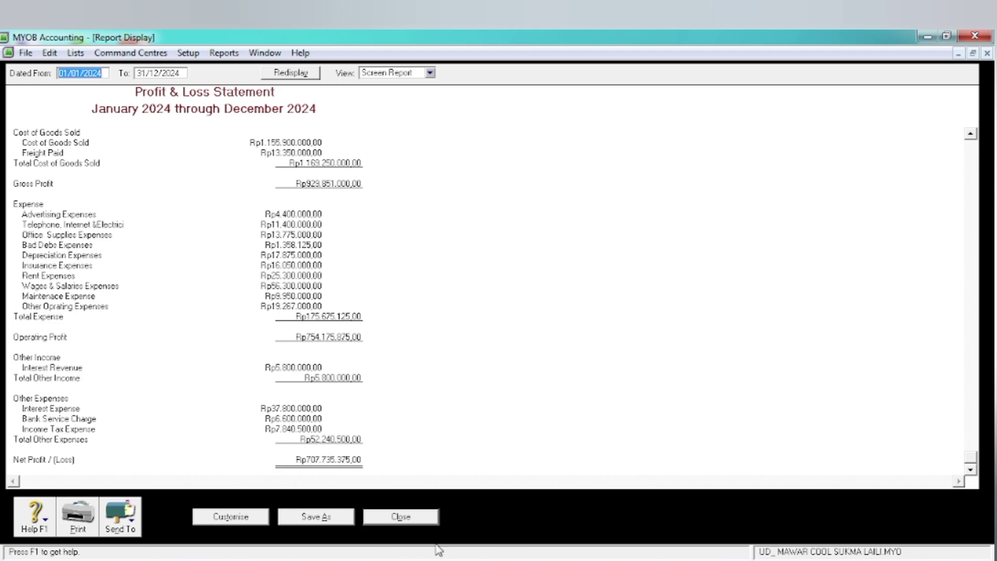
{"action": "left_click", "coordinate": [403, 526]}
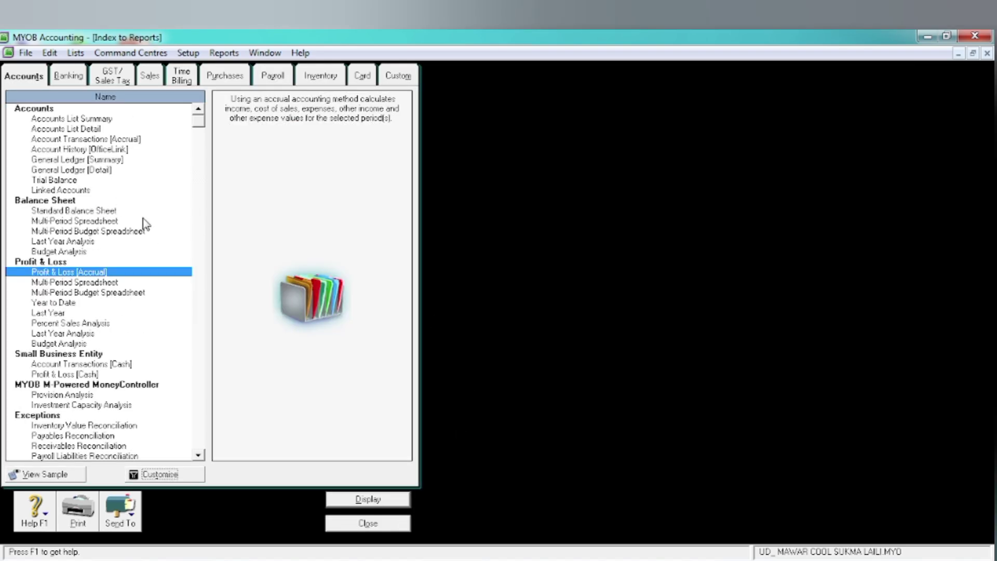
- Display the Statement of Cash Flow banking report for the period 01/01/2024 to 31/12/2024
{"action": "left_click", "coordinate": [74, 76]}
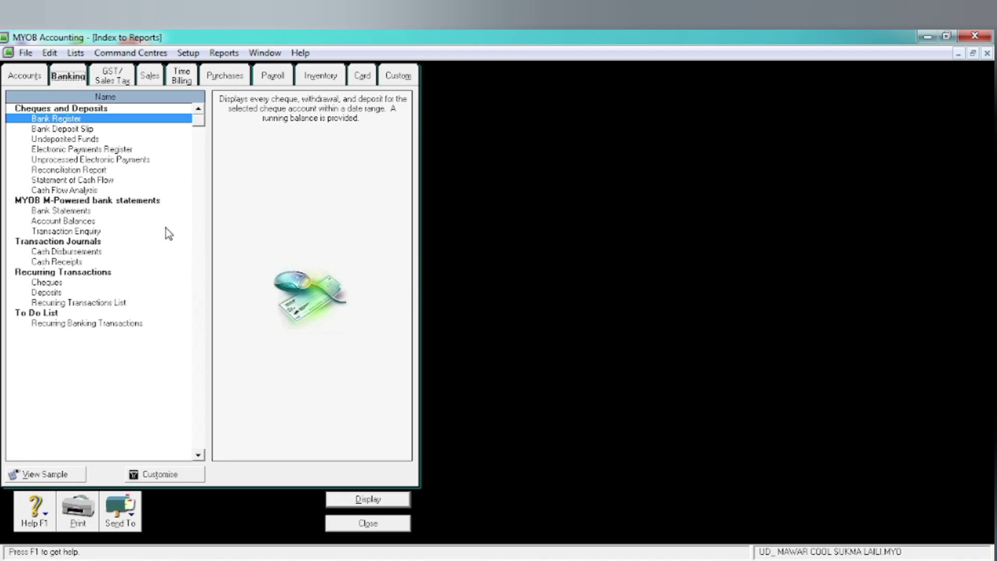
{"action": "left_click", "coordinate": [7, 178]}
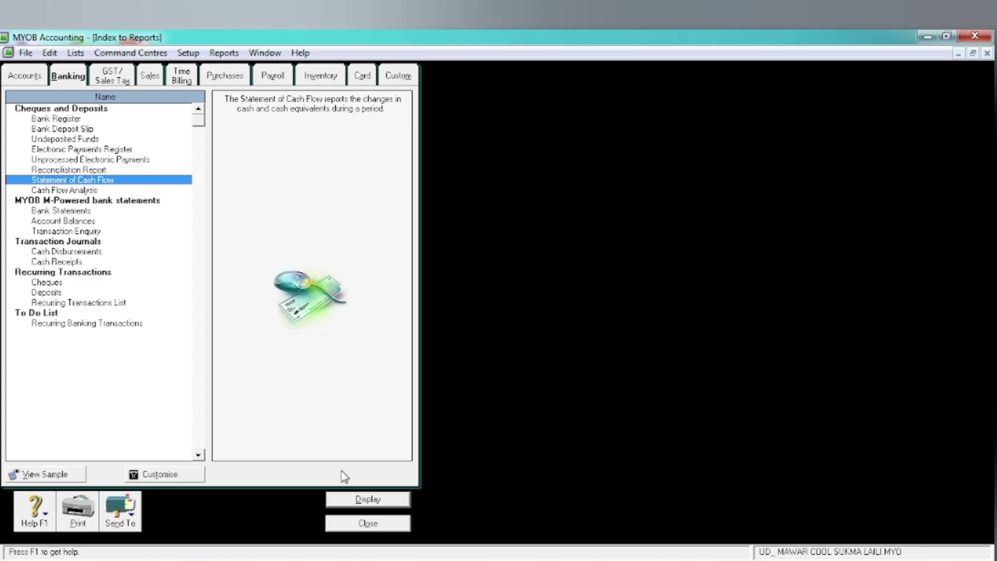
{"action": "left_click", "coordinate": [171, 475]}
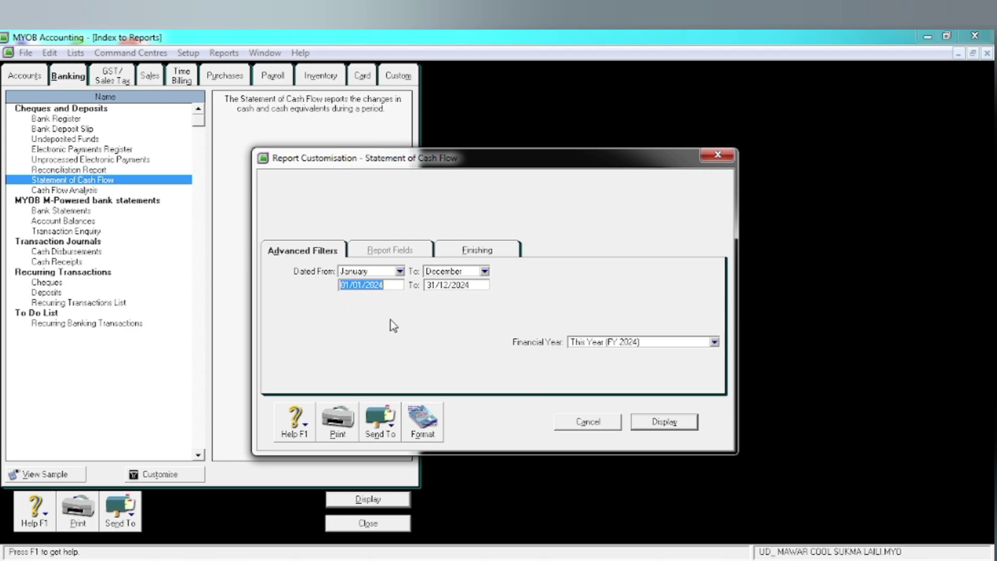
{"action": "left_click", "coordinate": [656, 431]}
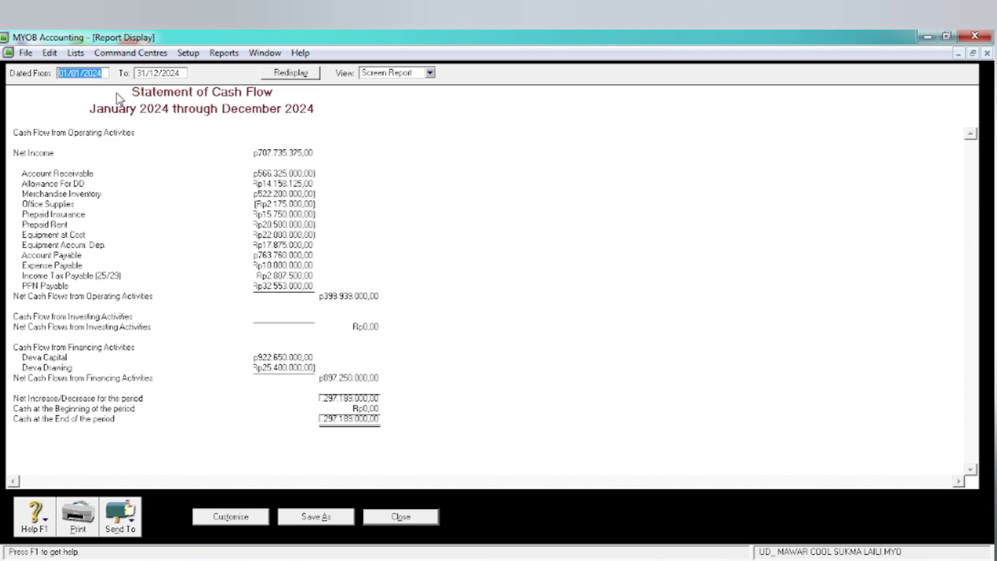
- Set the cash flow report's start date to 01/12/2024 to view December 2024 only
{"action": "left_click", "coordinate": [78, 75]}
{"action": "key", "text": "BackSpace"}
{"action": "key", "text": "Tab"}
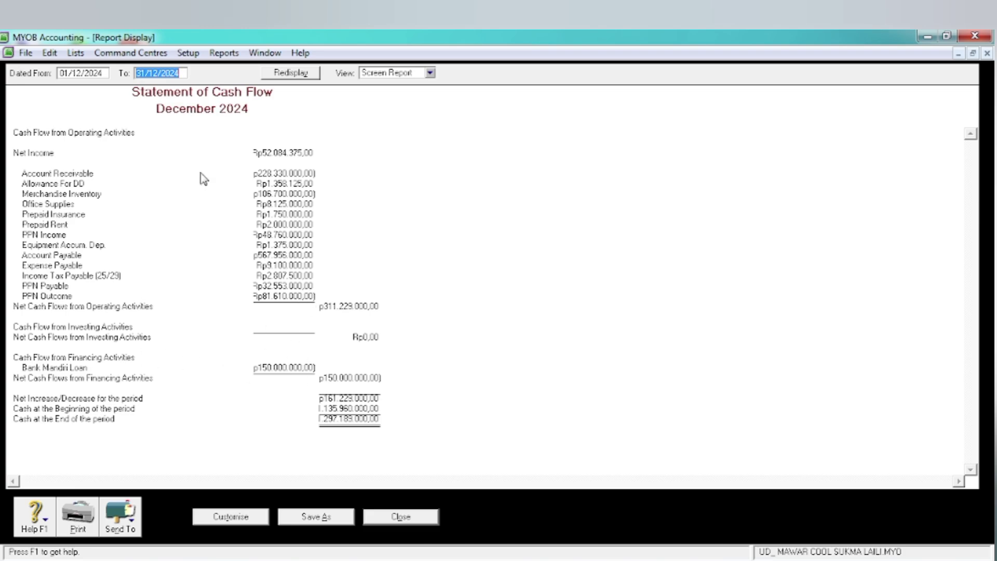
- Set the cash flow report's start date to 01/01/2024, review the full-year statement, and close the report and the report index
{"action": "left_click", "coordinate": [79, 73]}
{"action": "left_click", "coordinate": [78, 73]}
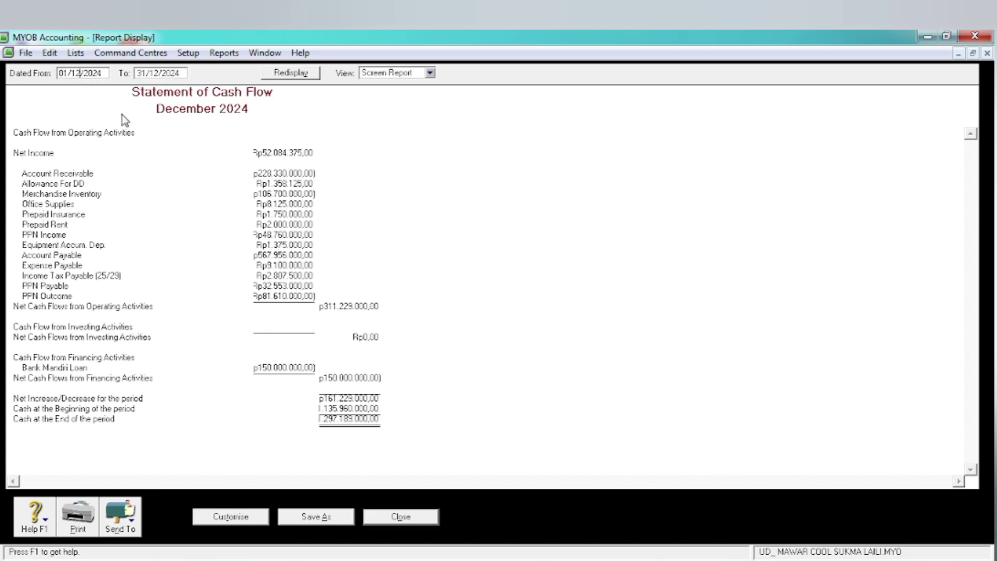
{"action": "key", "text": "BackSpace"}
{"action": "key", "text": "Tab"}
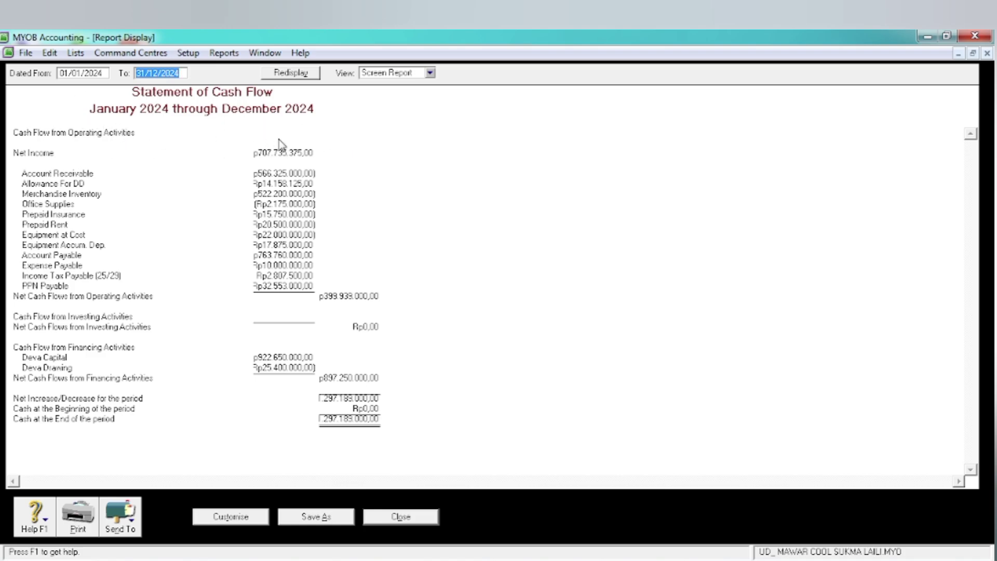
{"action": "left_click", "coordinate": [401, 516]}
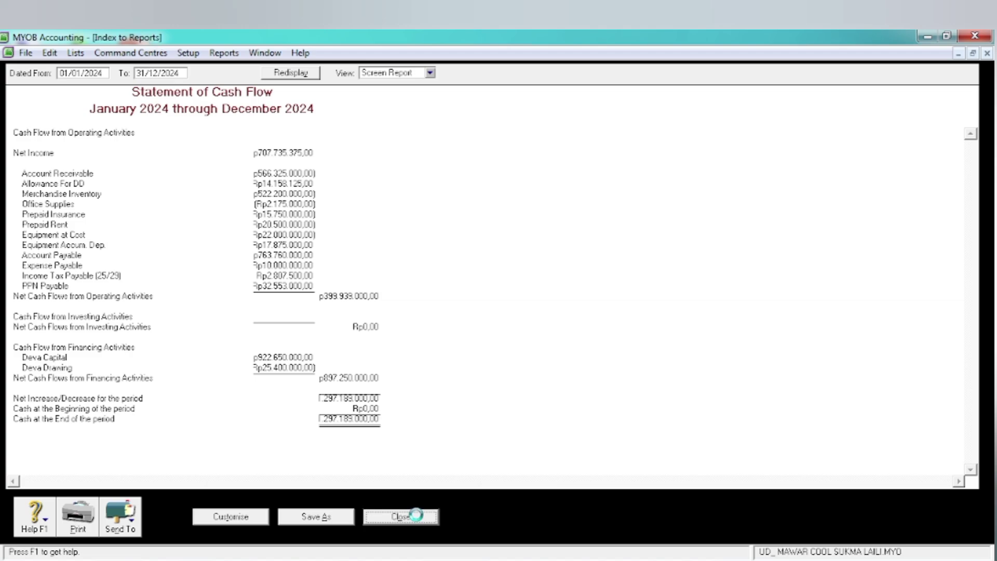
{"action": "left_click", "coordinate": [401, 525]}
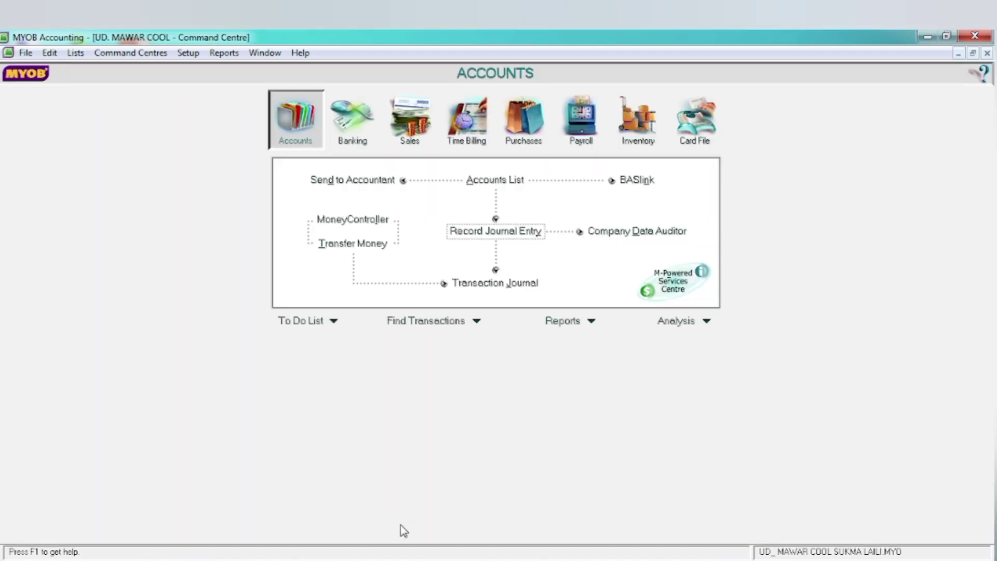